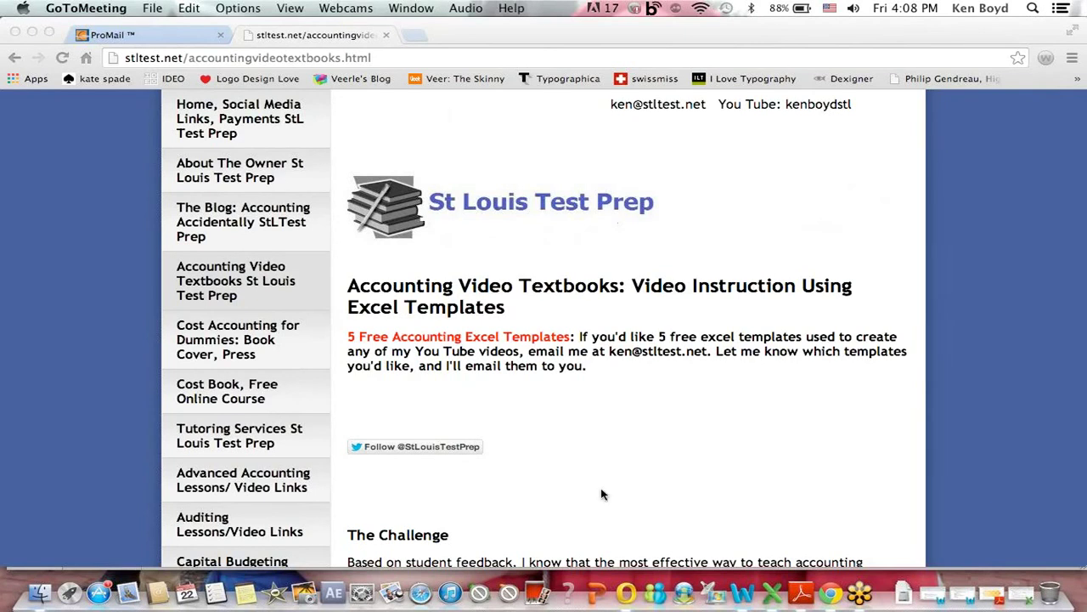
# Switch from the Chrome test-prep page to the receivables workbook in Excel
pyautogui.click(772, 592)
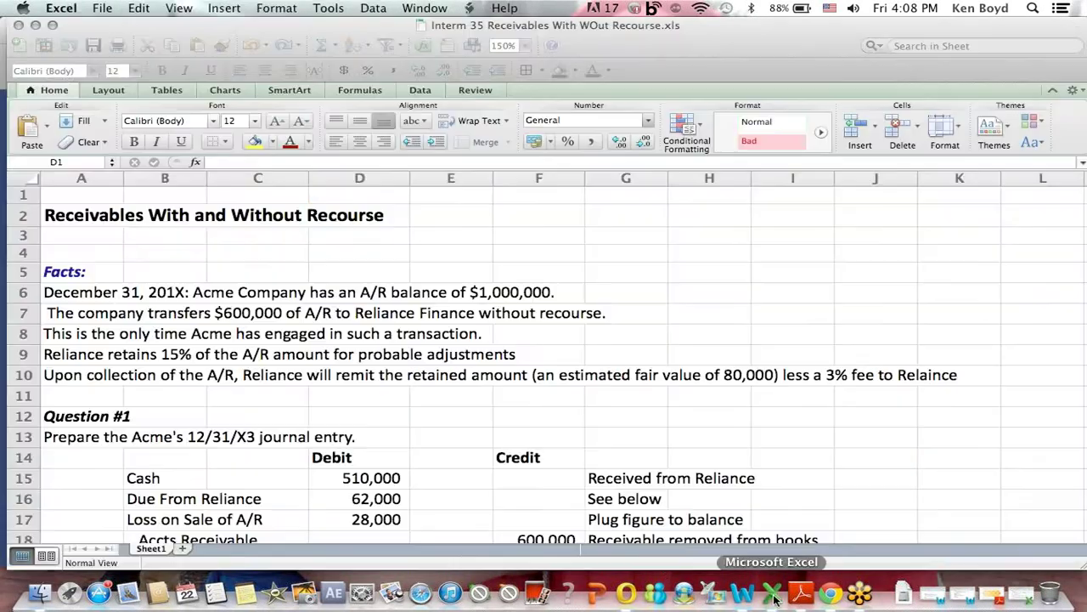
pyautogui.click(88, 215)
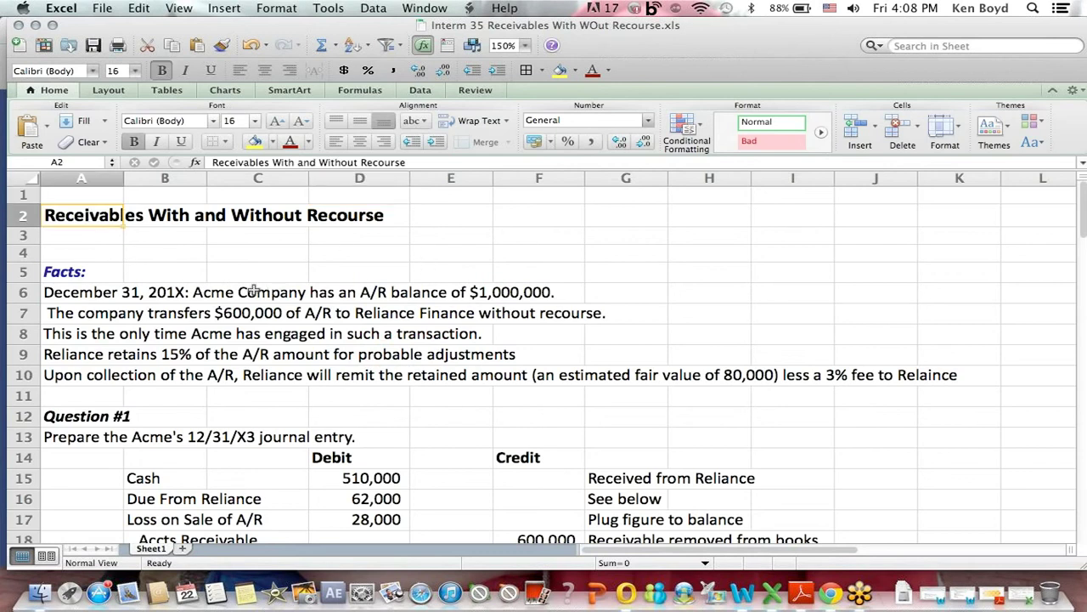
pyautogui.moveTo(116, 292); pyautogui.dragTo(558, 285)
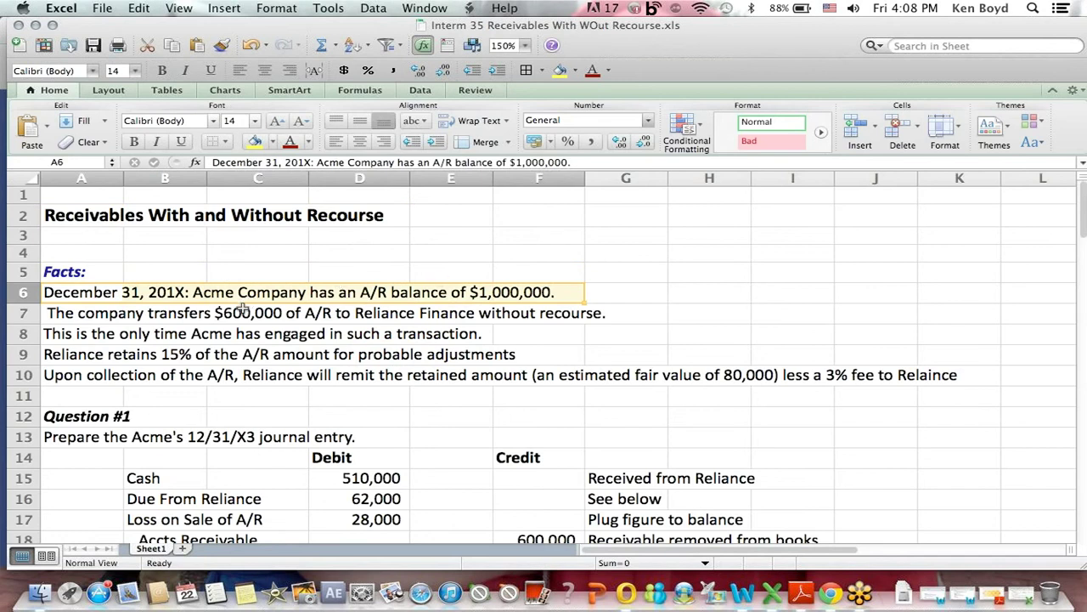
pyautogui.click(243, 313)
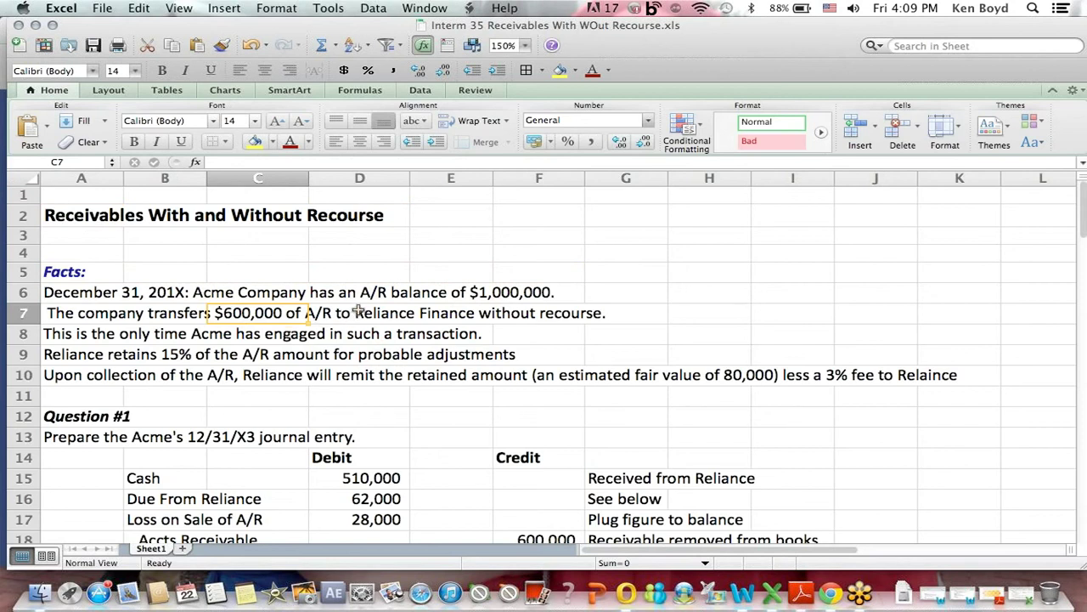
pyautogui.moveTo(353, 315); pyautogui.dragTo(629, 303)
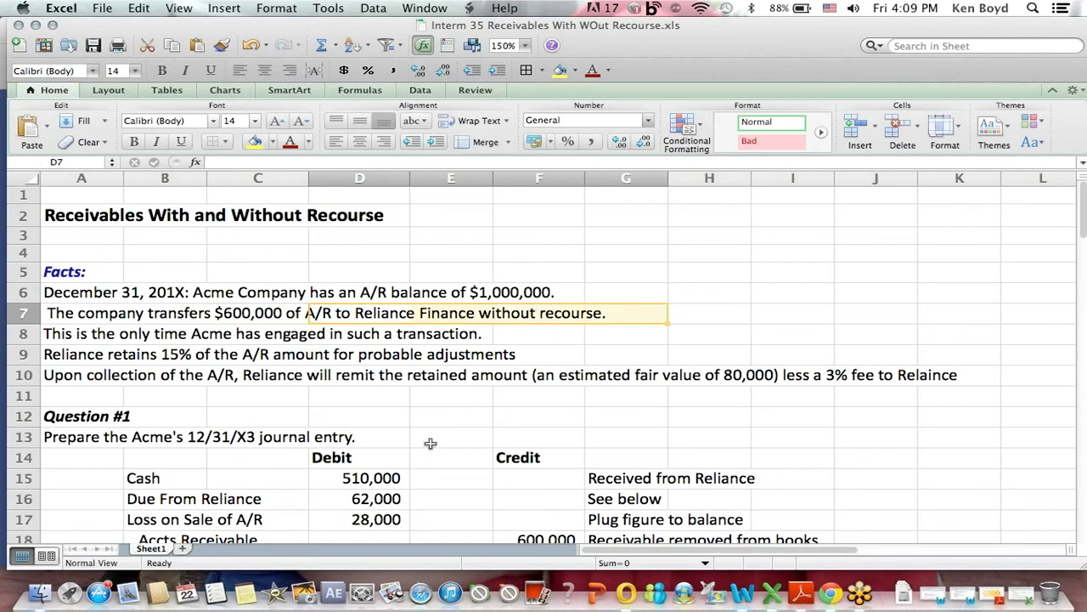
pyautogui.click(77, 335)
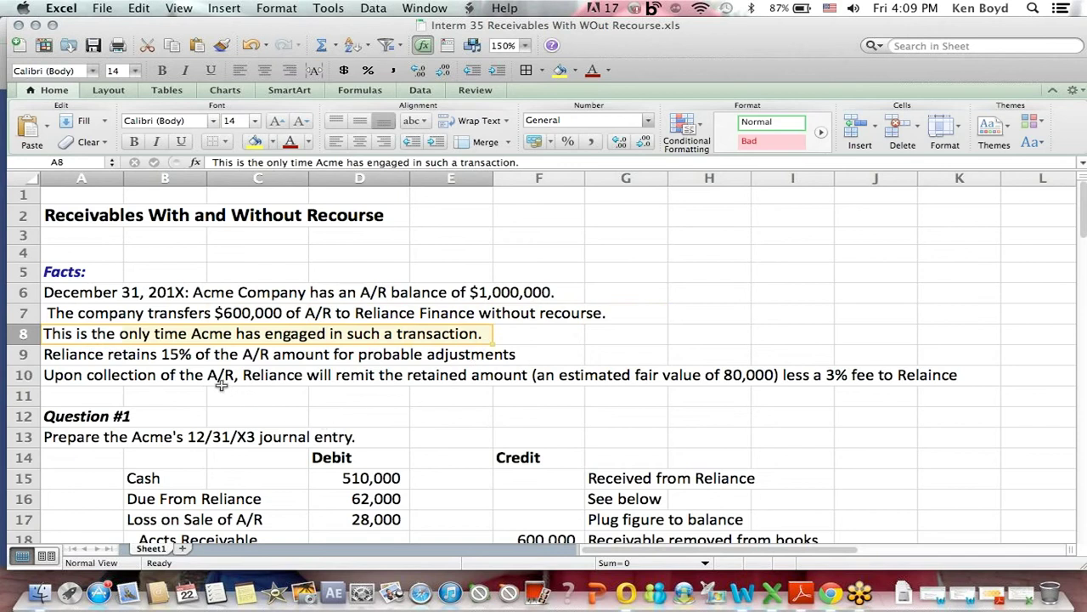
pyautogui.click(369, 309)
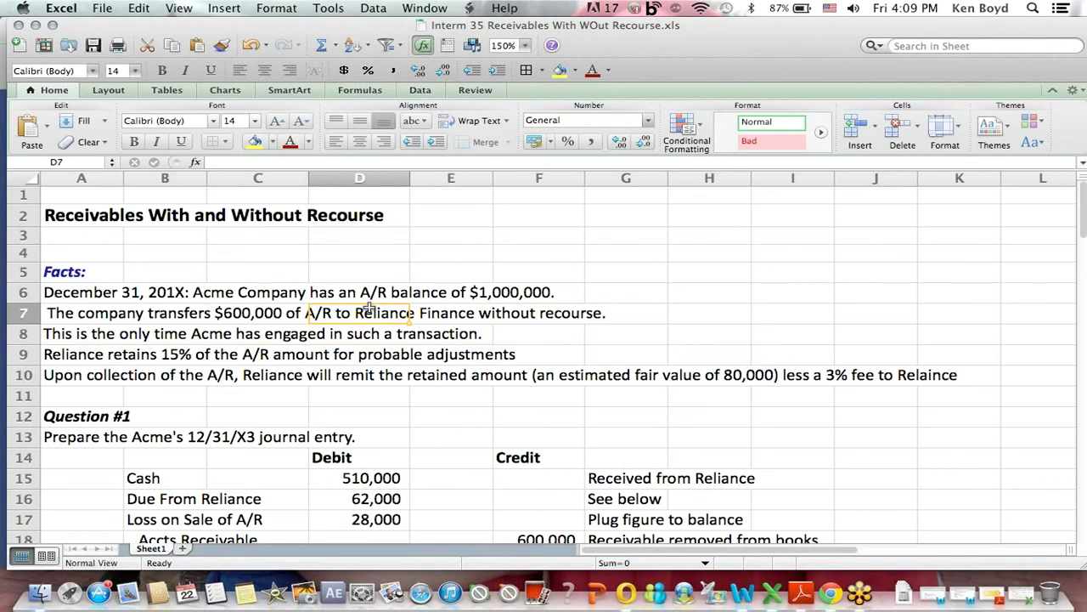
pyautogui.click(66, 354)
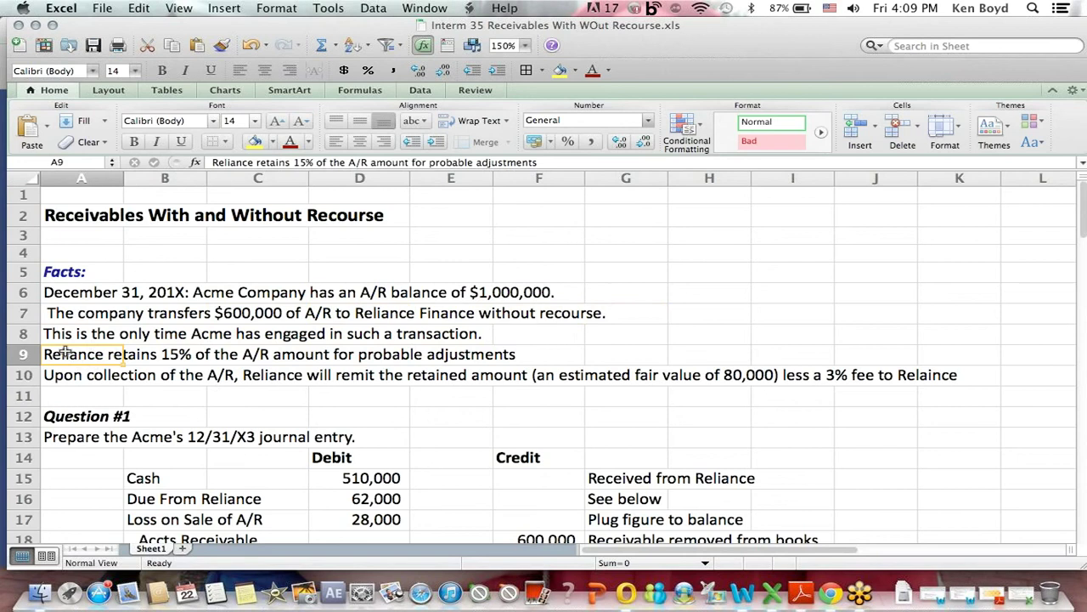
pyautogui.press('Down')
pyautogui.press('Down')
pyautogui.press('Down')
pyautogui.press('Down')
pyautogui.press('Down')
pyautogui.press('Down')
pyautogui.press('Down')
pyautogui.press('Down')
pyautogui.press('Down')
pyautogui.press('Down')
pyautogui.press('Down')
pyautogui.press('Down')
pyautogui.press('Down')
pyautogui.press('Down')
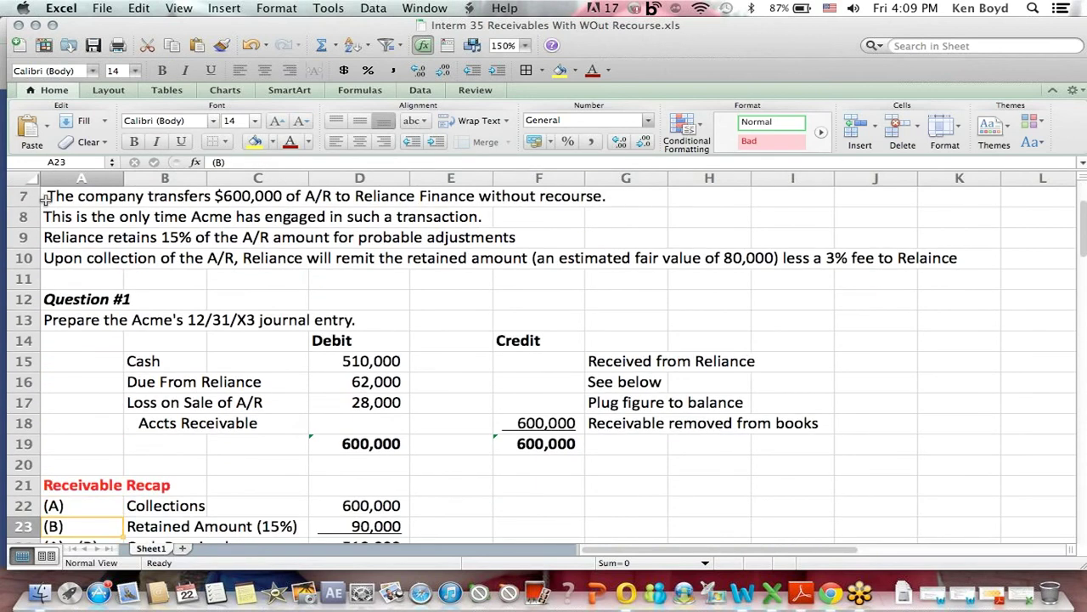
pyautogui.click(58, 239)
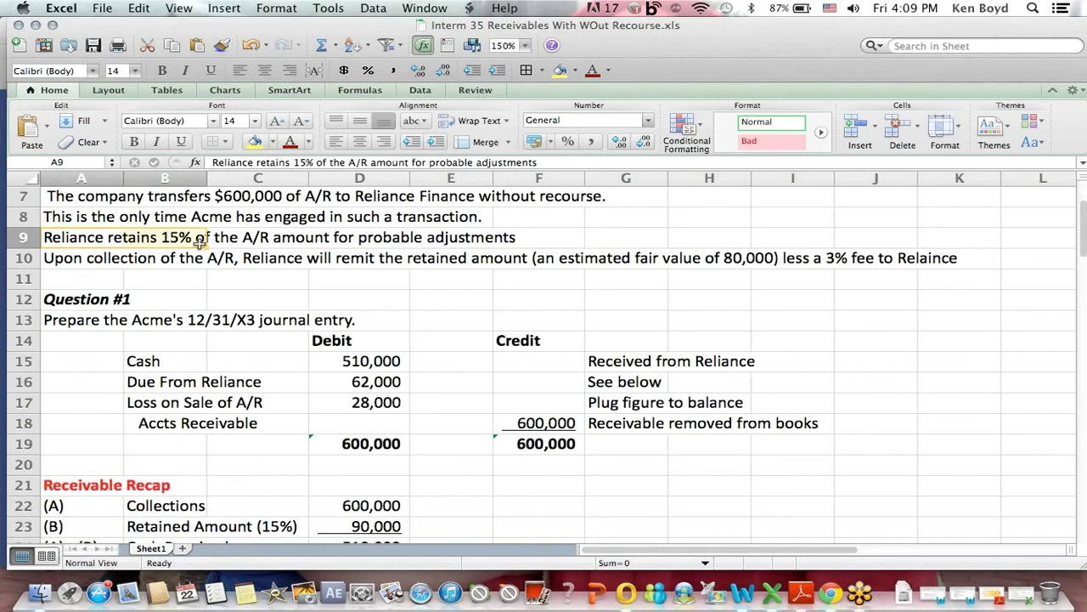
pyautogui.click(246, 241)
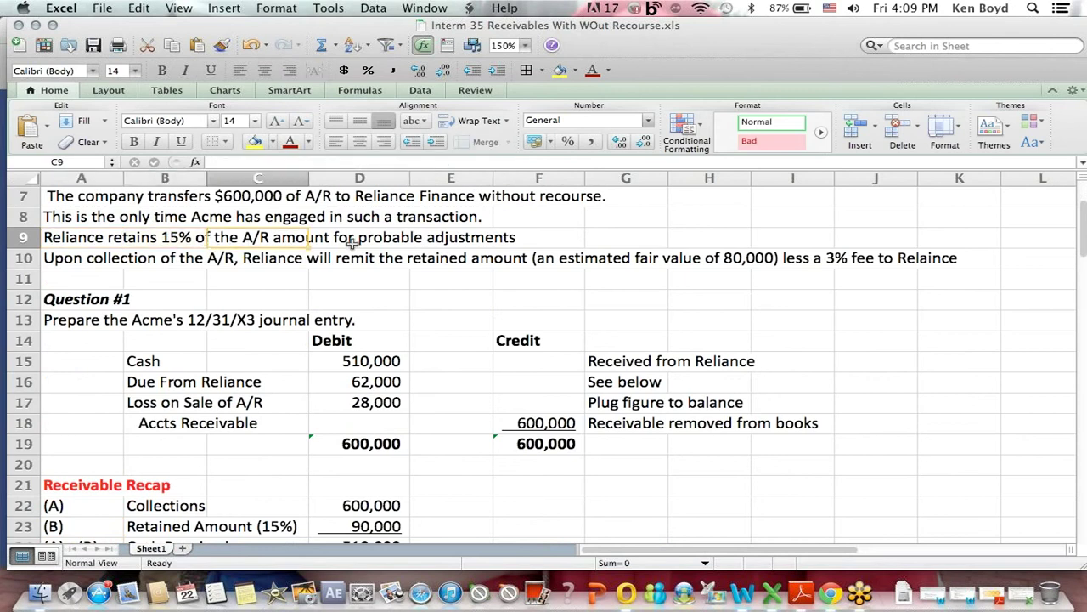
pyautogui.moveTo(351, 242); pyautogui.dragTo(506, 240)
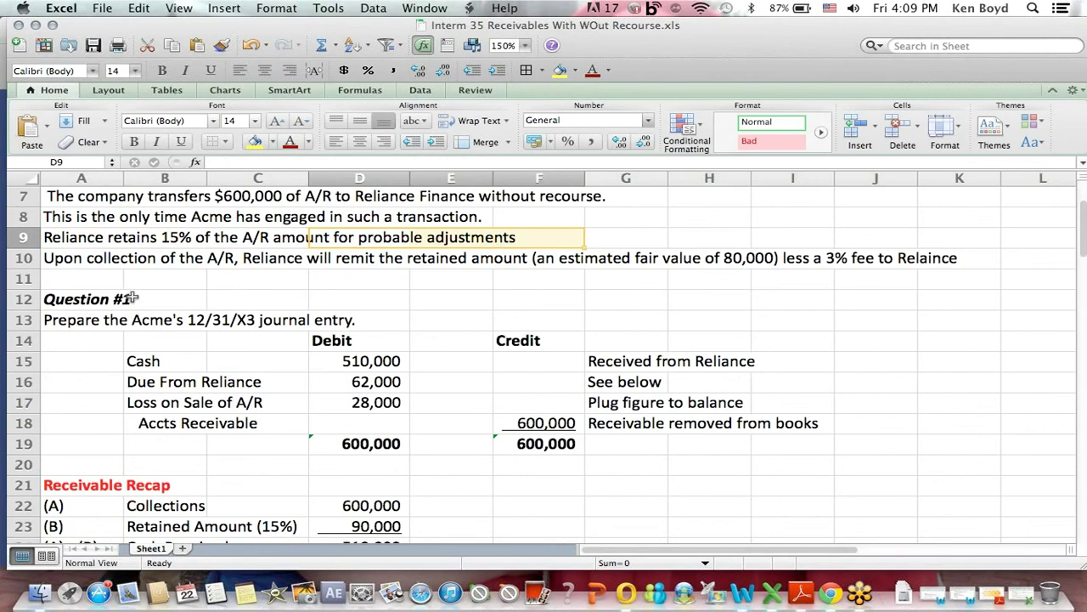
pyautogui.moveTo(93, 263); pyautogui.dragTo(228, 263)
pyautogui.click(279, 285)
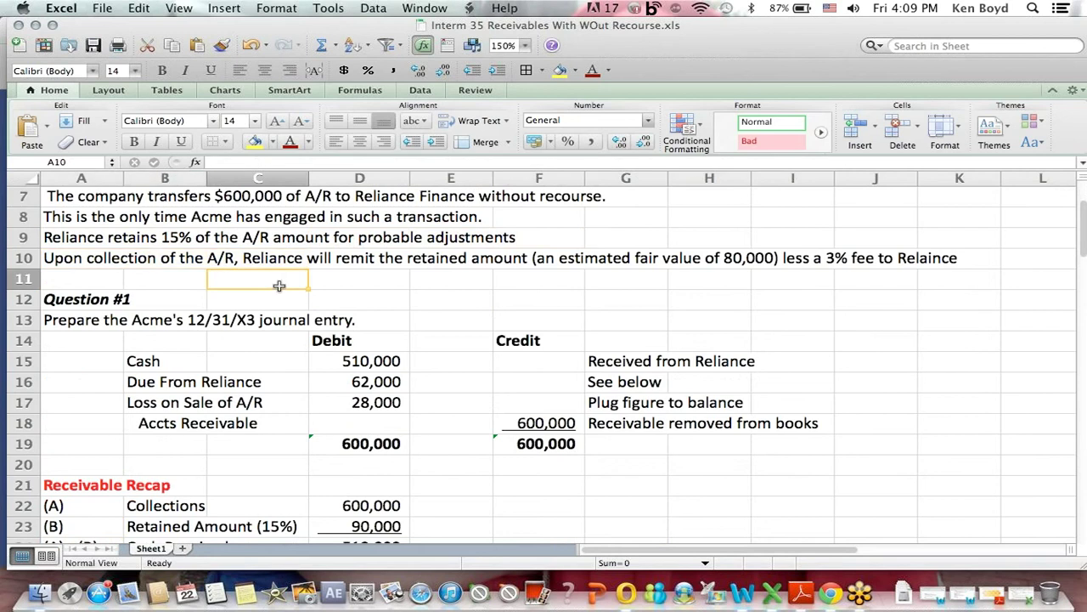
pyautogui.click(285, 254)
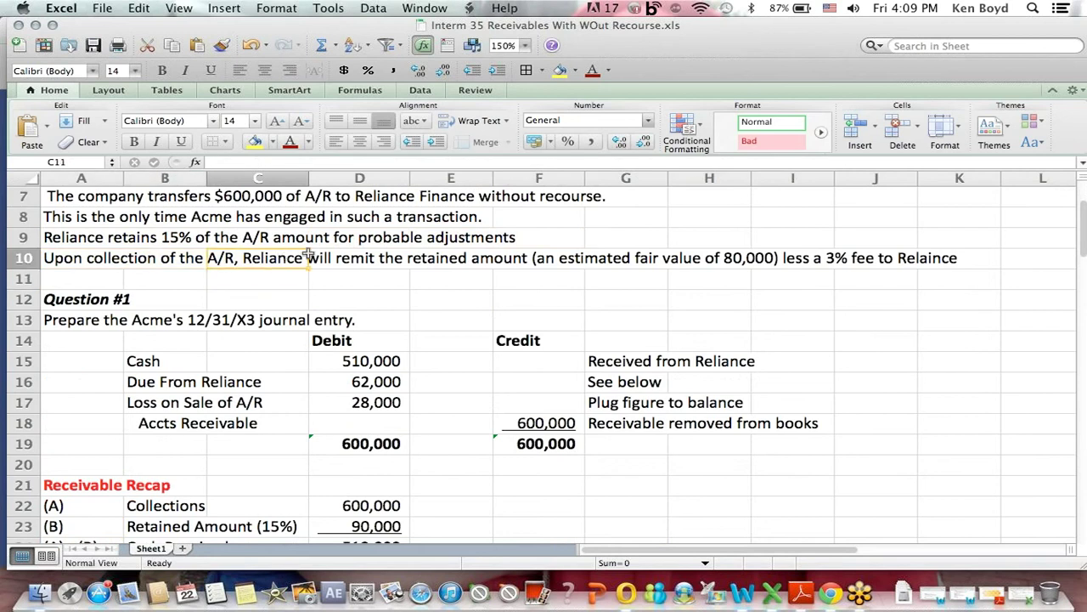
pyautogui.moveTo(309, 255); pyautogui.dragTo(481, 254)
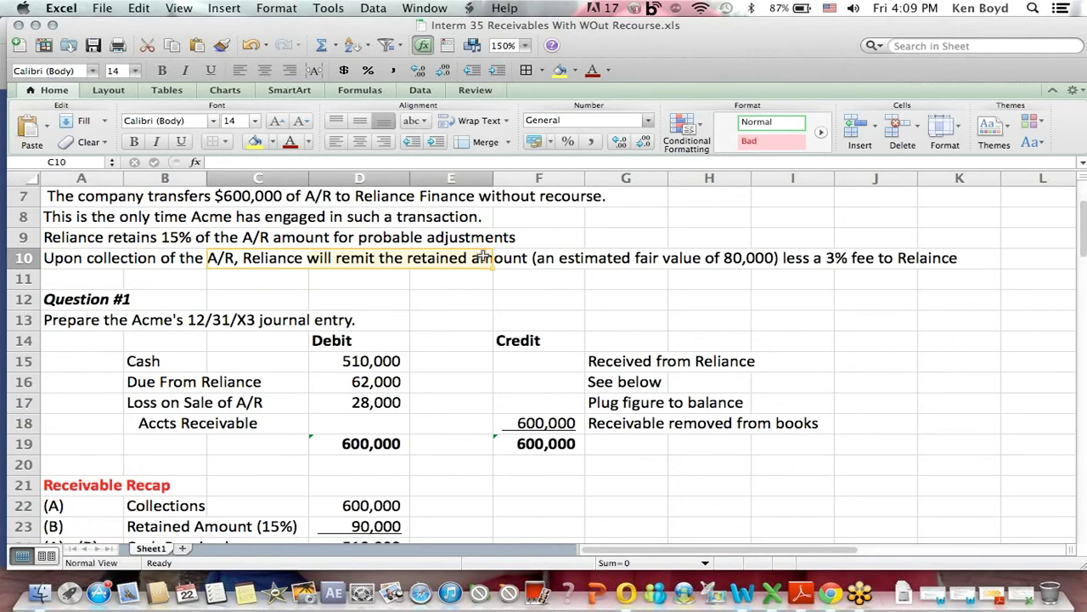
pyautogui.click(708, 259)
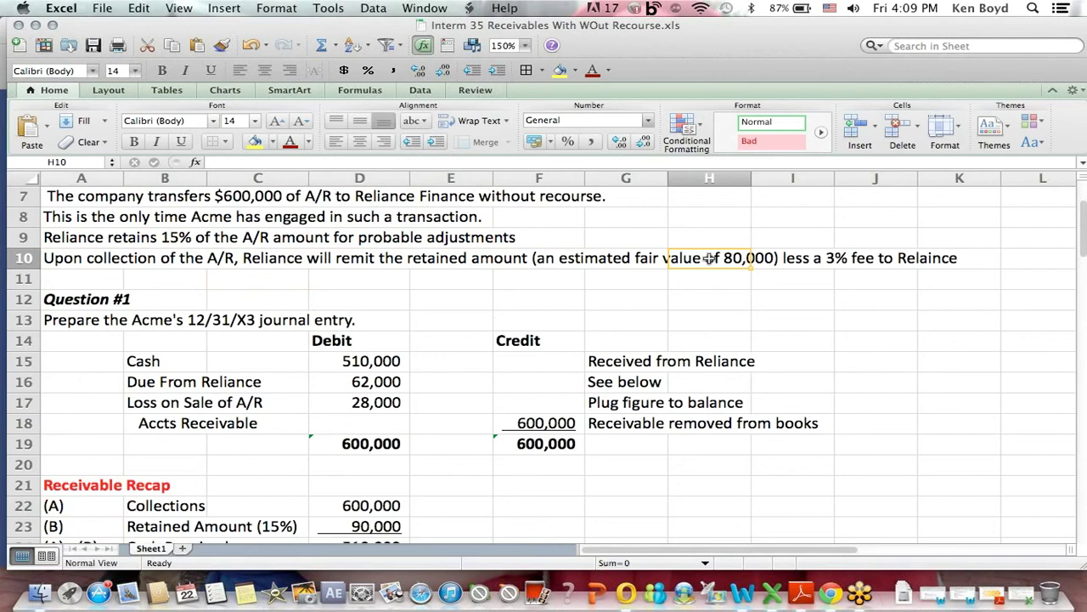
pyautogui.click(859, 256)
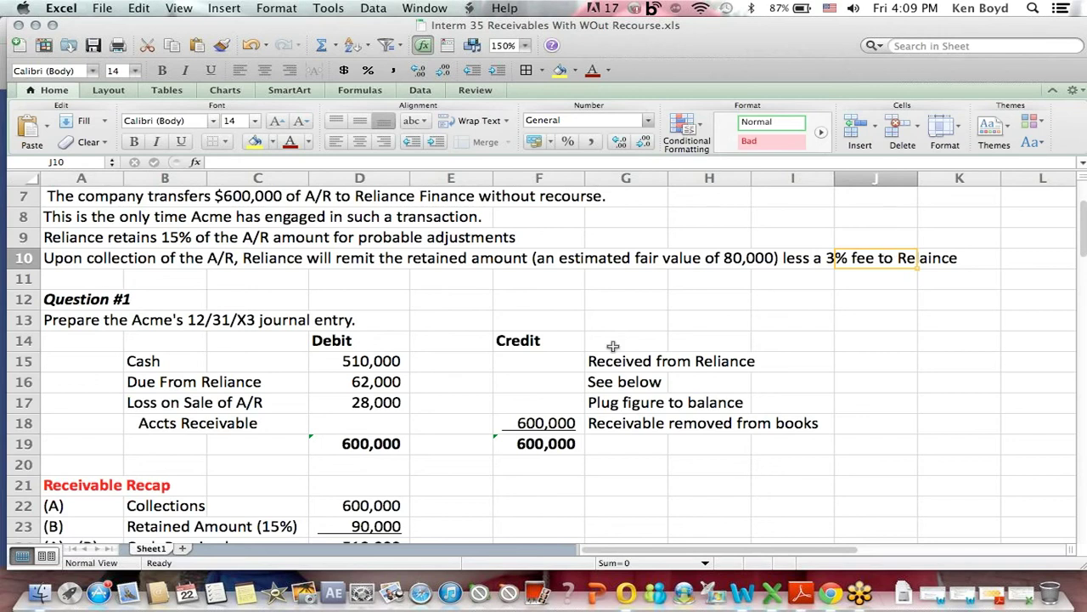
pyautogui.click(67, 304)
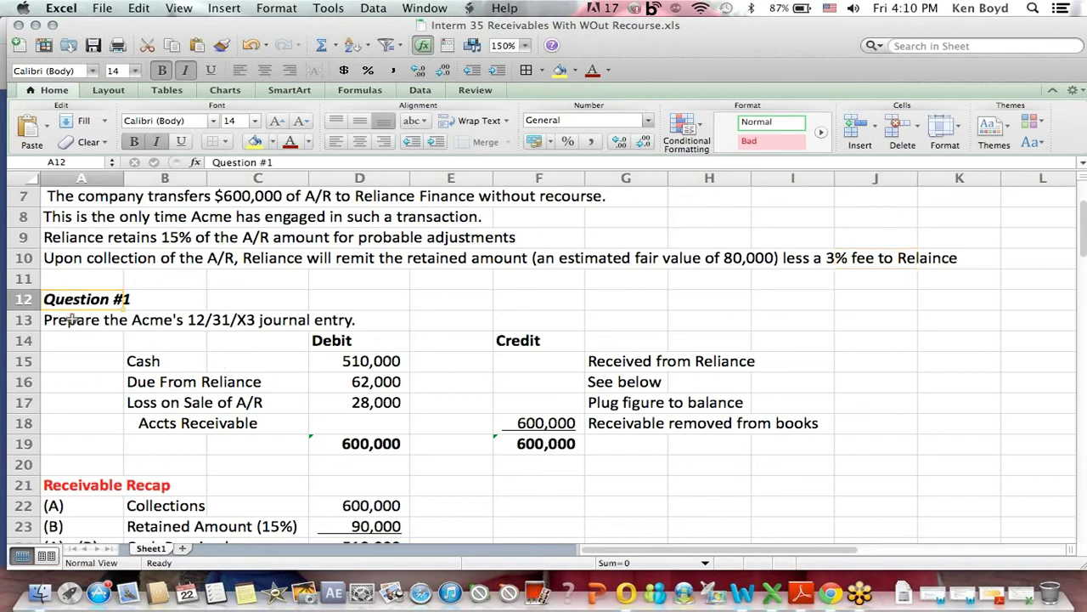
pyautogui.moveTo(75, 322); pyautogui.dragTo(429, 329)
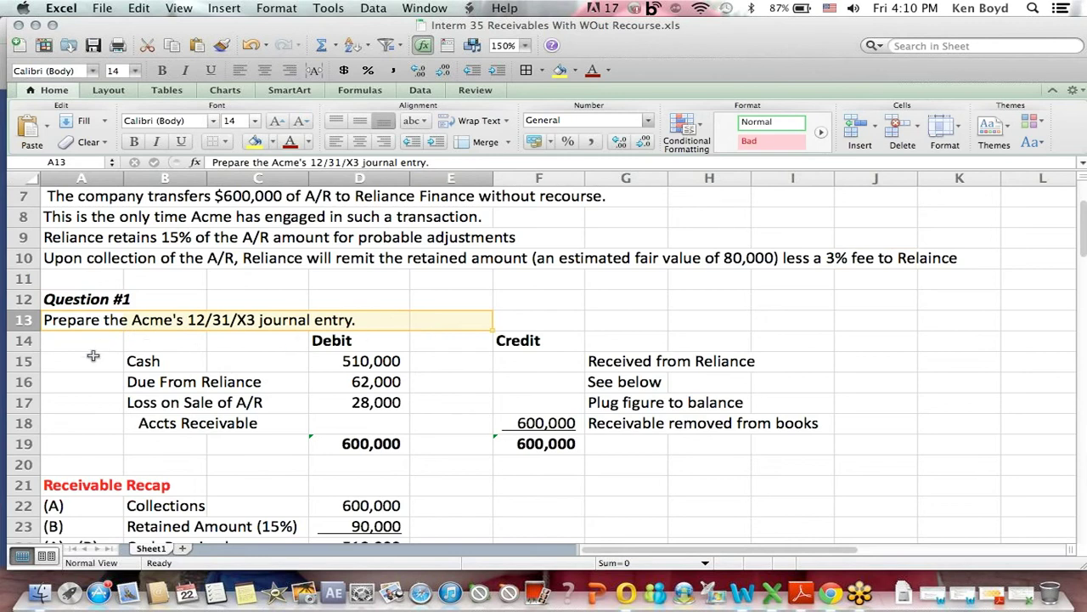
pyautogui.click(314, 338)
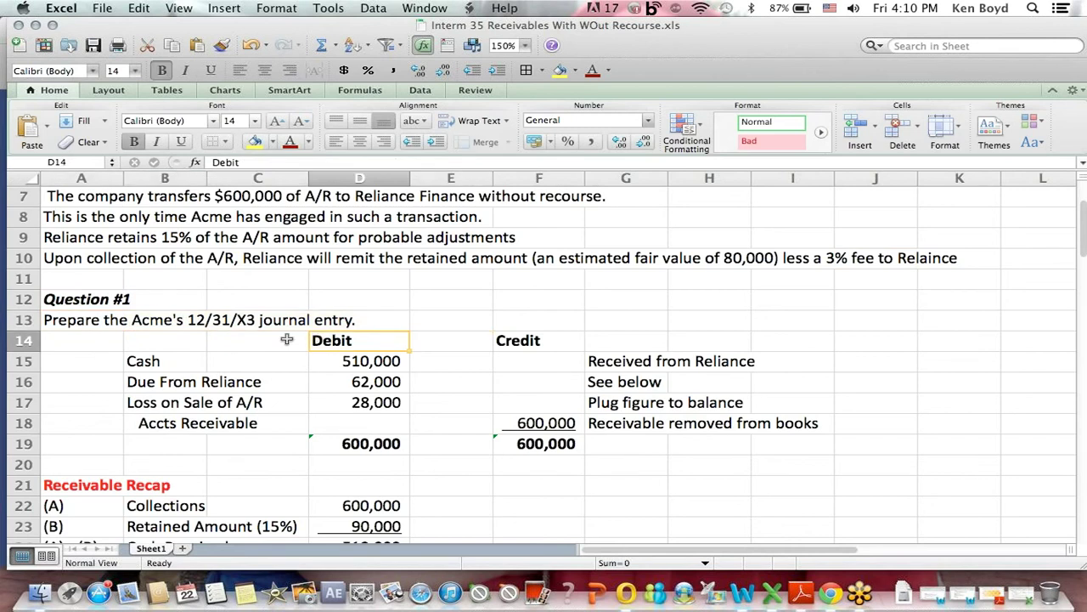
pyautogui.click(144, 361)
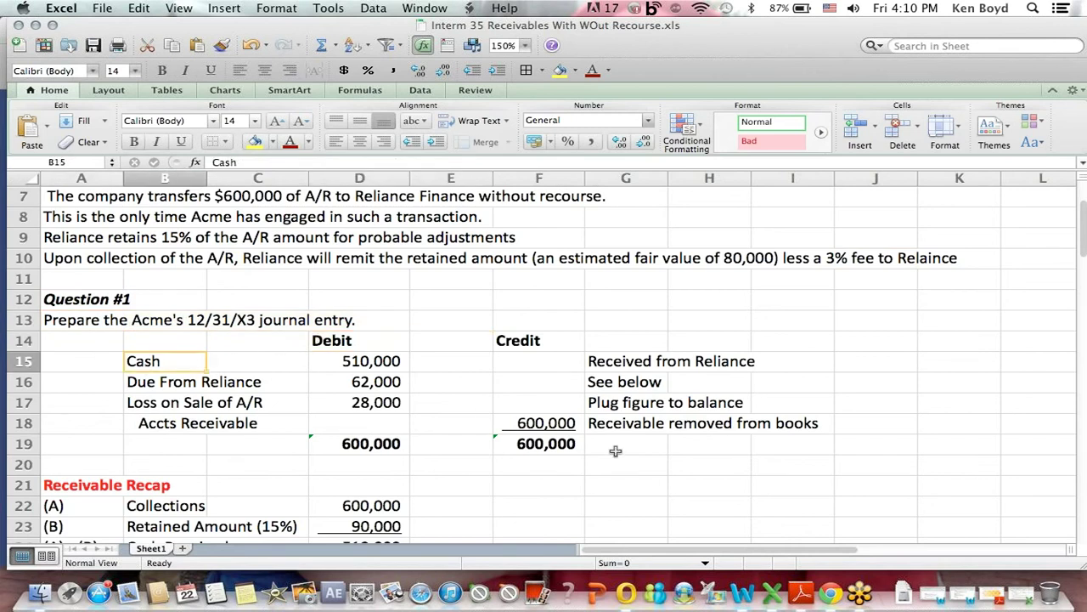
pyautogui.press('Down')
pyautogui.press('Down')
pyautogui.press('Down')
pyautogui.press('Down')
pyautogui.press('Down')
pyautogui.press('Down')
pyautogui.press('Down')
pyautogui.press('Down')
pyautogui.press('Down')
pyautogui.press('Down')
pyautogui.press('Down')
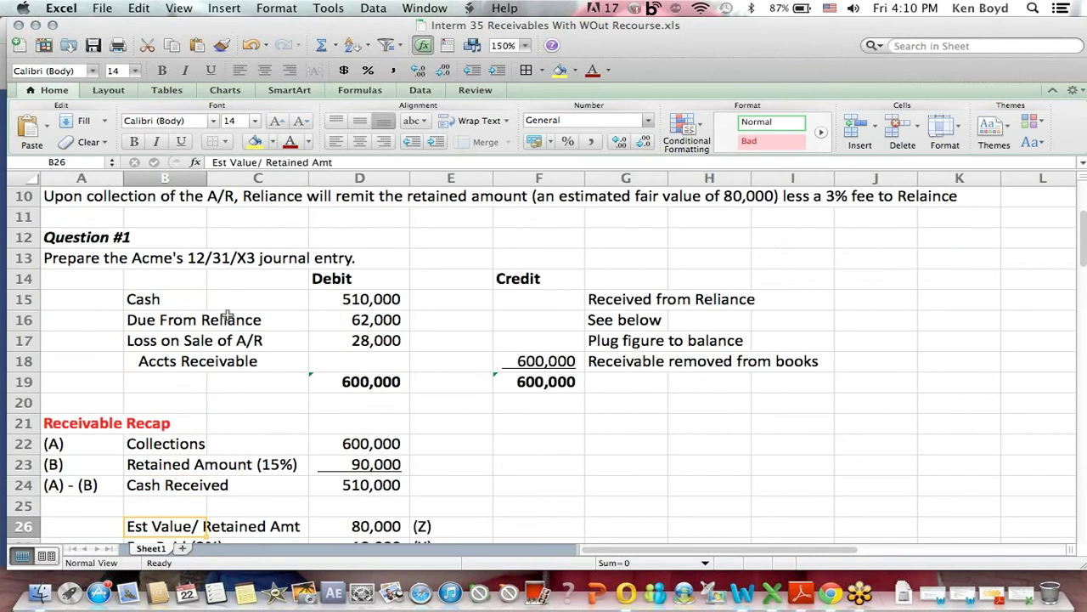
pyautogui.click(153, 302)
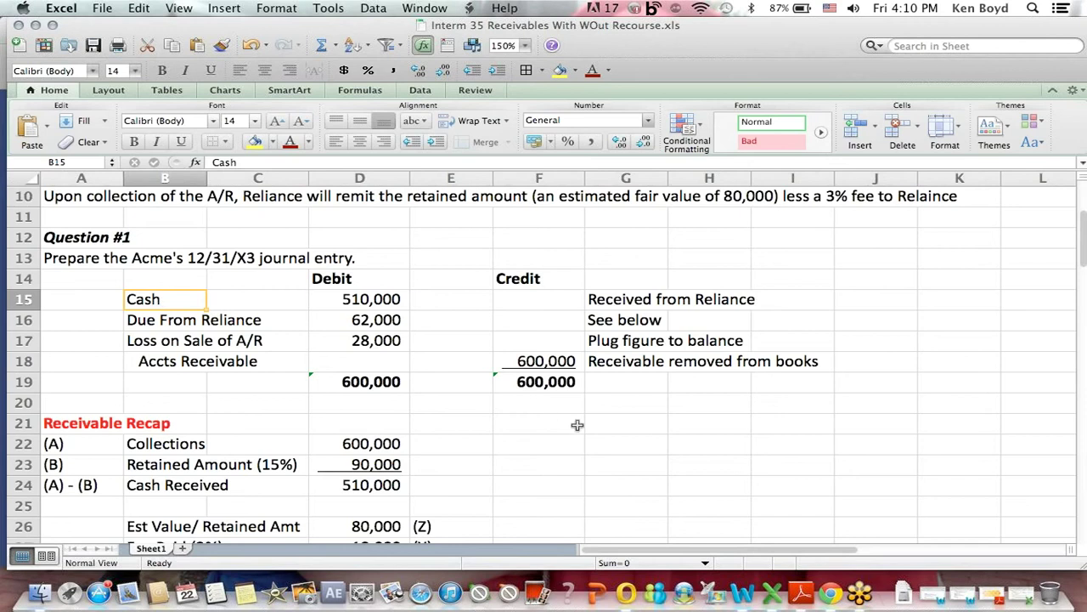
pyautogui.press('Down')
pyautogui.press('Down')
pyautogui.press('Down')
pyautogui.press('Down')
pyautogui.press('Down')
pyautogui.press('Down')
pyautogui.press('Down')
pyautogui.press('Down')
pyautogui.press('Down')
pyautogui.press('Down')
pyautogui.press('Down')
pyautogui.press('Down')
pyautogui.press('Down')
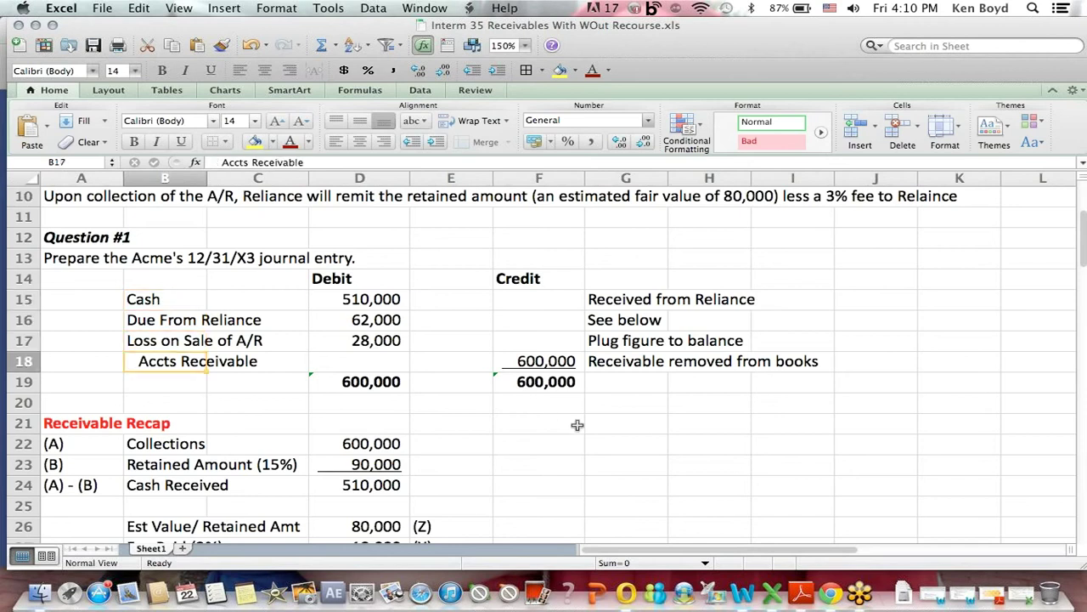
# Check the Retained Amount (15%) formula in D23 and the Cash Received formula in D24
pyautogui.scroll(-1, 577, 425)
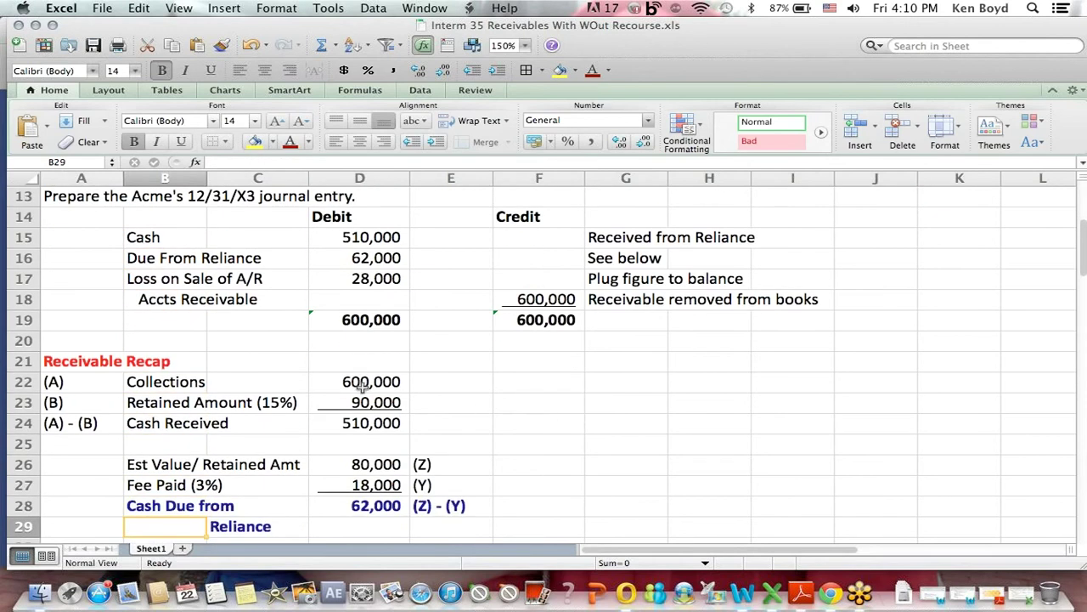
pyautogui.moveTo(153, 389); pyautogui.dragTo(408, 381)
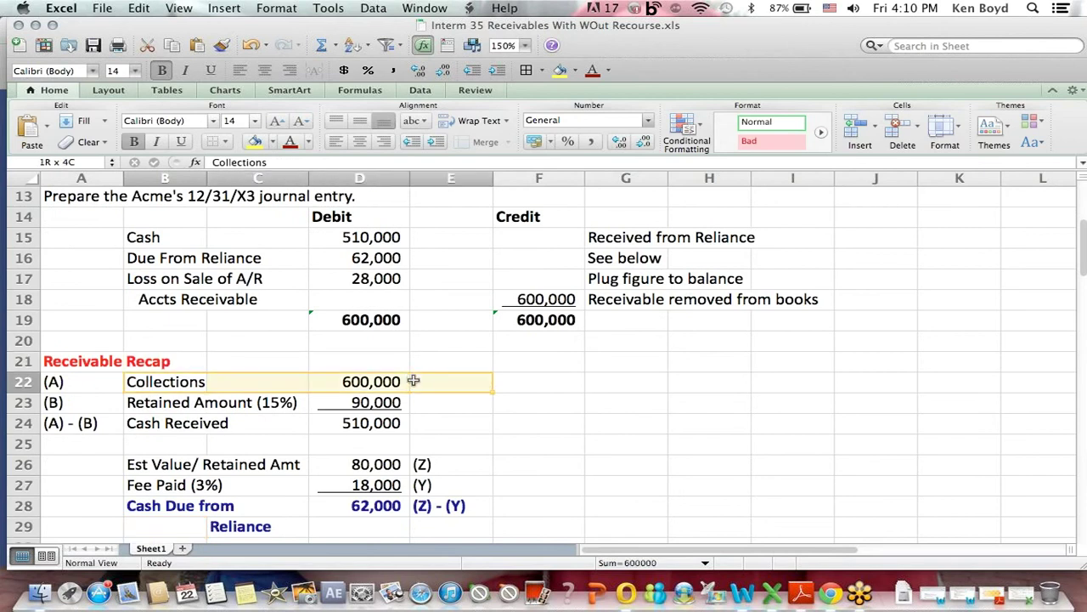
pyautogui.click(374, 403)
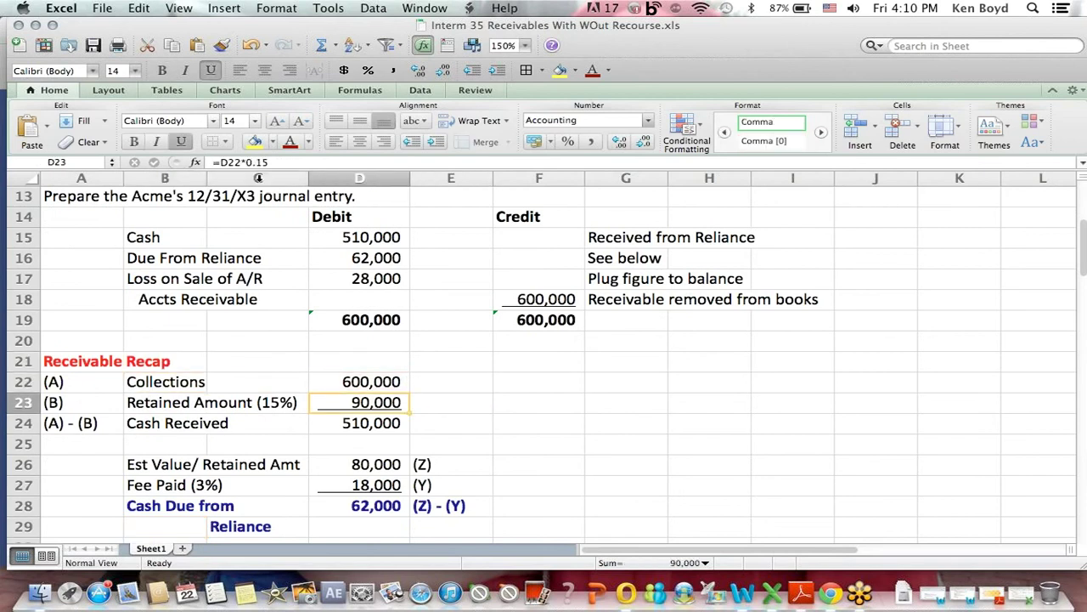
pyautogui.click(240, 162)
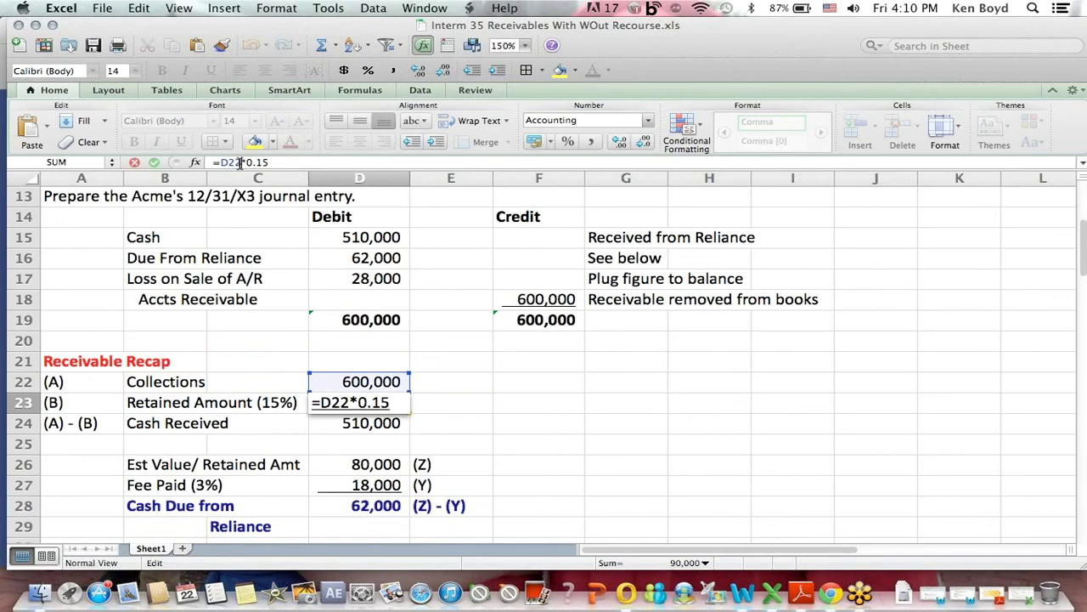
pyautogui.press('Return')
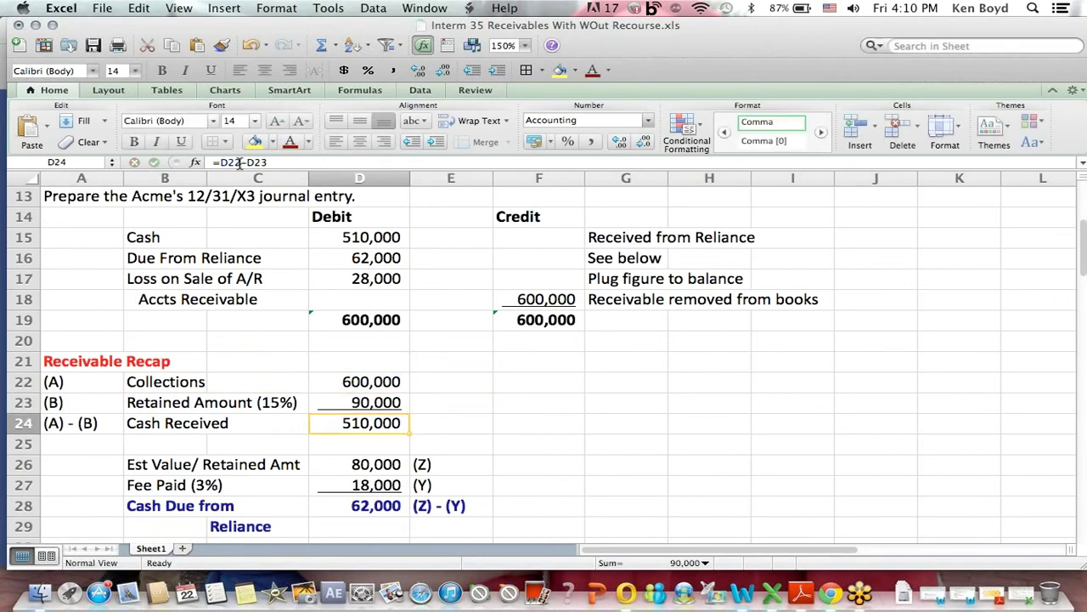
pyautogui.click(356, 399)
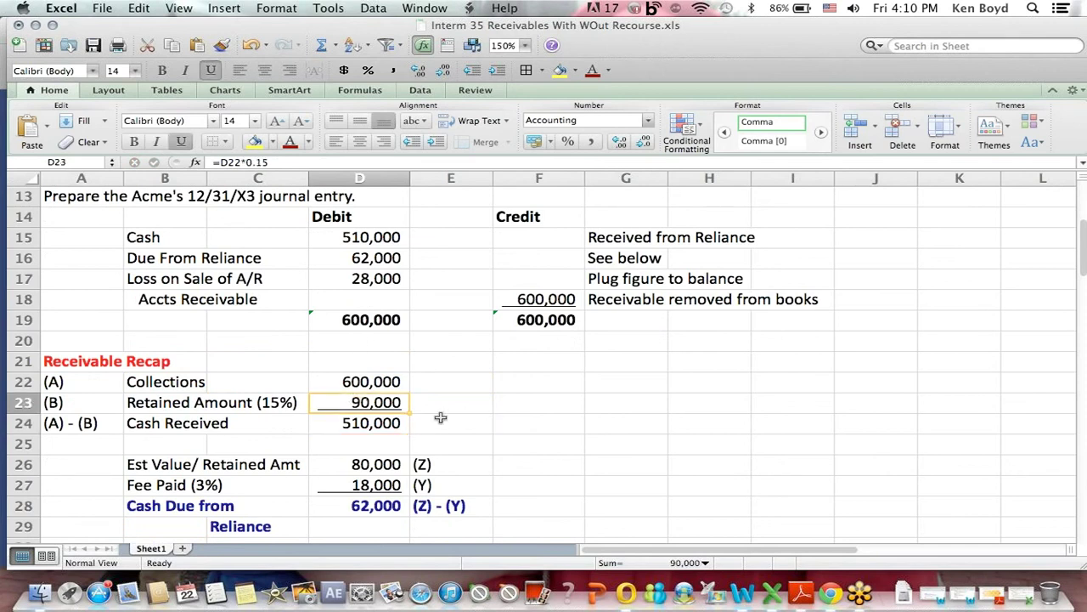
pyautogui.click(363, 420)
pyautogui.click(246, 162)
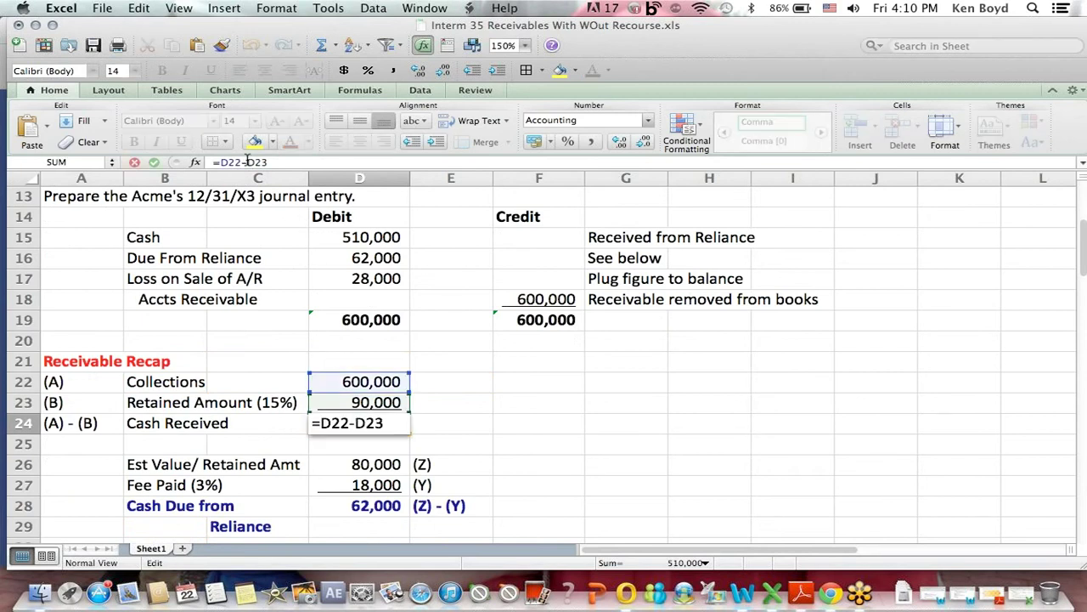
pyautogui.press('Return')
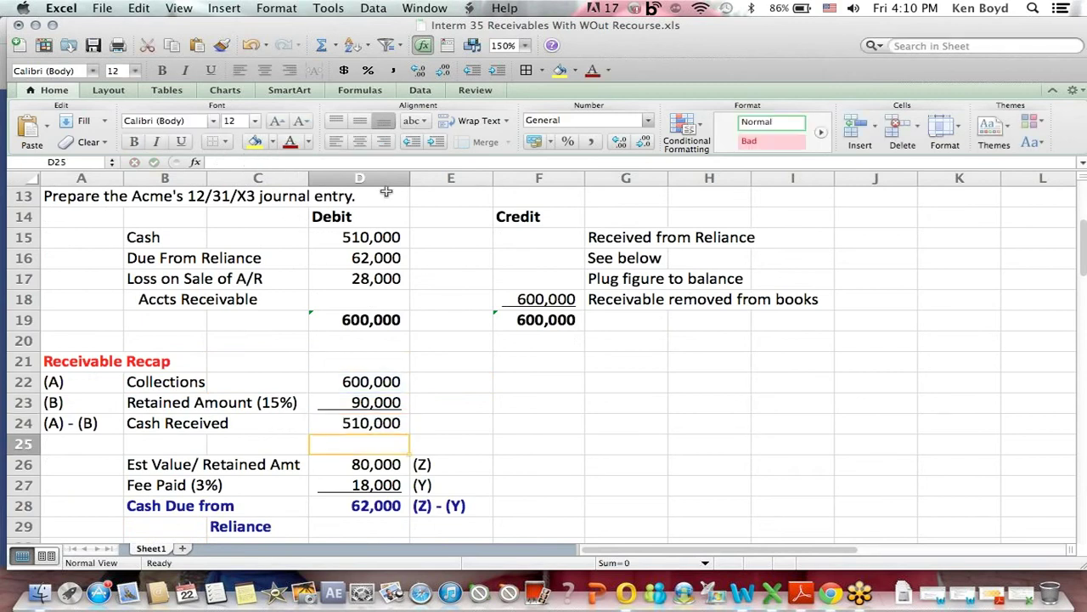
# Link the Cash debit in D15 to =D24, then review the 600,000 Accts Receivable credit
pyautogui.click(352, 244)
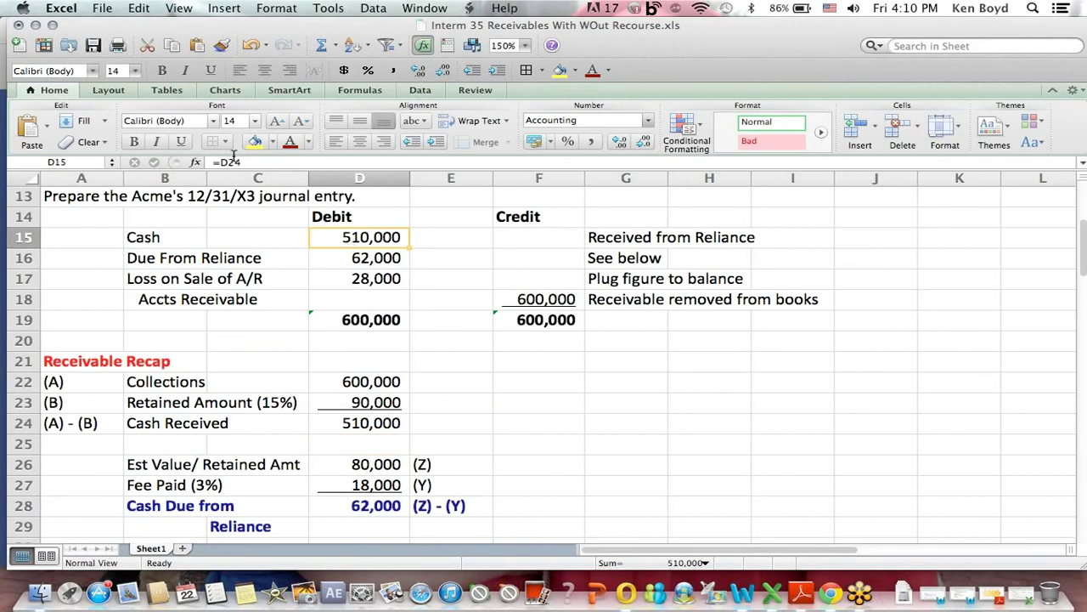
pyautogui.write('=D24')
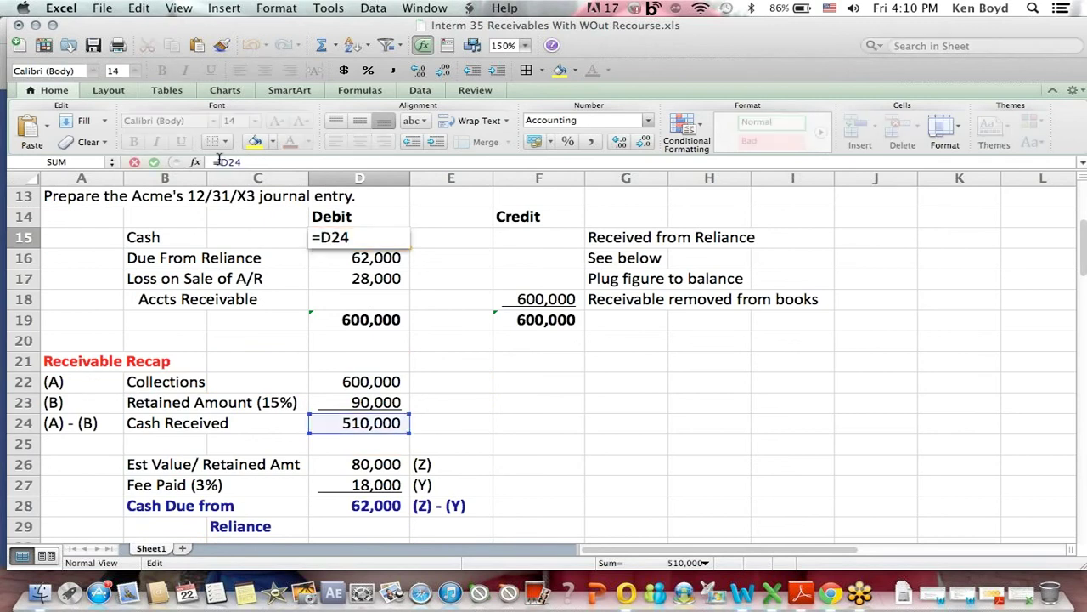
pyautogui.press('Return')
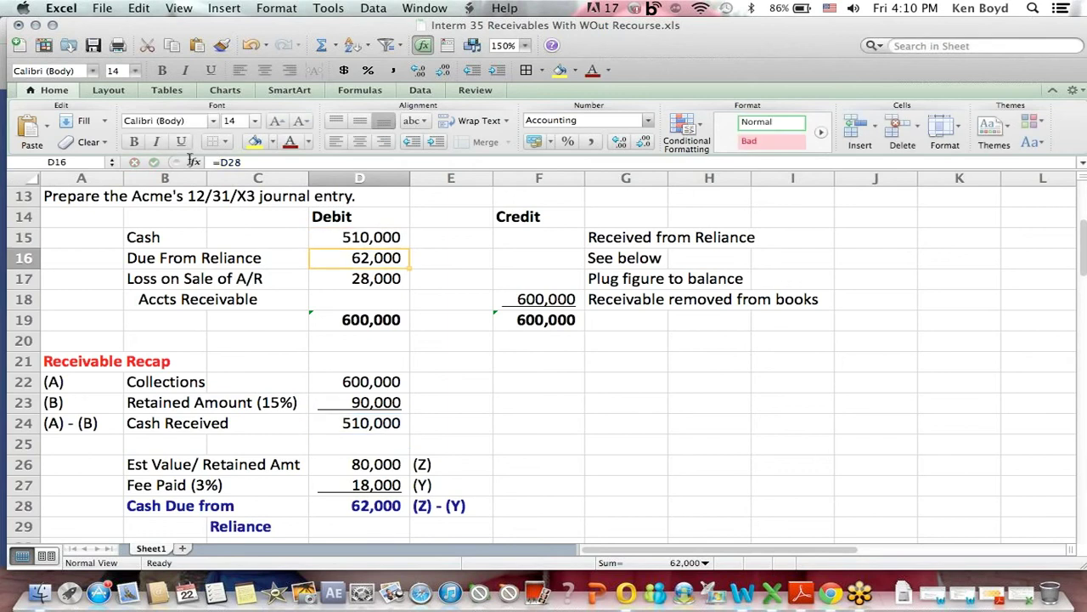
pyautogui.moveTo(147, 238); pyautogui.dragTo(354, 237)
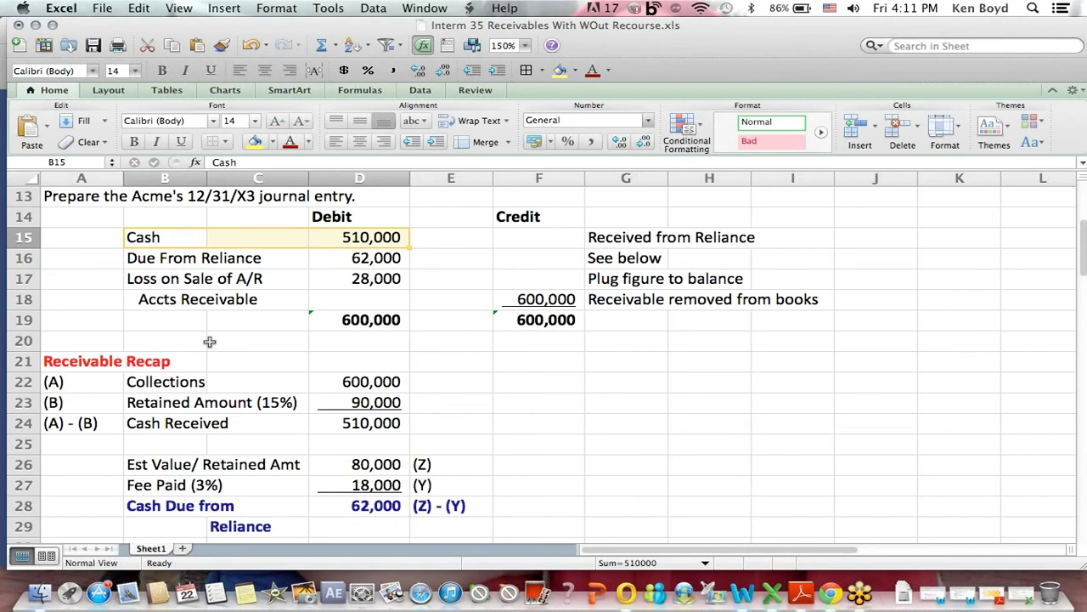
pyautogui.click(169, 304)
pyautogui.click(139, 204)
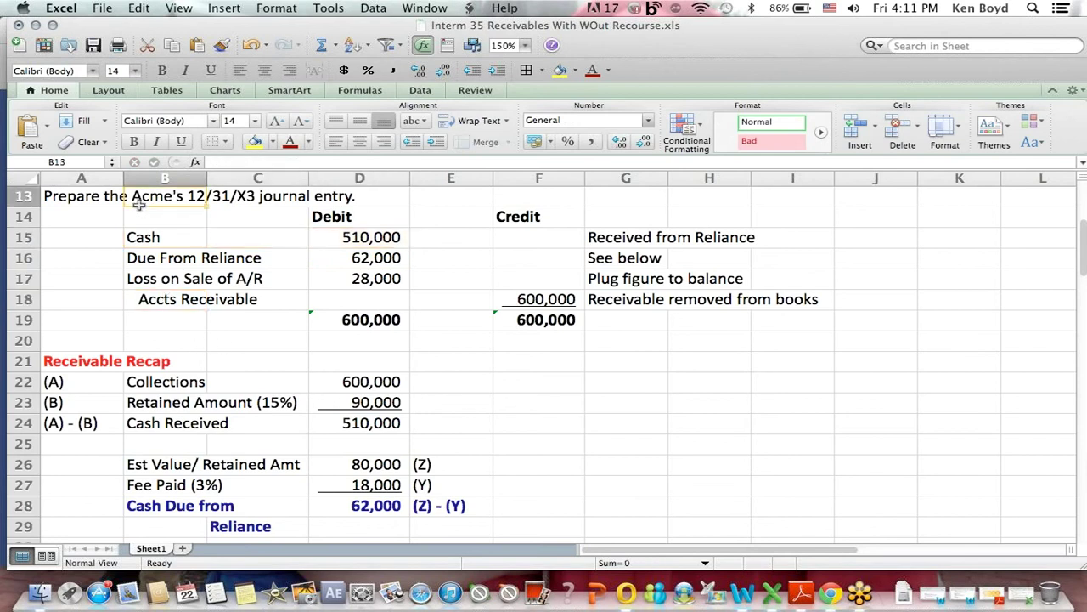
pyautogui.moveTo(174, 304); pyautogui.dragTo(303, 302)
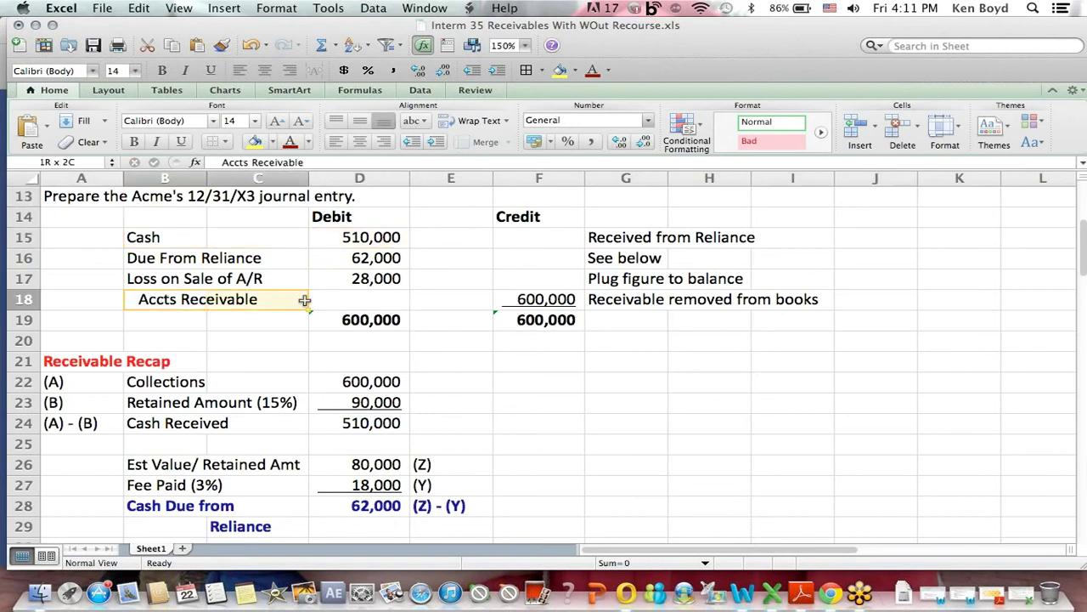
pyautogui.click(501, 225)
pyautogui.click(535, 303)
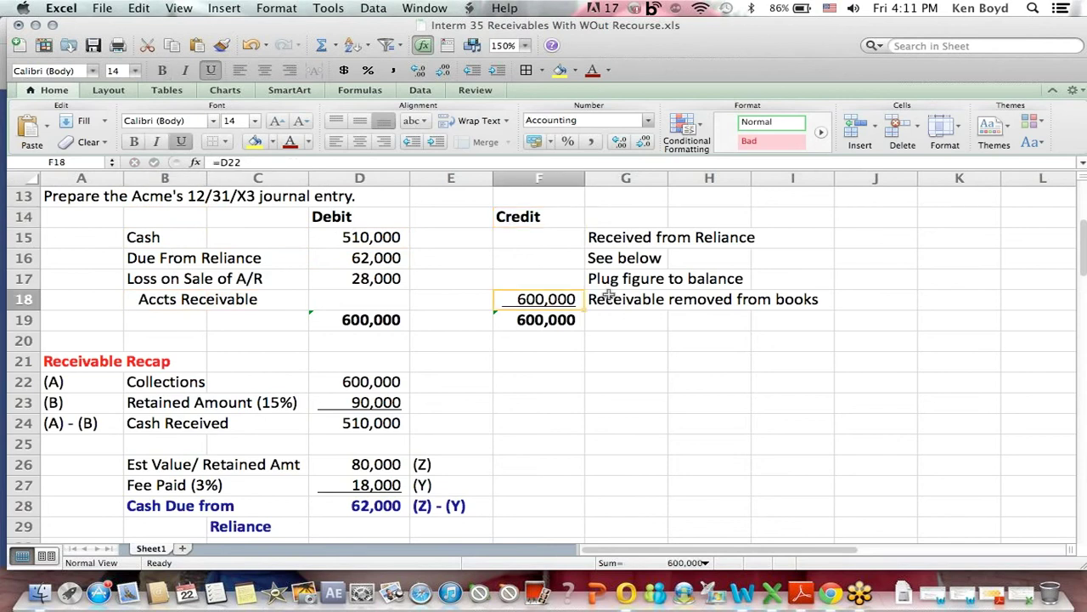
pyautogui.moveTo(594, 304); pyautogui.dragTo(838, 304)
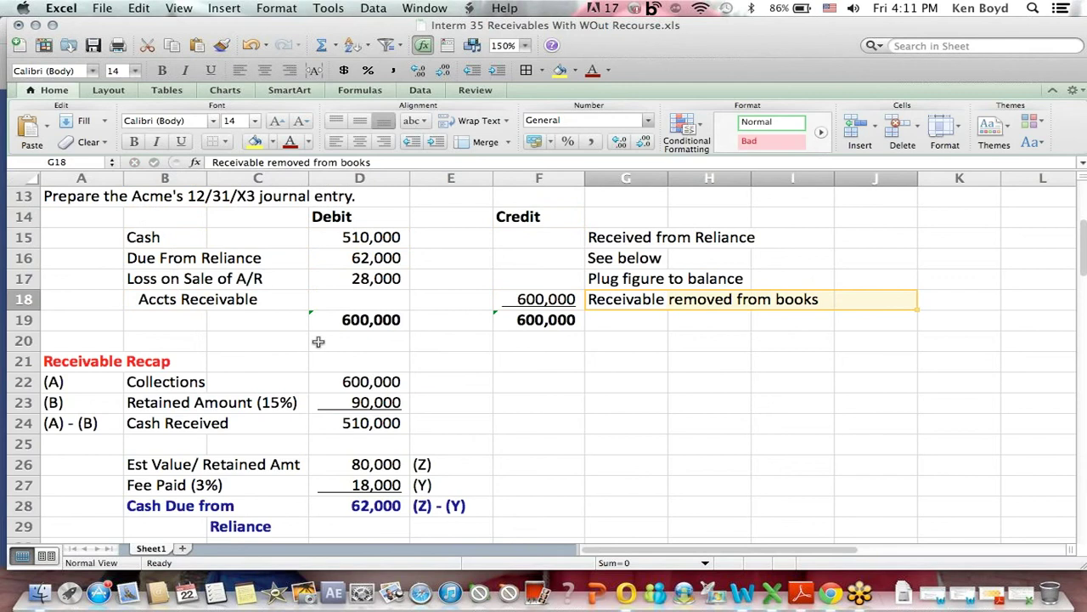
# Review the fee paid formula in D27 and the Cash Due from Reliance formula in D28
pyautogui.click(229, 262)
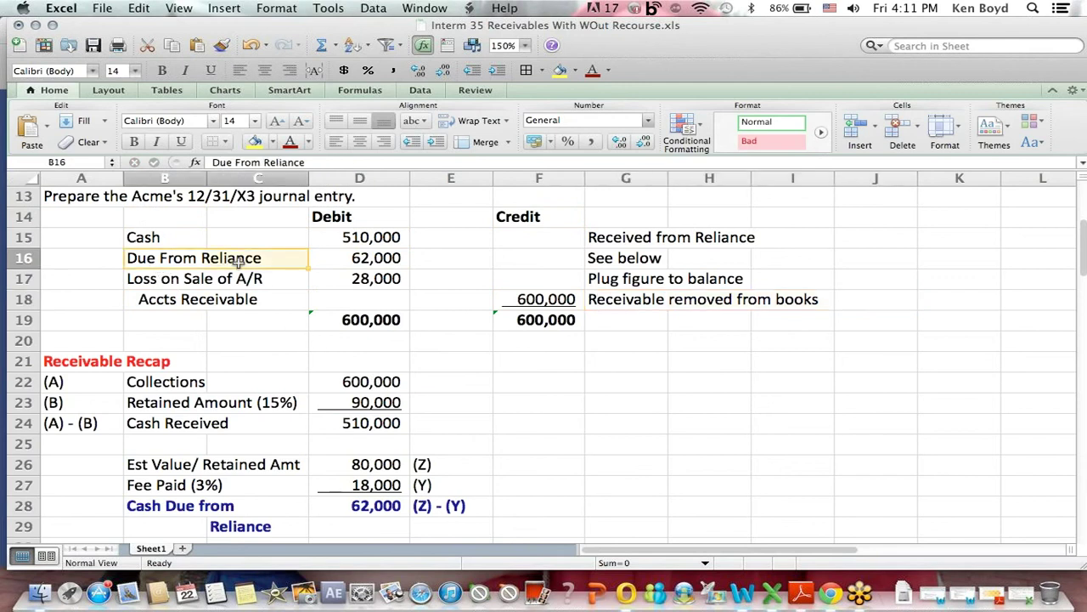
pyautogui.click(535, 445)
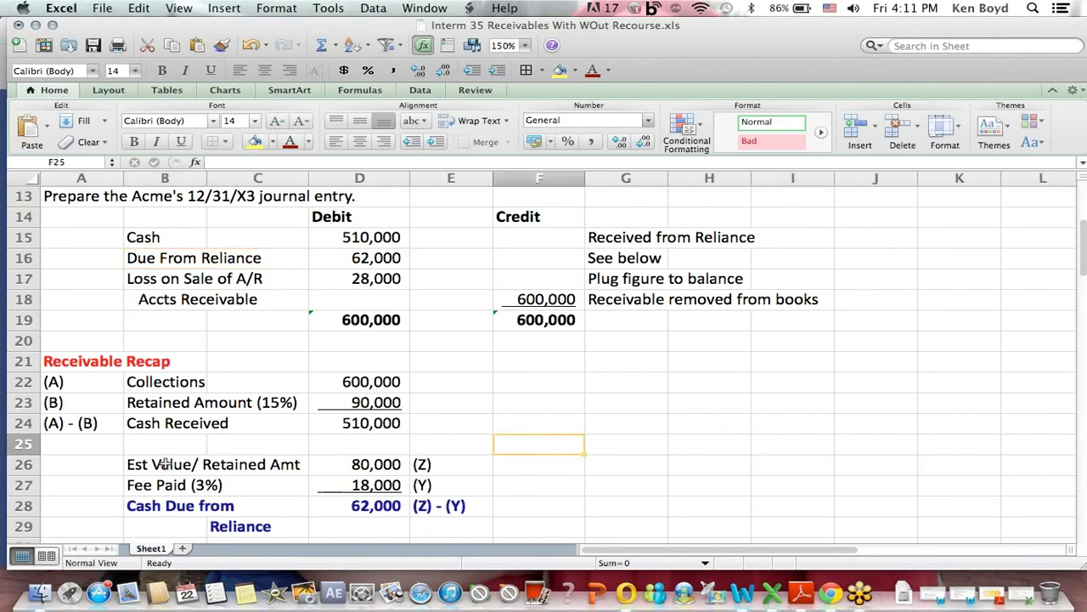
pyautogui.moveTo(166, 464); pyautogui.dragTo(371, 464)
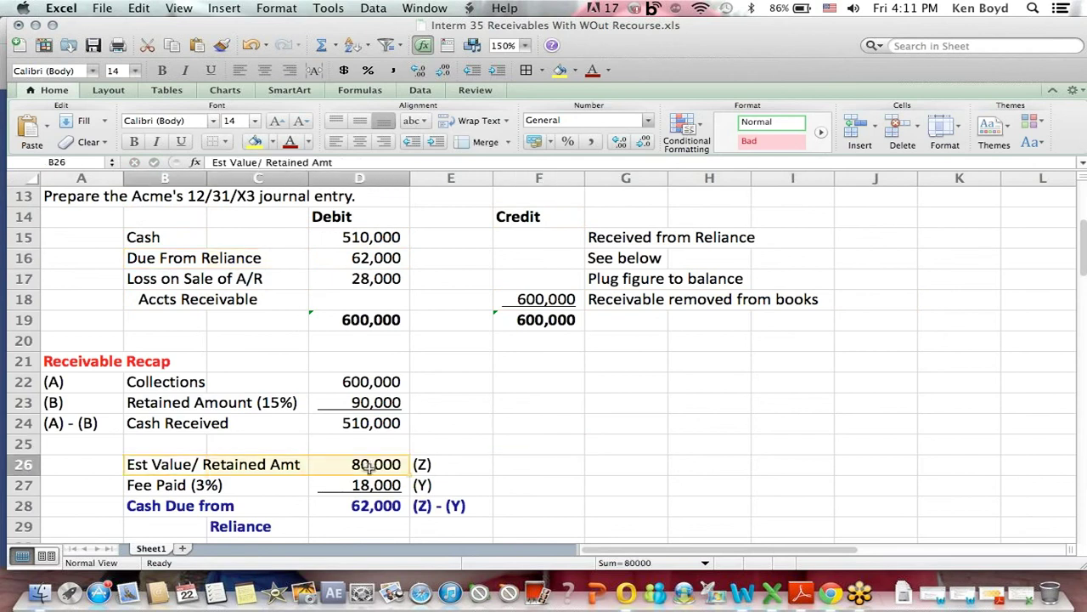
pyautogui.click(370, 484)
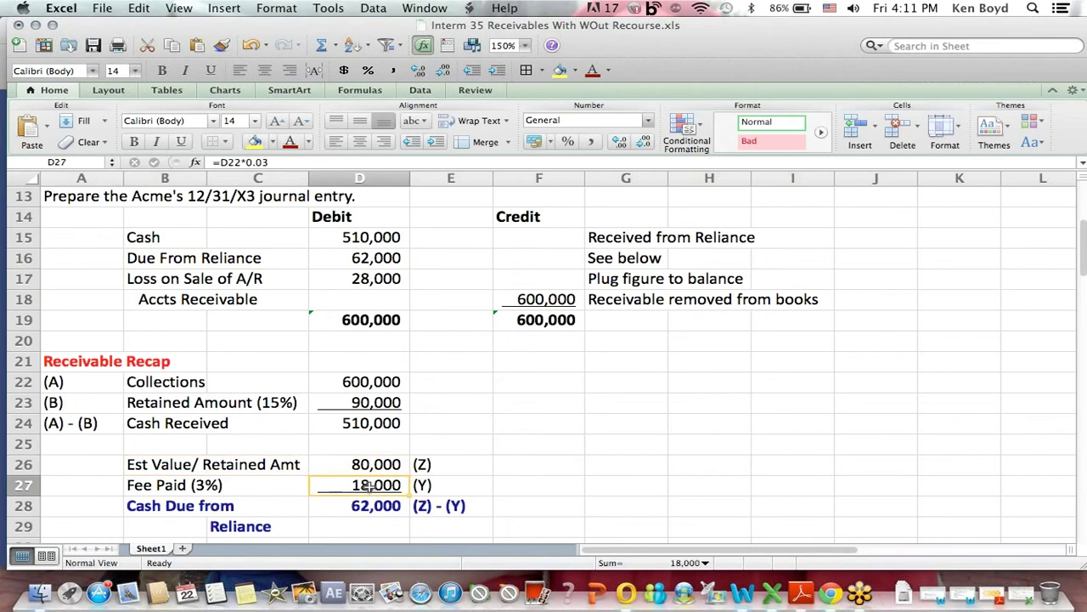
pyautogui.click(237, 161)
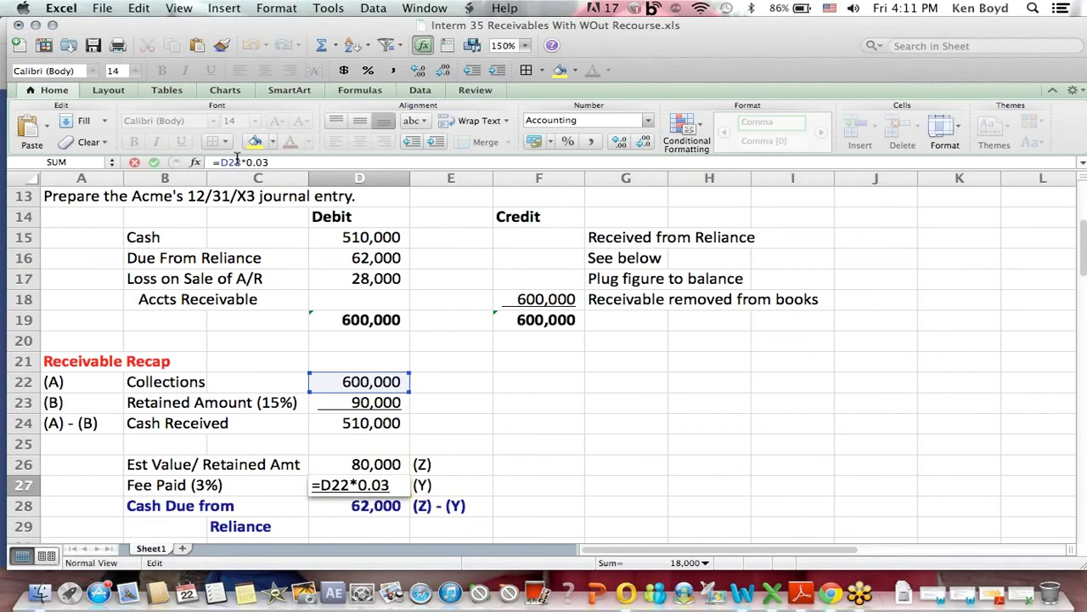
pyautogui.press('Return')
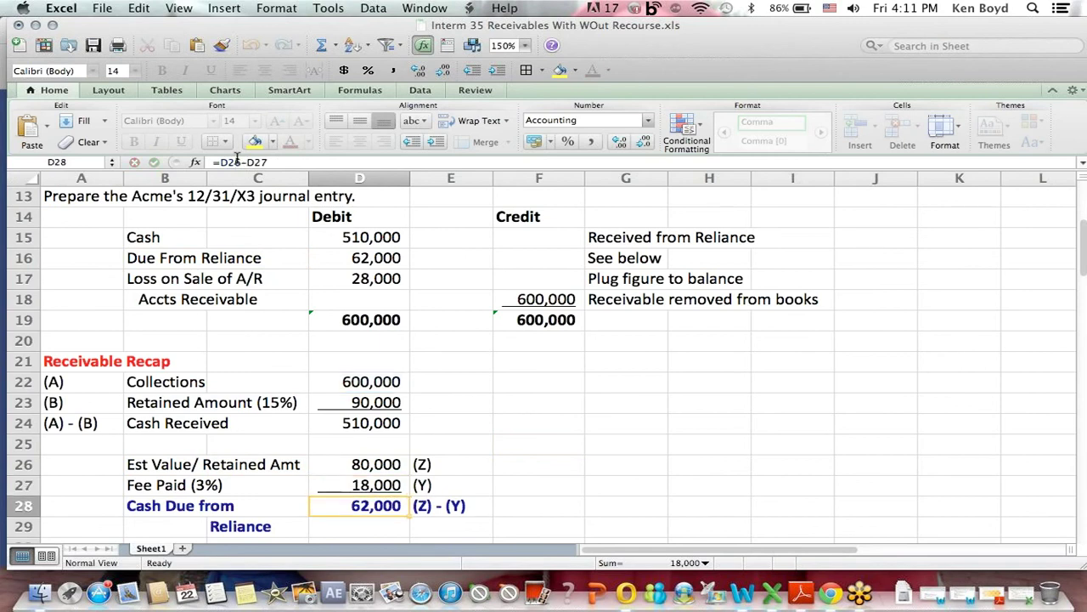
pyautogui.click(237, 162)
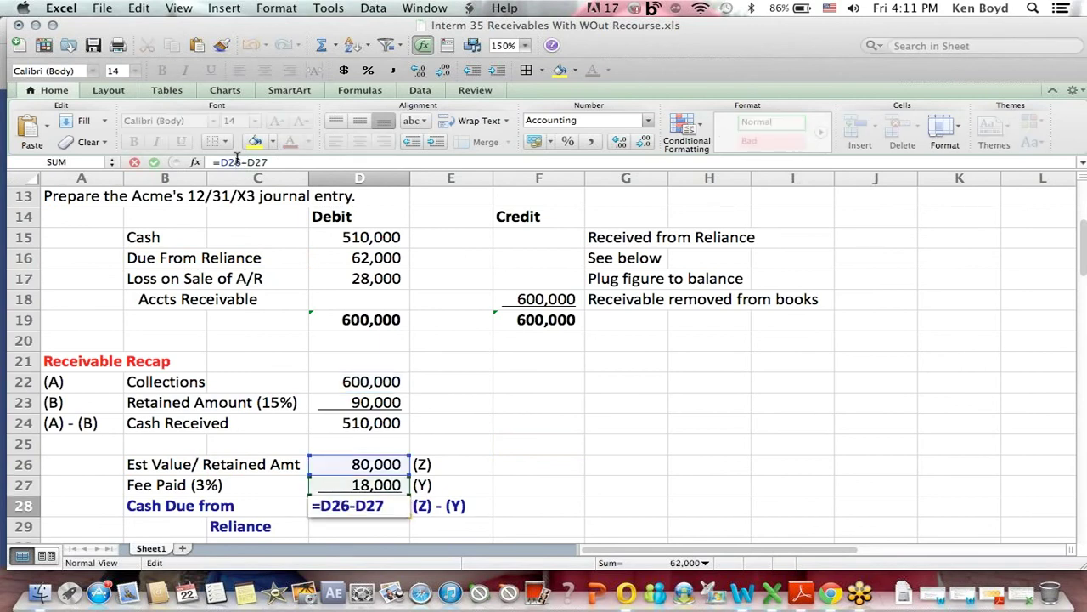
pyautogui.press('Return')
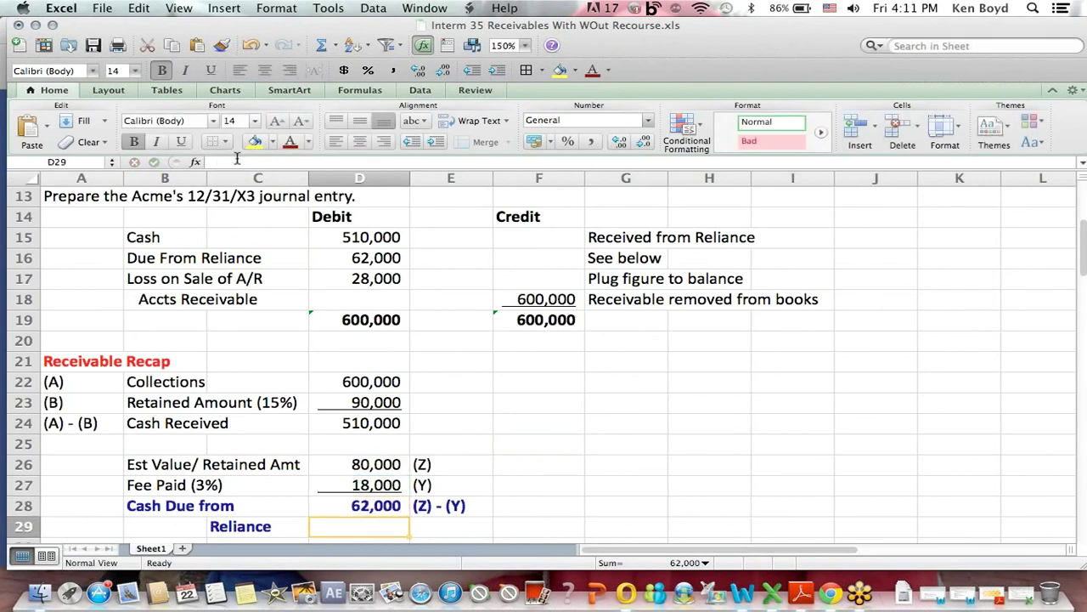
# Link the Due From Reliance debit in D16 to =D28, the plug figure
pyautogui.click(365, 259)
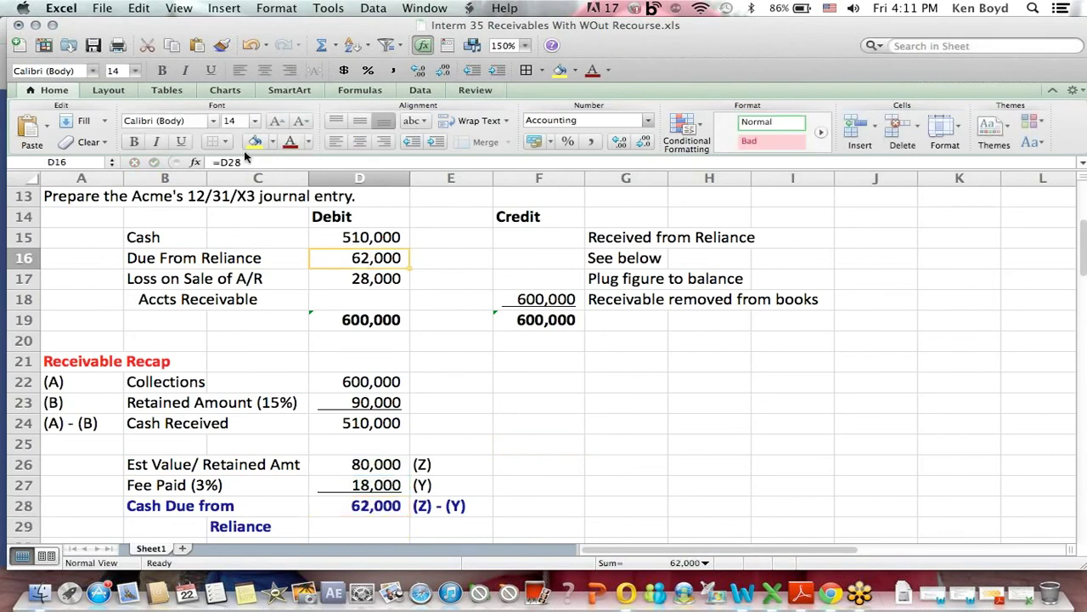
pyautogui.write('=D28')
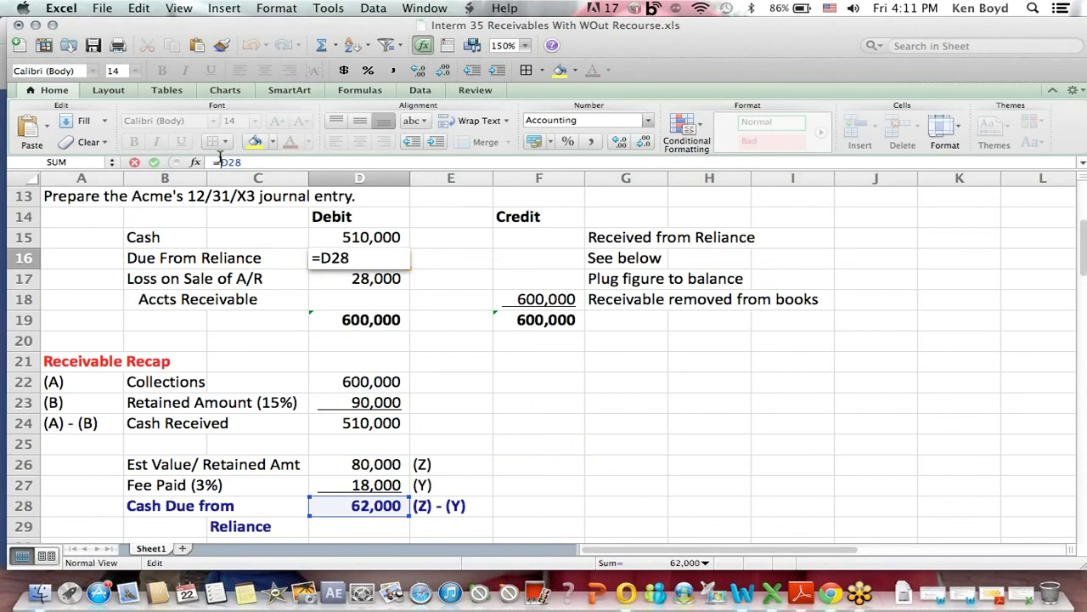
pyautogui.press('Return')
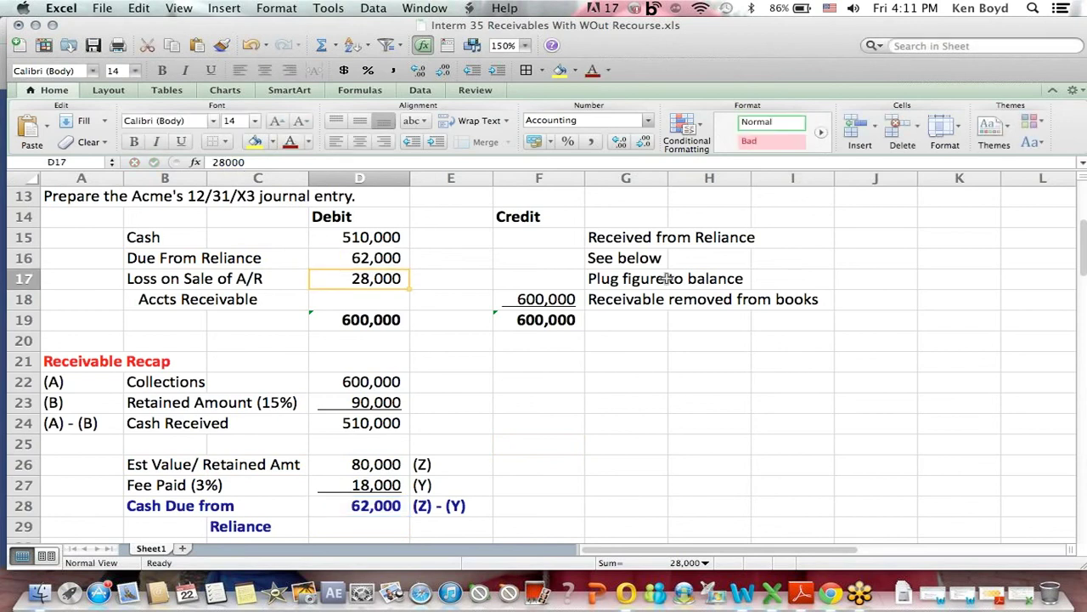
pyautogui.click(648, 283)
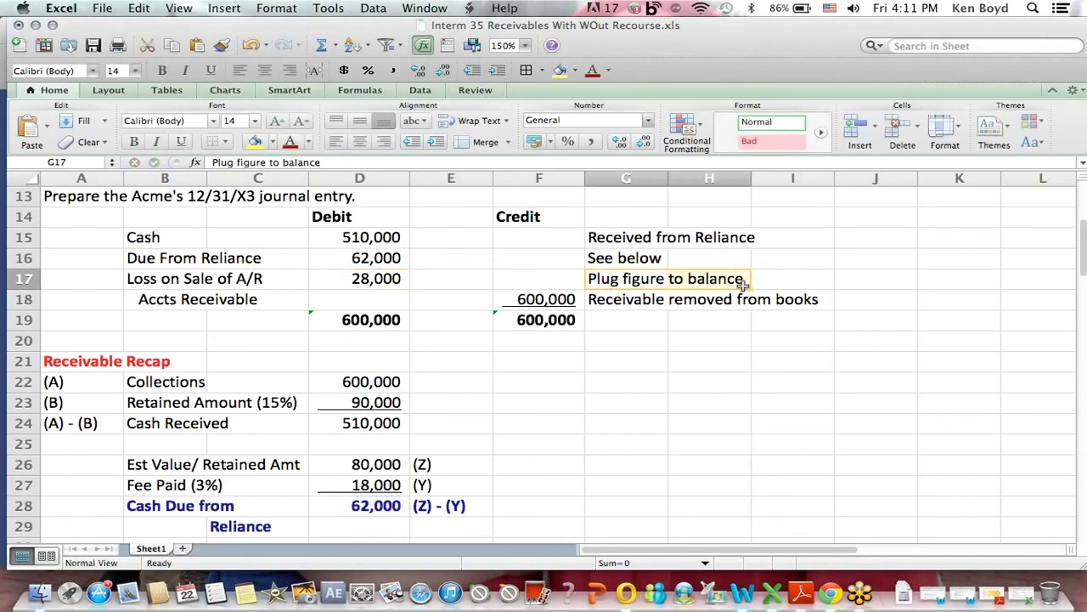
pyautogui.click(358, 217)
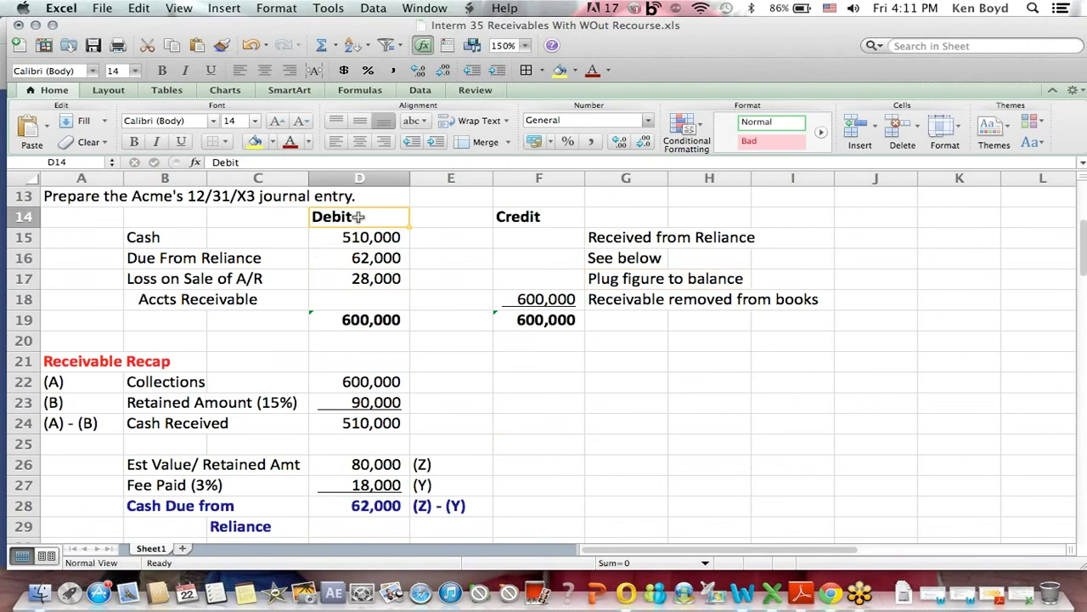
pyautogui.click(358, 286)
pyautogui.moveTo(351, 320); pyautogui.dragTo(616, 337)
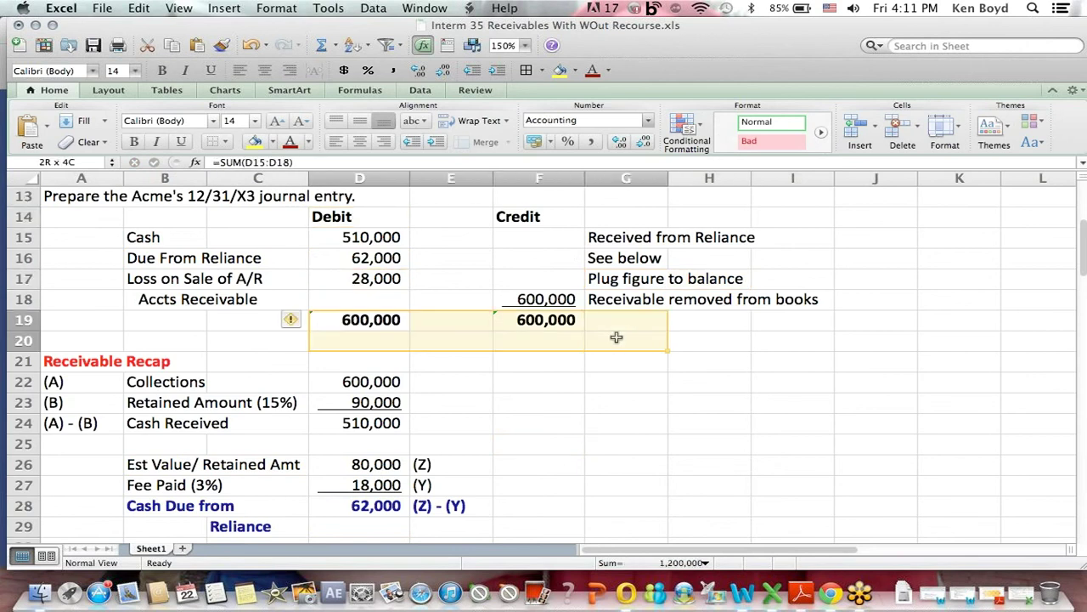
pyautogui.click(618, 276)
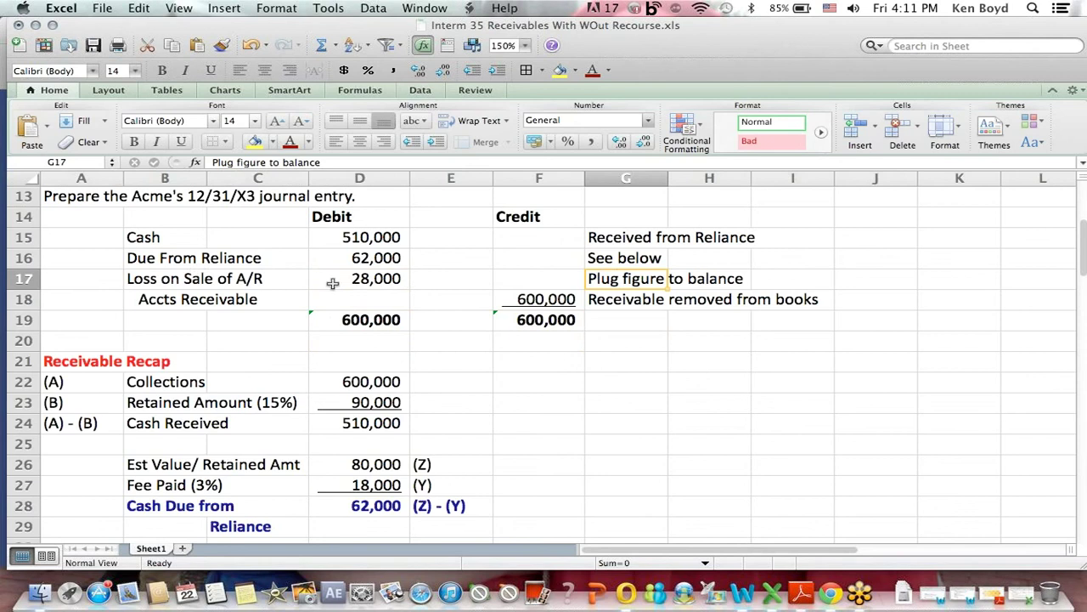
pyautogui.click(332, 282)
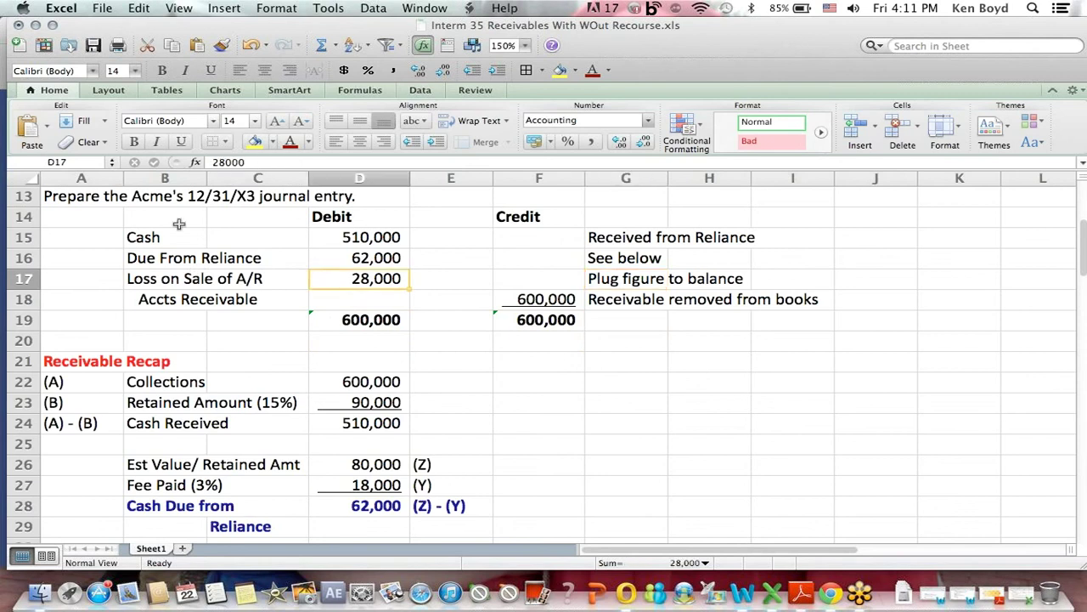
pyautogui.moveTo(128, 279); pyautogui.dragTo(462, 280)
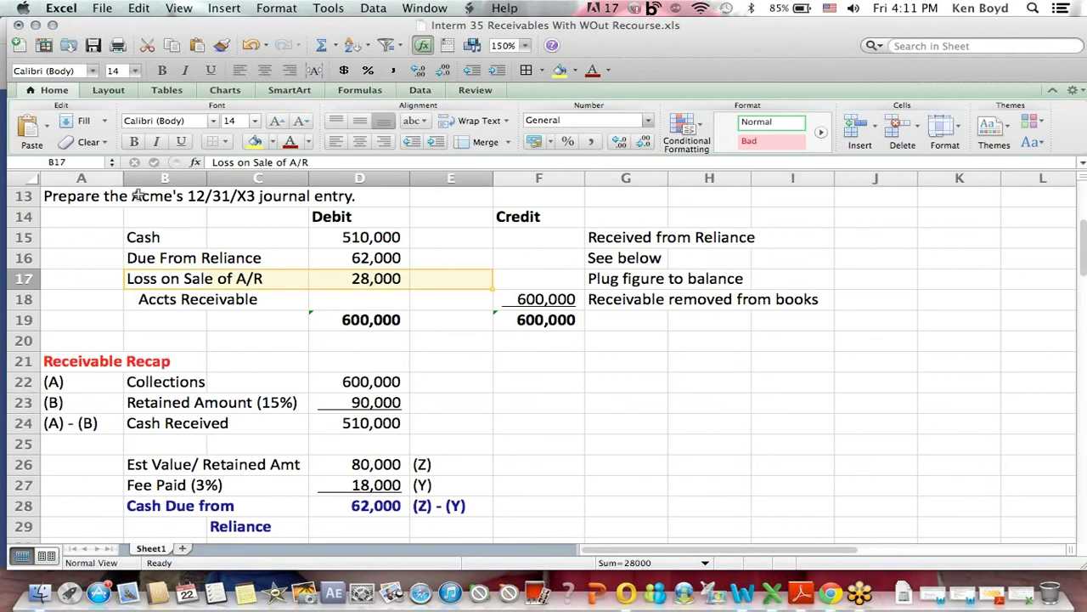
pyautogui.click(137, 196)
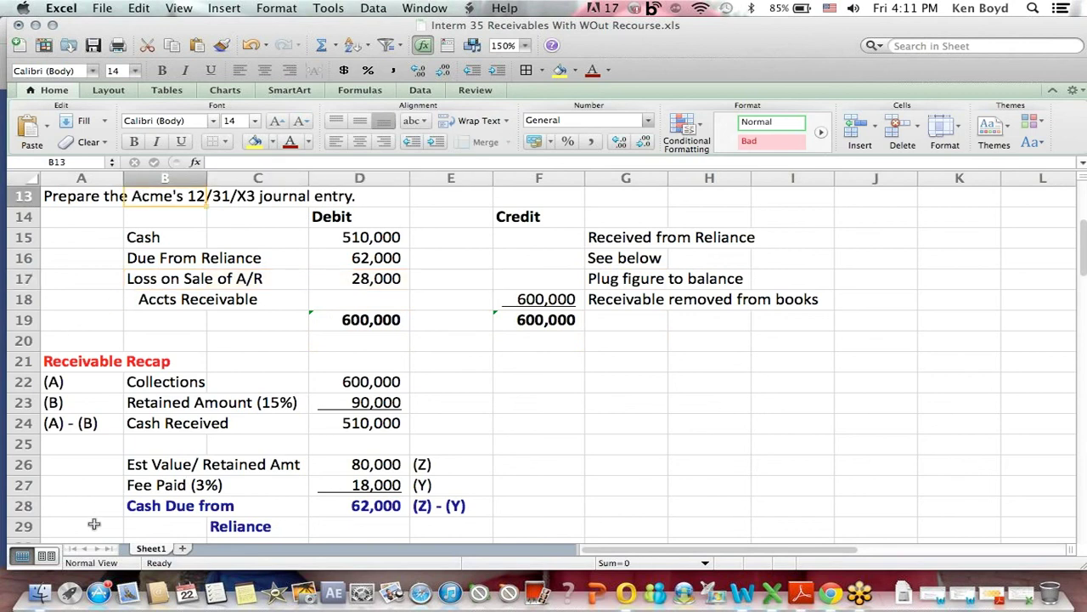
pyautogui.scroll(-10, 93, 524)
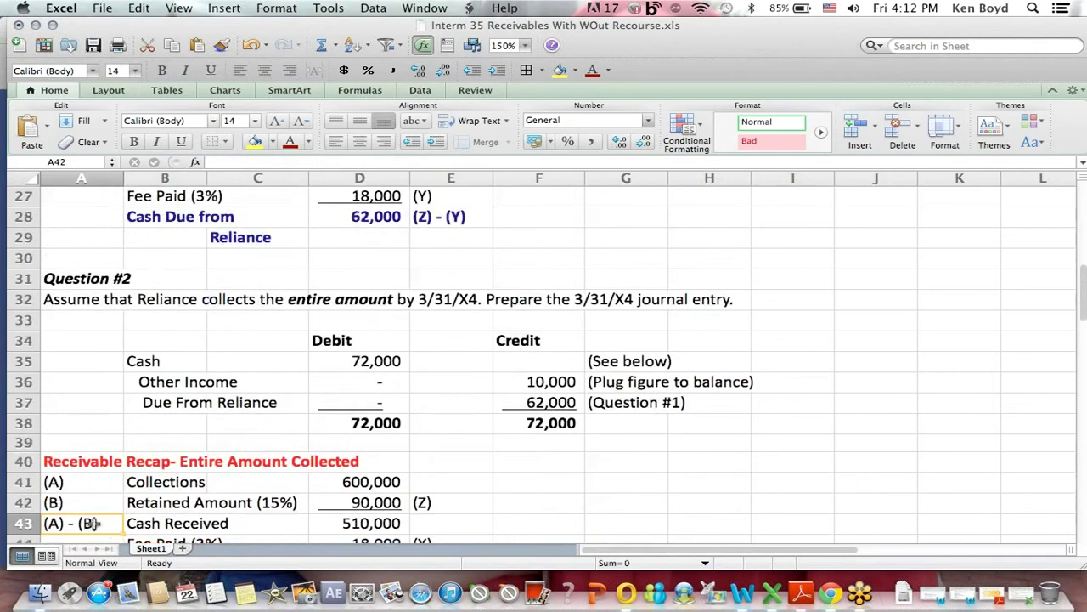
# Scroll to Question #2 and review its assumption text, Cash line and Debit column
pyautogui.scroll(-3, 92, 524)
pyautogui.click(91, 524)
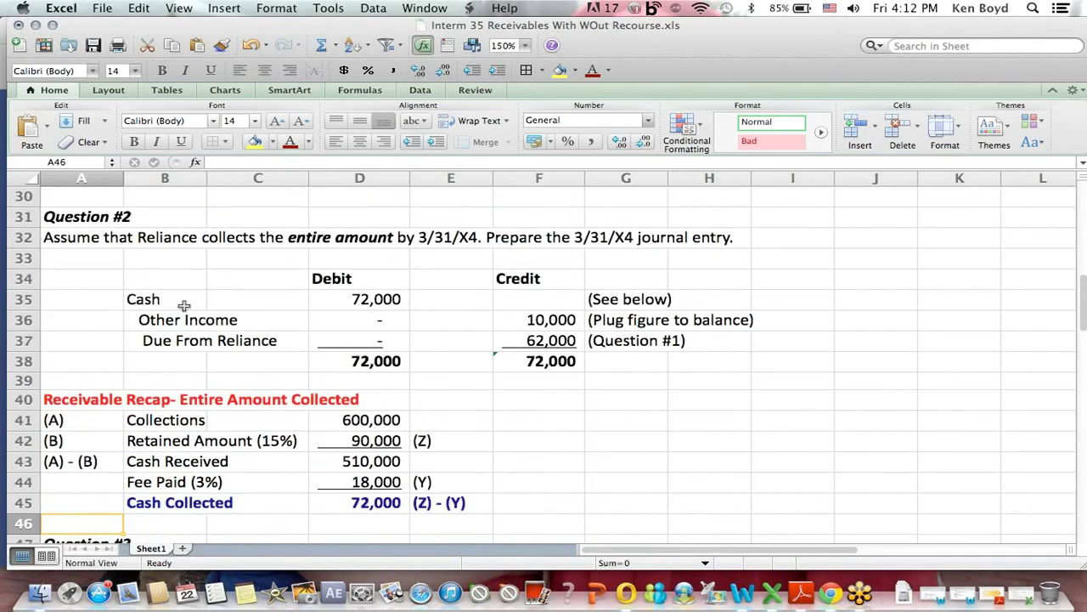
pyautogui.moveTo(169, 236); pyautogui.dragTo(395, 239)
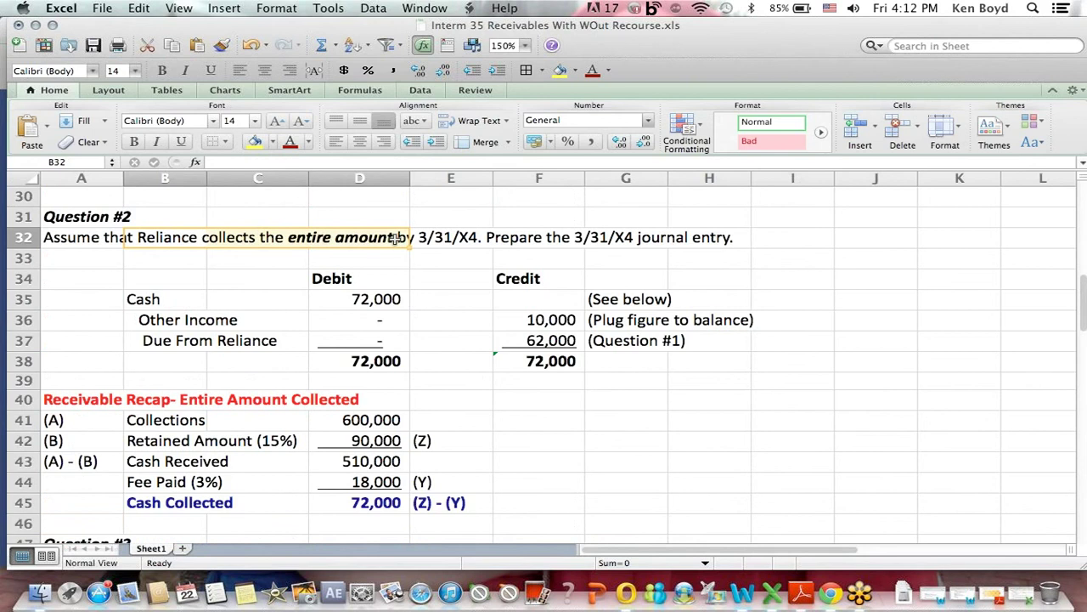
pyautogui.click(593, 451)
pyautogui.press('Down')
pyautogui.press('Down')
pyautogui.press('Down')
pyautogui.press('Down')
pyautogui.press('Down')
pyautogui.press('Down')
pyautogui.press('Down')
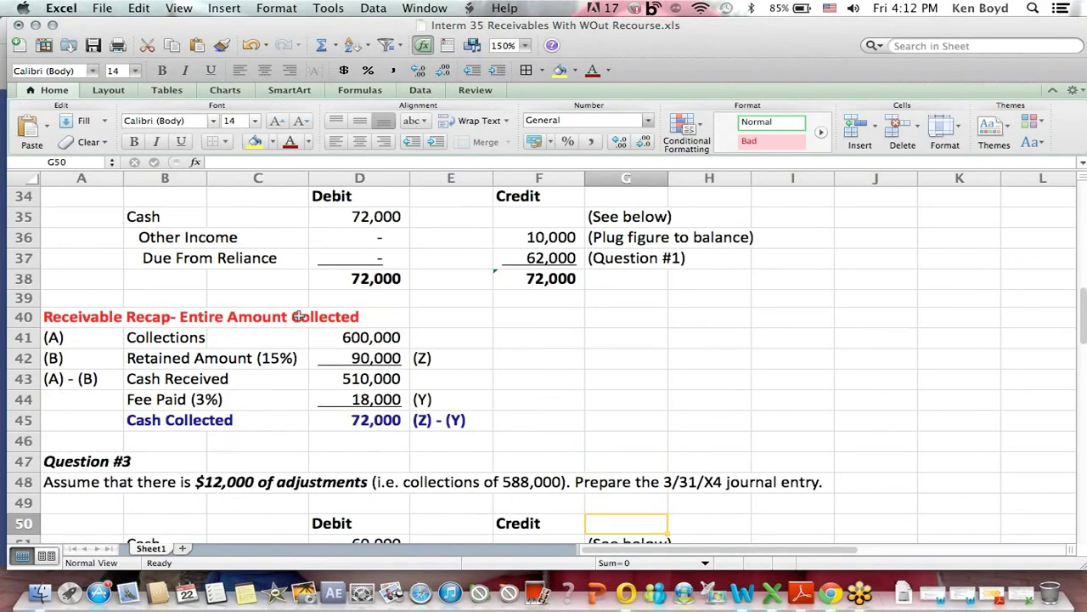
pyautogui.click(160, 219)
pyautogui.click(333, 202)
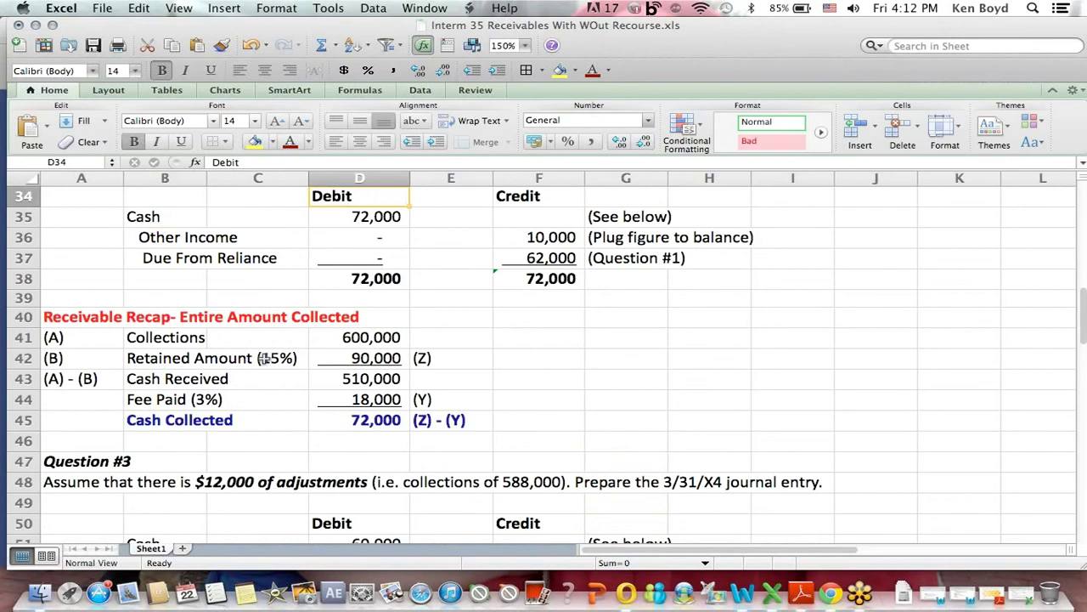
pyautogui.click(348, 419)
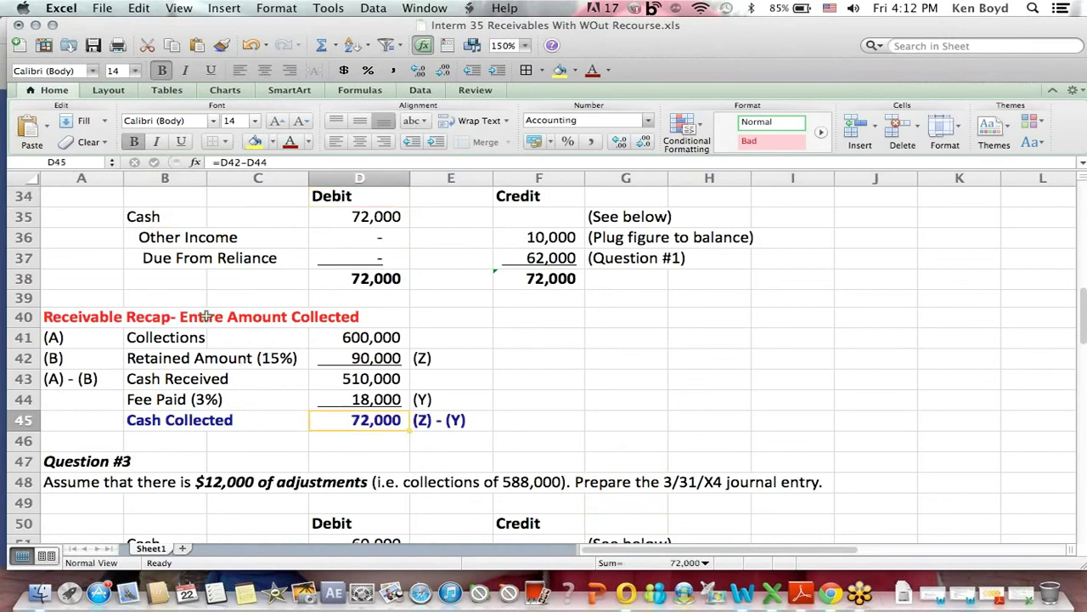
pyautogui.moveTo(188, 331); pyautogui.dragTo(526, 413)
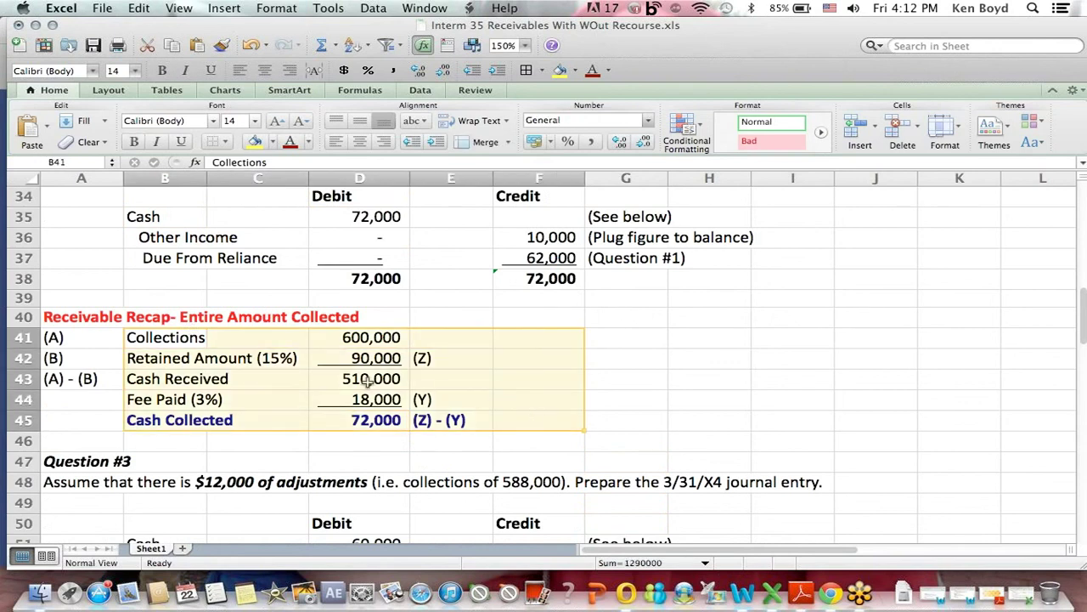
pyautogui.click(343, 415)
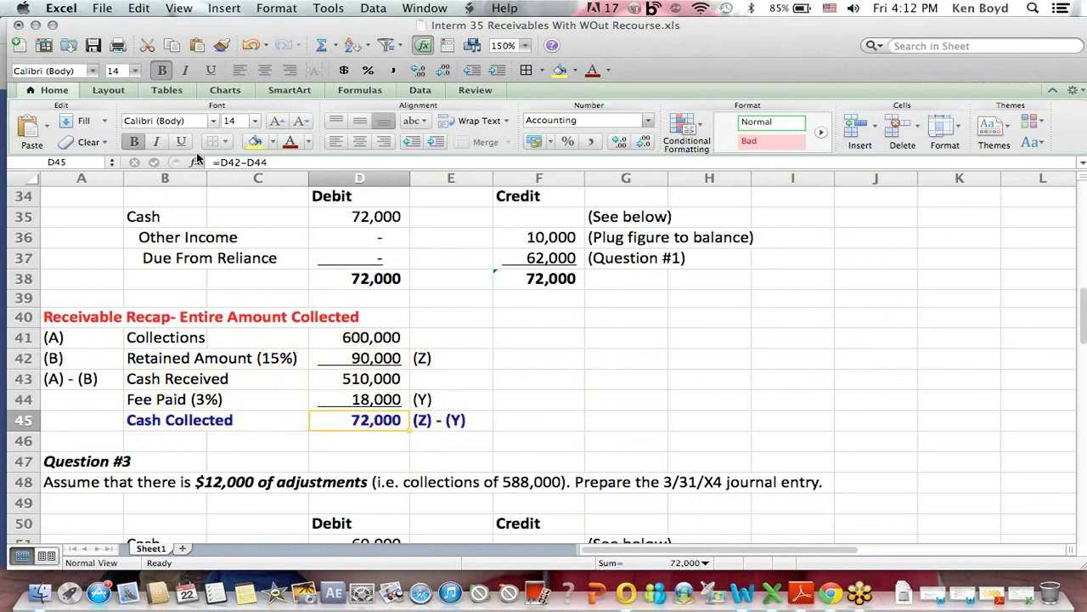
pyautogui.click(240, 162)
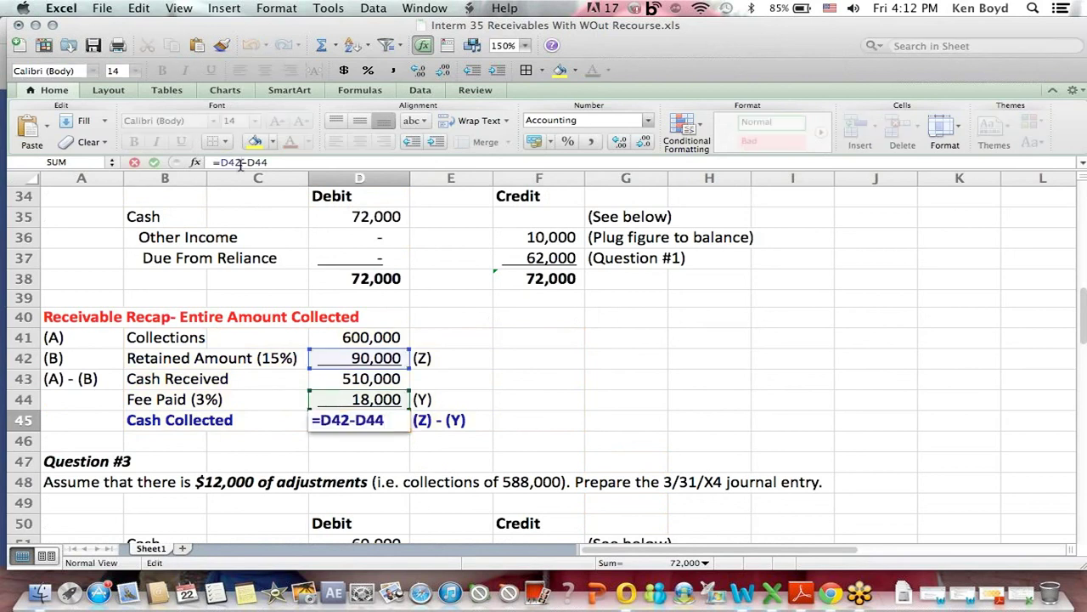
pyautogui.press('Return')
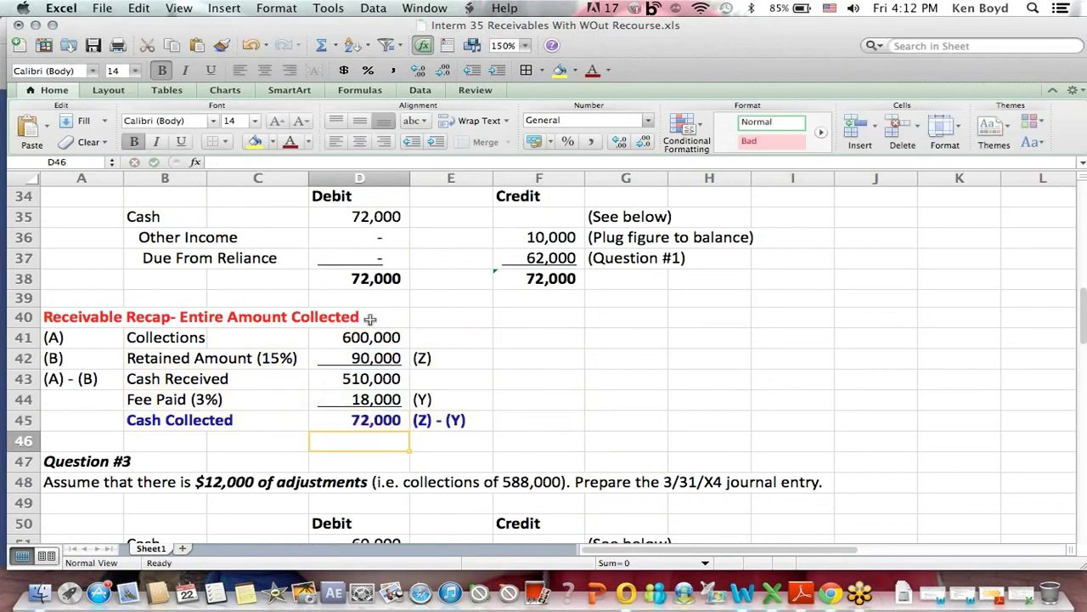
pyautogui.click(391, 420)
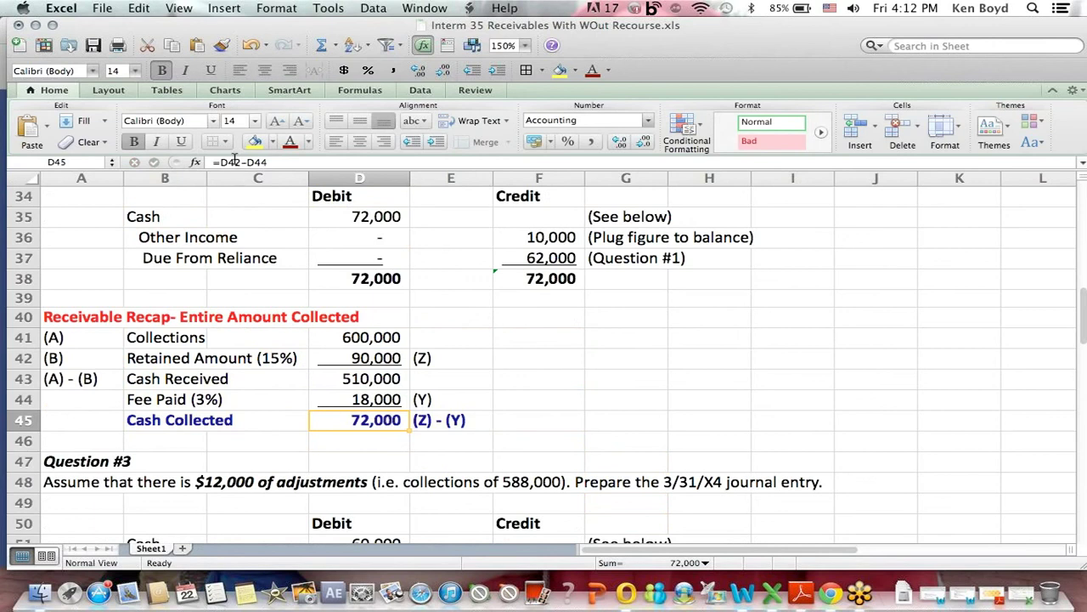
pyautogui.click(234, 162)
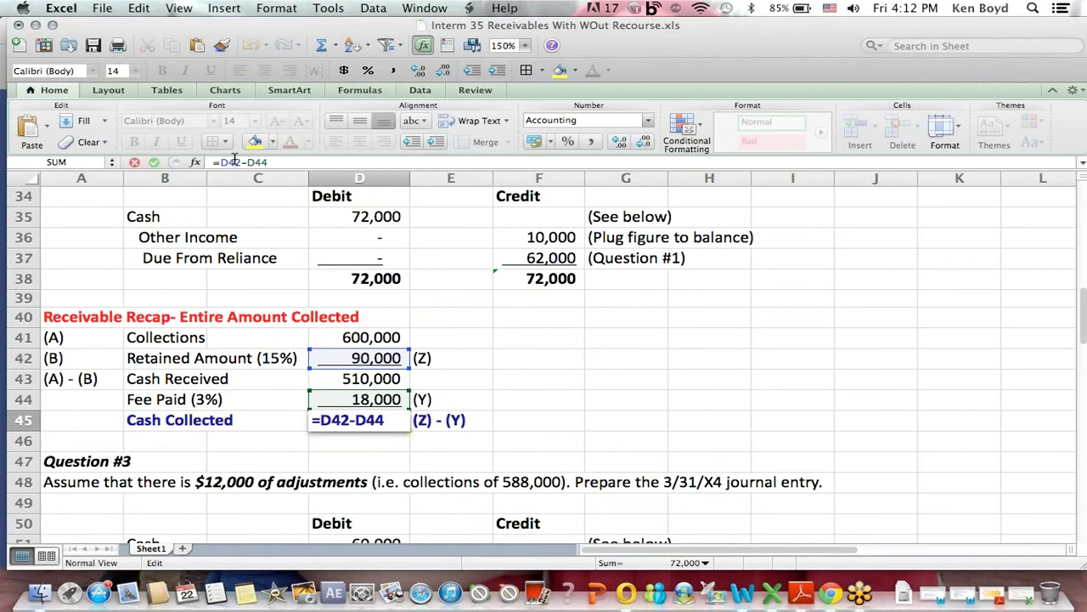
pyautogui.press('Return')
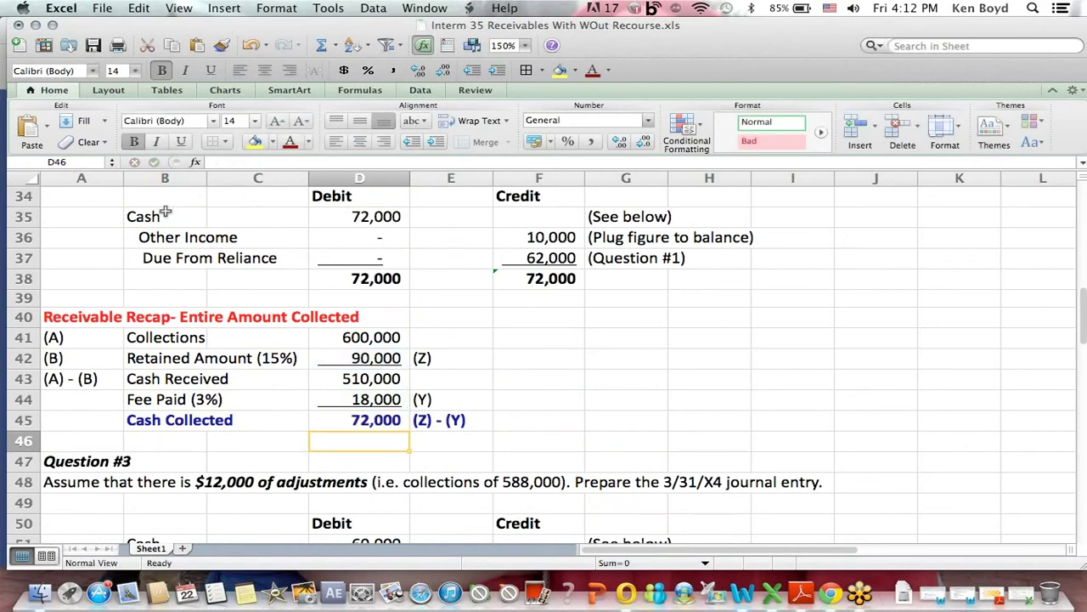
pyautogui.moveTo(164, 215); pyautogui.dragTo(384, 217)
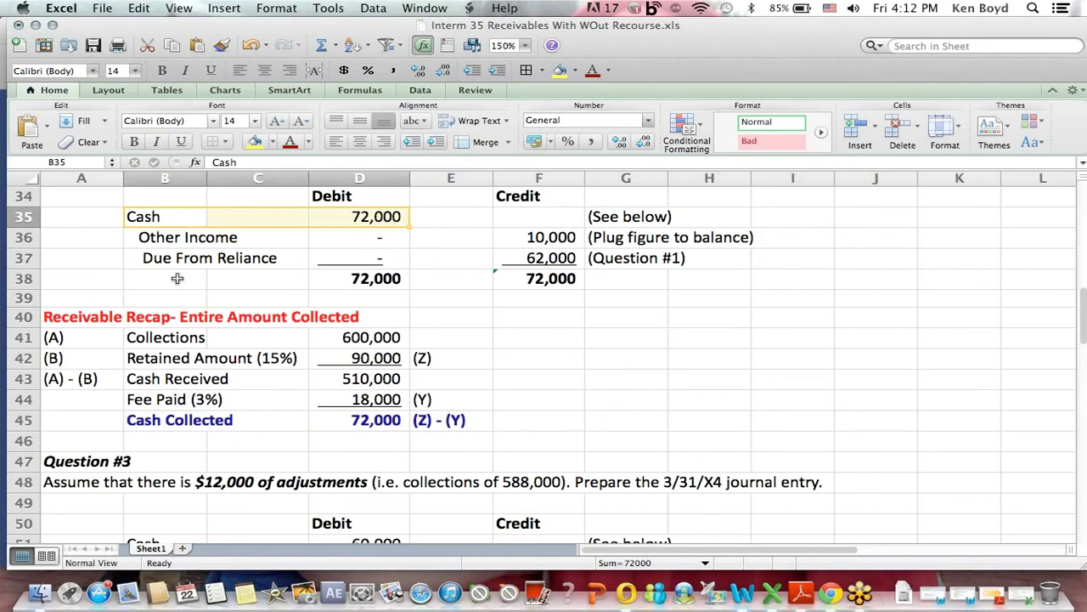
pyautogui.moveTo(176, 264); pyautogui.dragTo(626, 260)
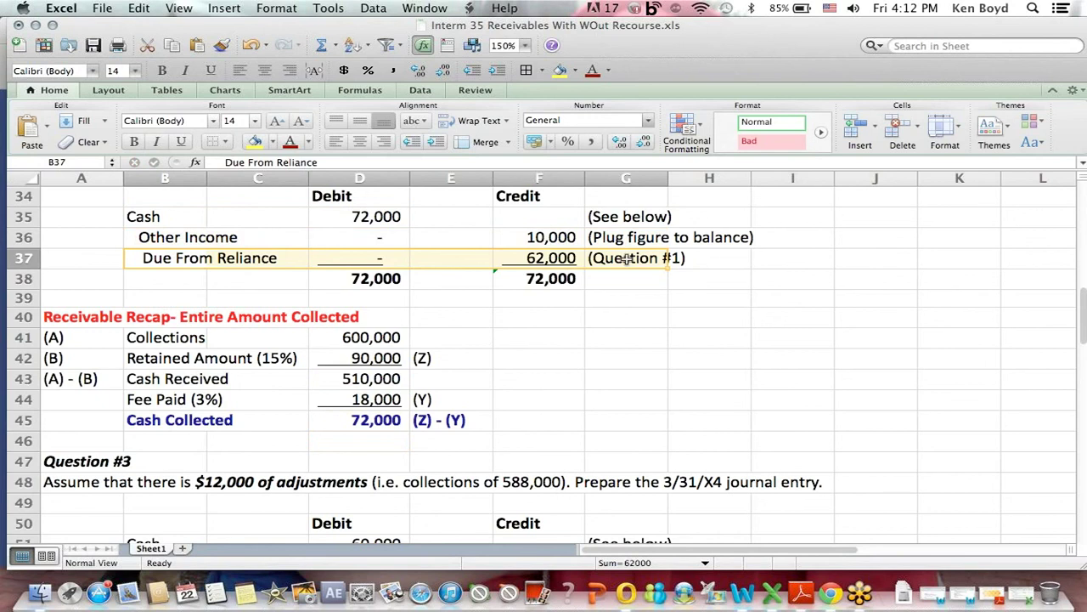
pyautogui.press('Up')
pyautogui.press('Up')
pyautogui.press('Up')
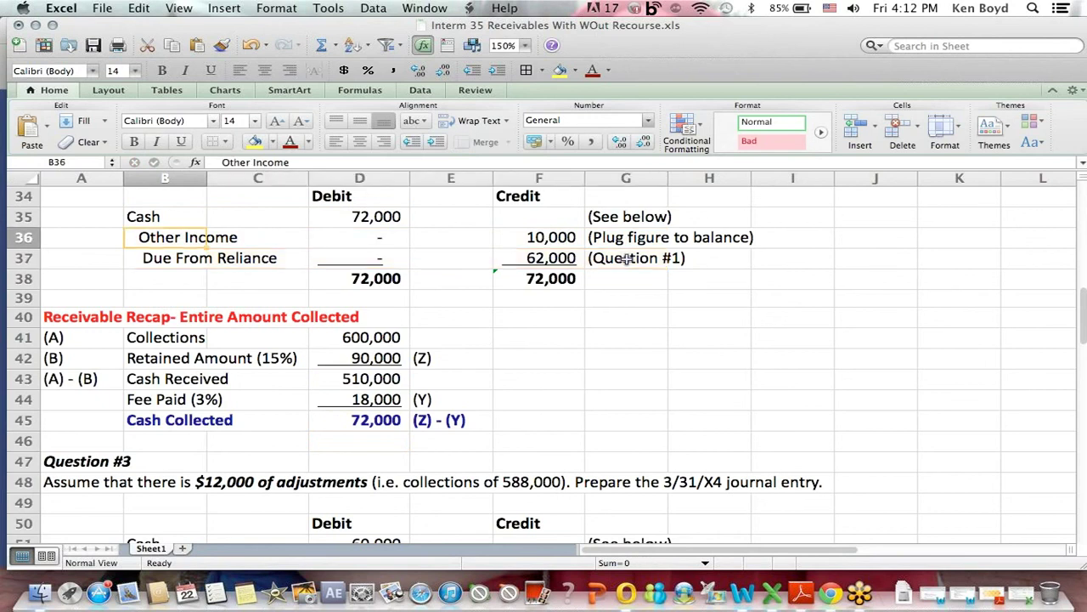
pyautogui.press('Up')
pyautogui.press('Up')
pyautogui.press('Up')
pyautogui.press('Up')
pyautogui.press('Up')
pyautogui.press('Up')
pyautogui.press('Up')
pyautogui.press('Up')
pyautogui.press('Up')
pyautogui.press('Up')
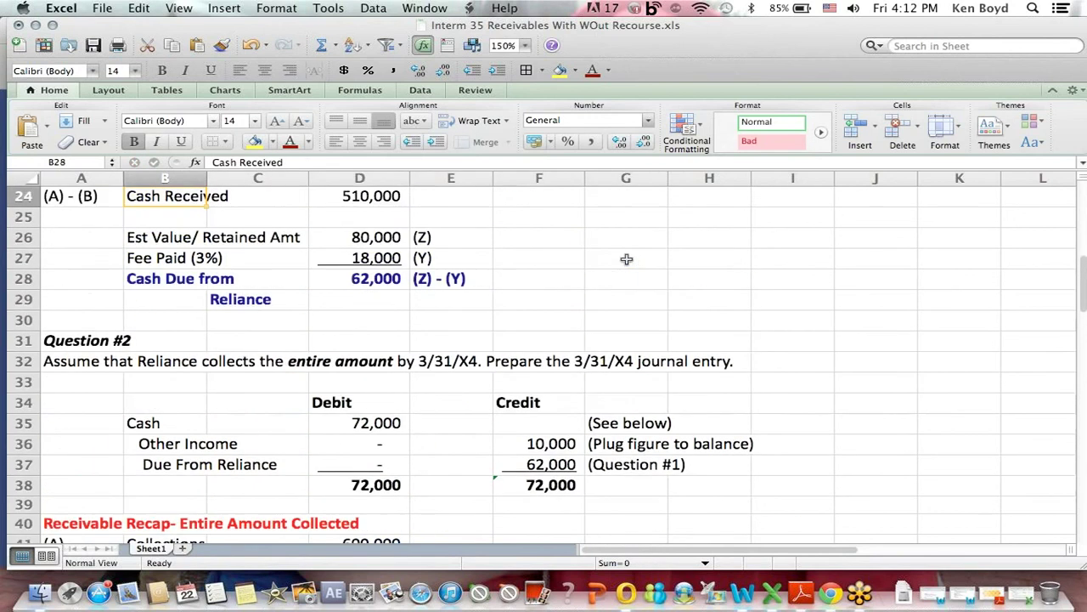
pyautogui.moveTo(138, 239); pyautogui.dragTo(413, 239)
pyautogui.click(350, 254)
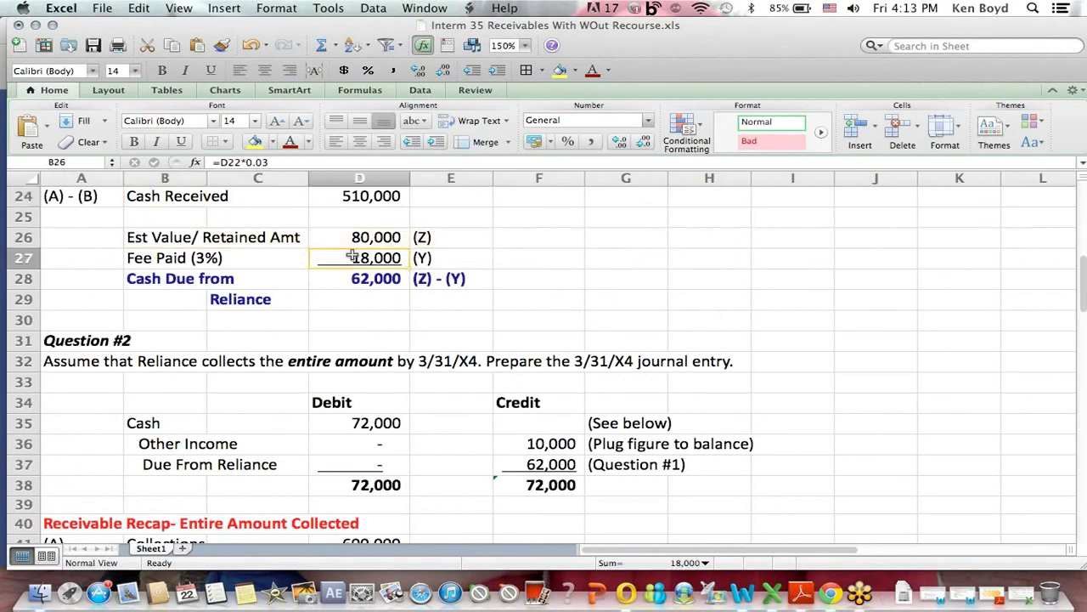
pyautogui.click(361, 280)
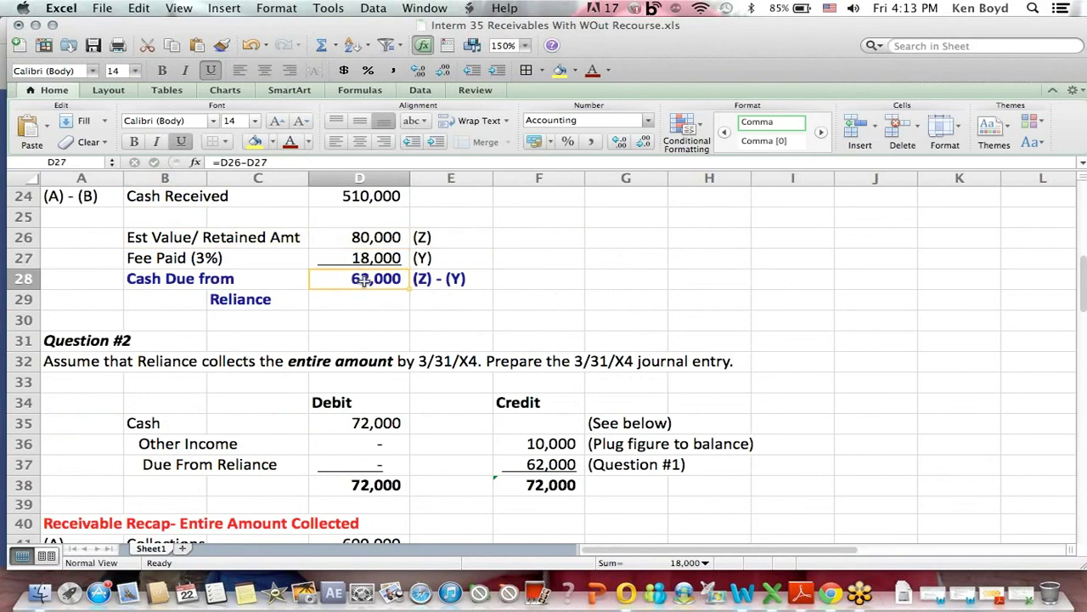
pyautogui.click(539, 464)
pyautogui.click(699, 505)
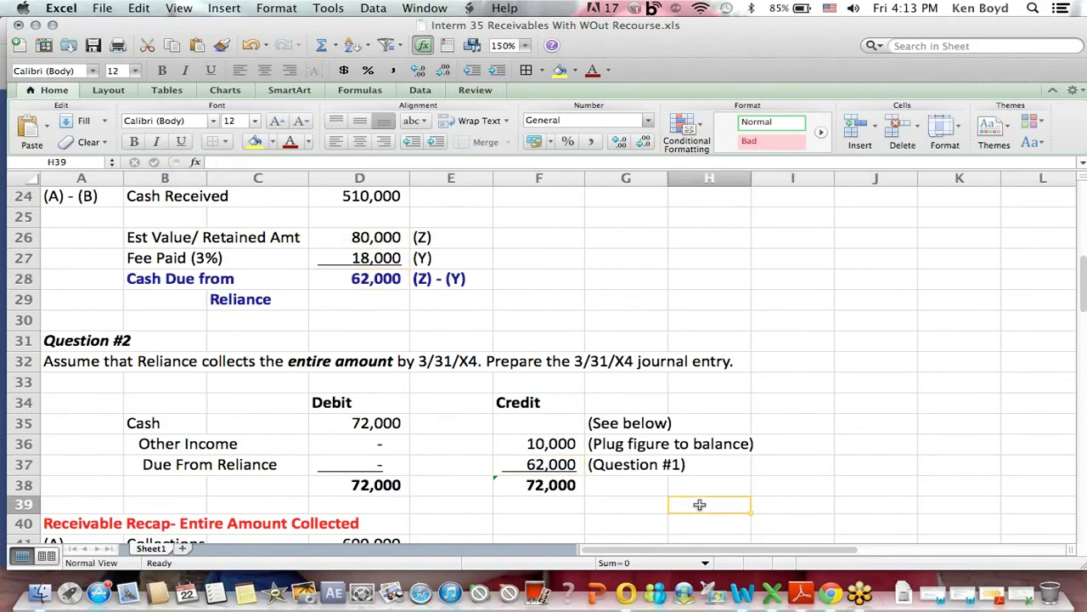
pyautogui.press('Down')
pyautogui.press('Down')
pyautogui.scroll(-4, 699, 505)
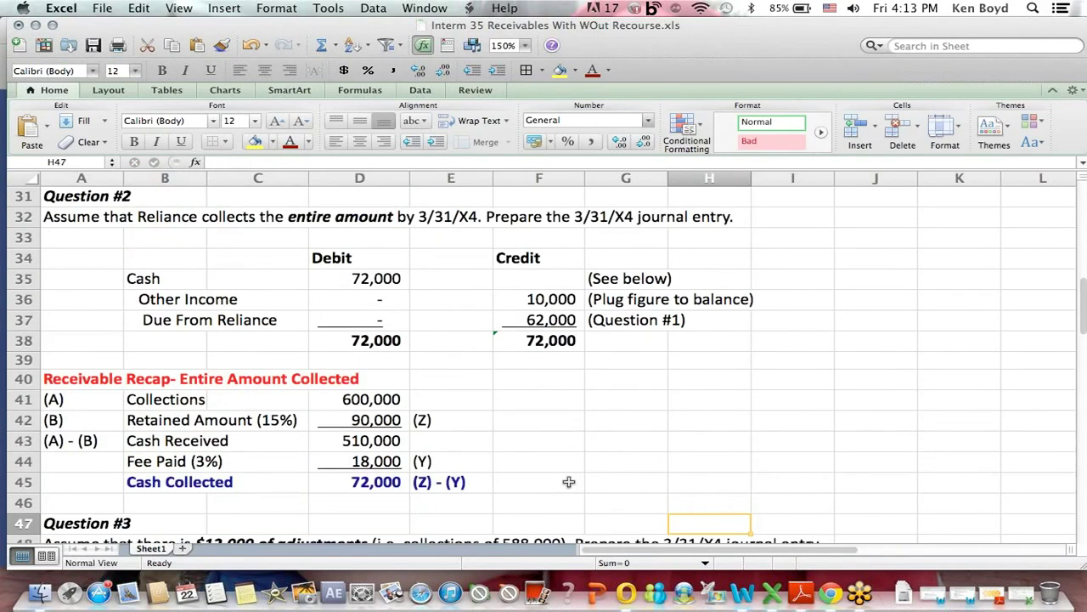
pyautogui.click(384, 412)
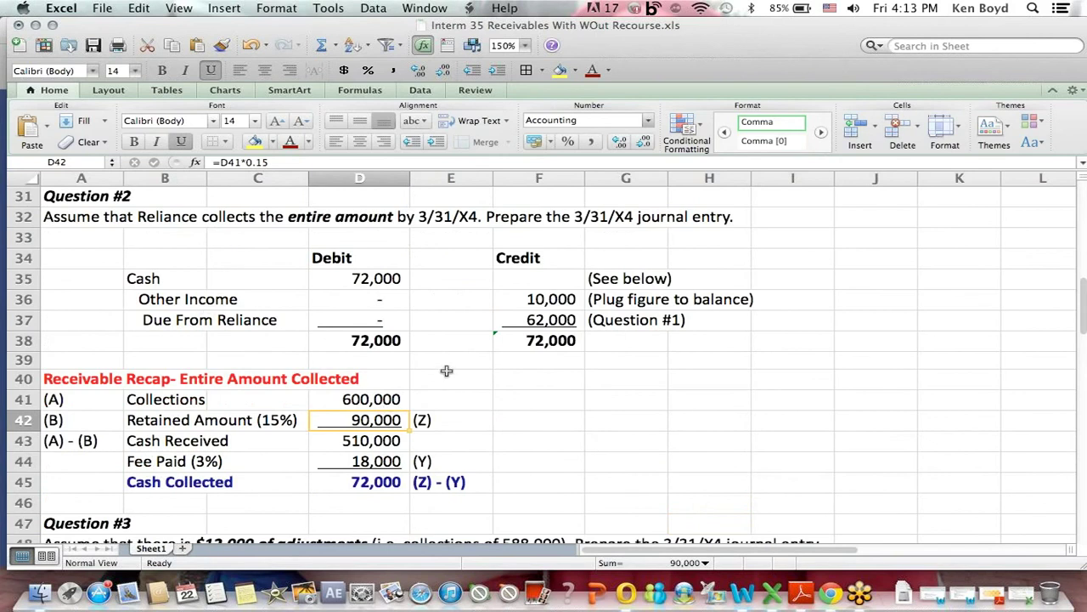
pyautogui.moveTo(168, 323); pyautogui.dragTo(707, 320)
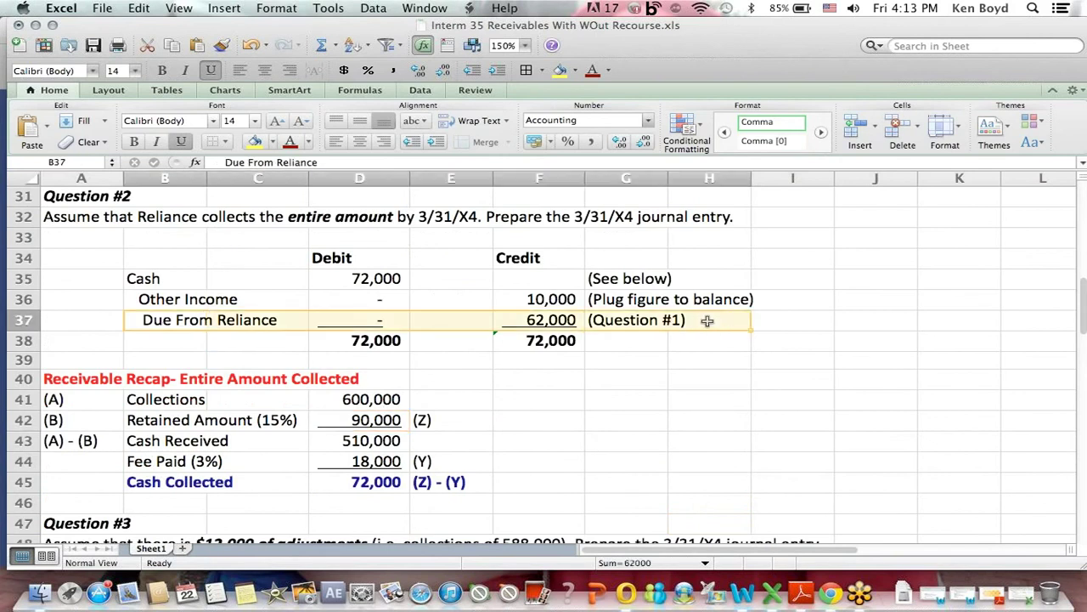
pyautogui.moveTo(102, 278); pyautogui.dragTo(411, 278)
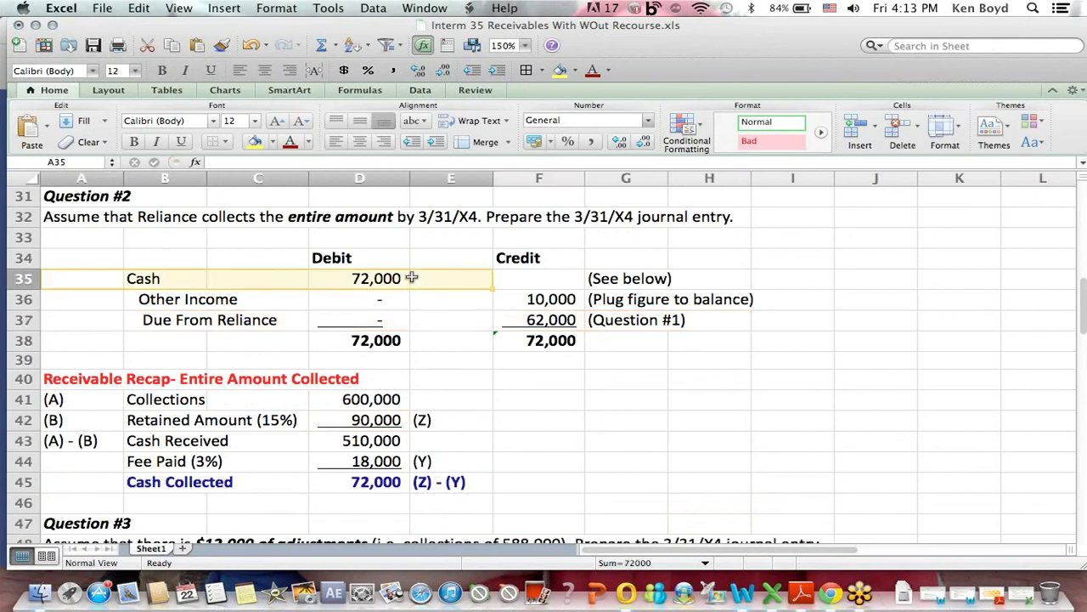
pyautogui.click(501, 298)
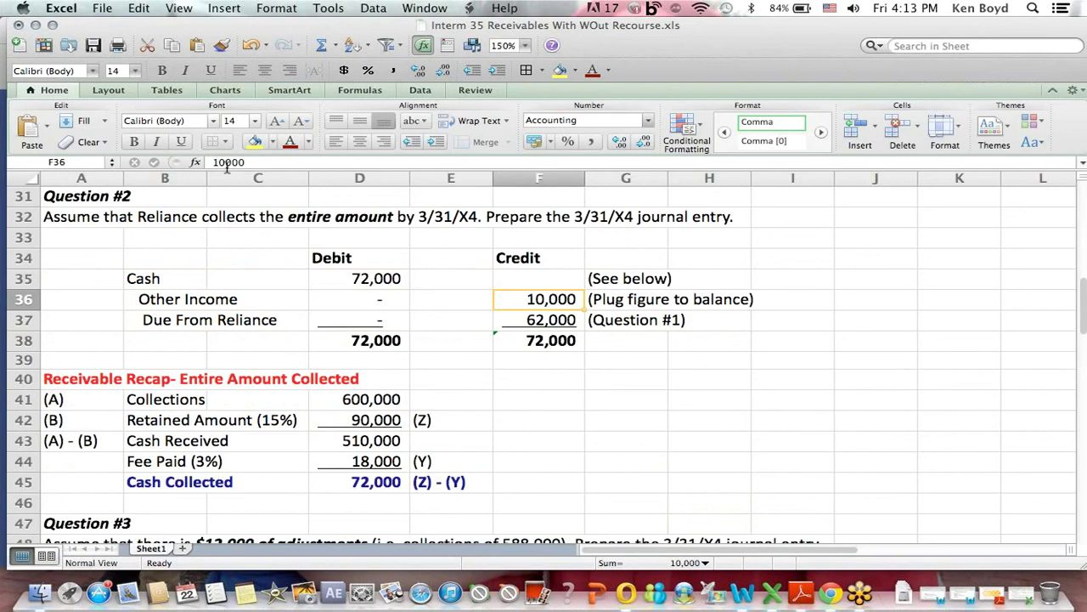
pyautogui.click(538, 259)
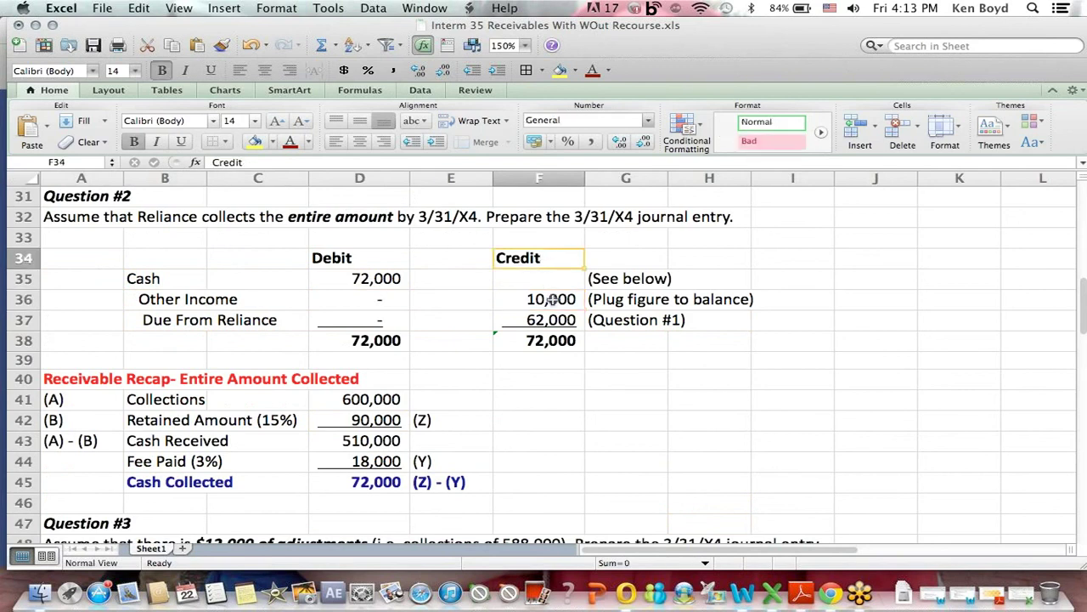
pyautogui.press('Down')
pyautogui.press('Down')
pyautogui.click(148, 304)
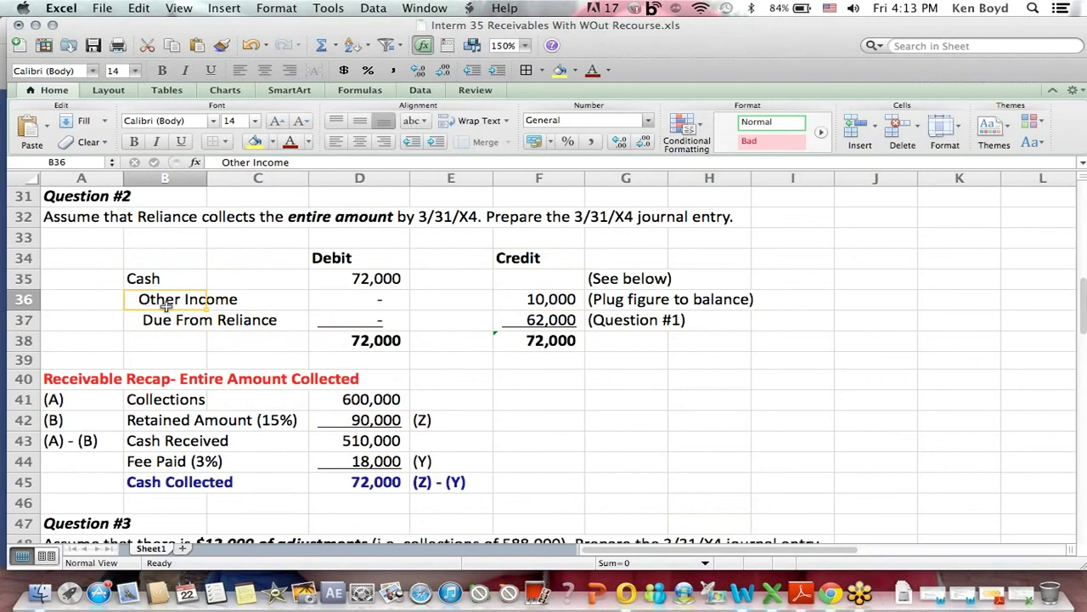
pyautogui.click(578, 444)
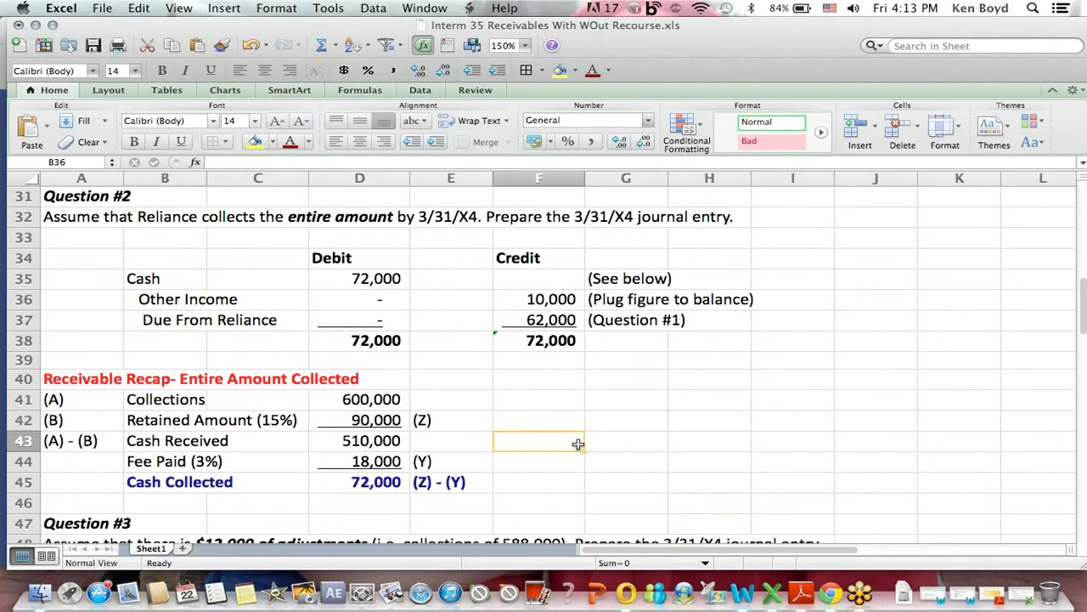
pyautogui.press('Down')
pyautogui.press('Down')
pyautogui.press('Down')
pyautogui.press('Down')
pyautogui.press('Down')
pyautogui.press('Down')
pyautogui.press('Down')
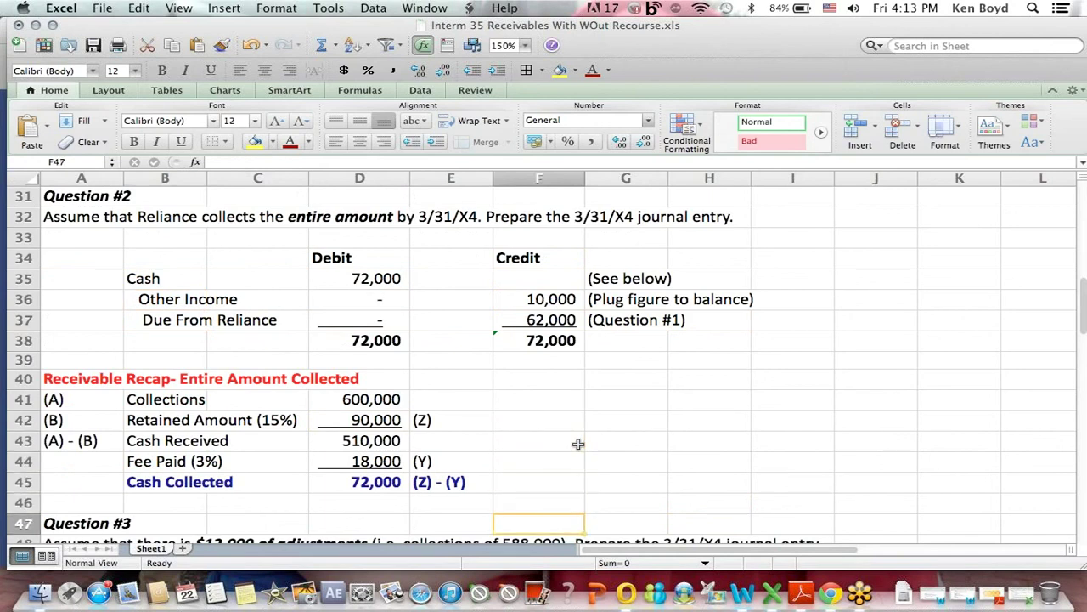
pyautogui.press('Down')
pyautogui.press('Down')
pyautogui.press('Down')
pyautogui.press('Down')
pyautogui.press('Down')
pyautogui.press('Down')
pyautogui.press('Down')
pyautogui.press('Down')
pyautogui.press('Down')
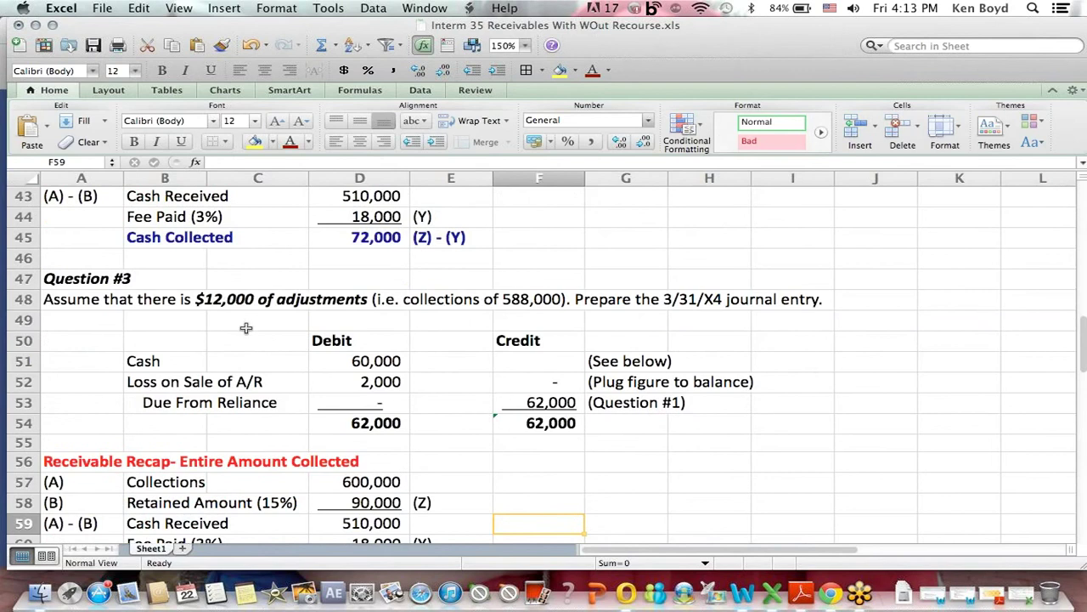
pyautogui.moveTo(217, 296); pyautogui.dragTo(316, 296)
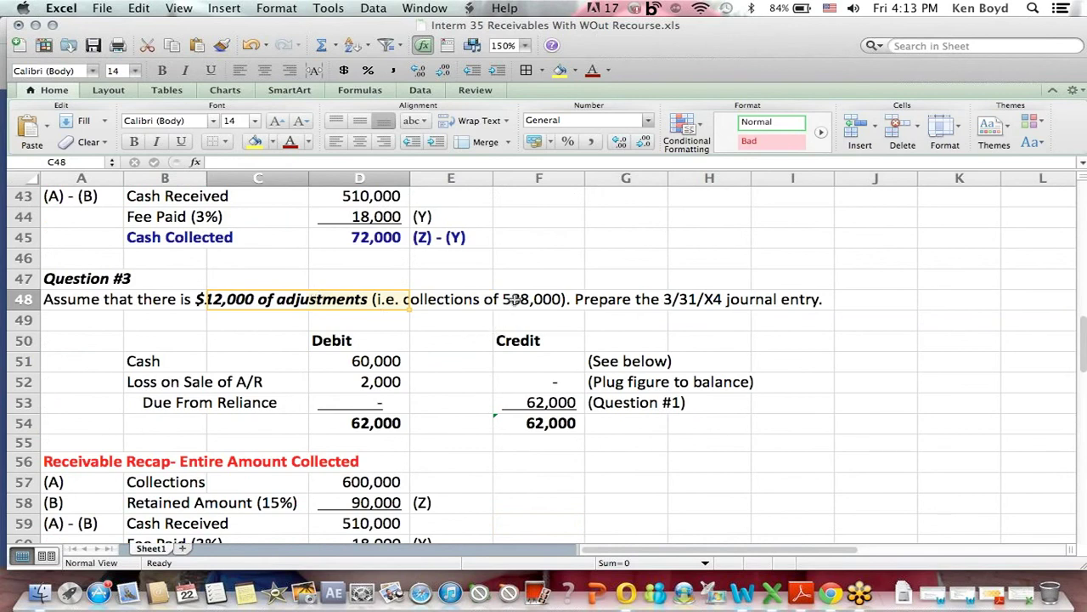
pyautogui.click(514, 299)
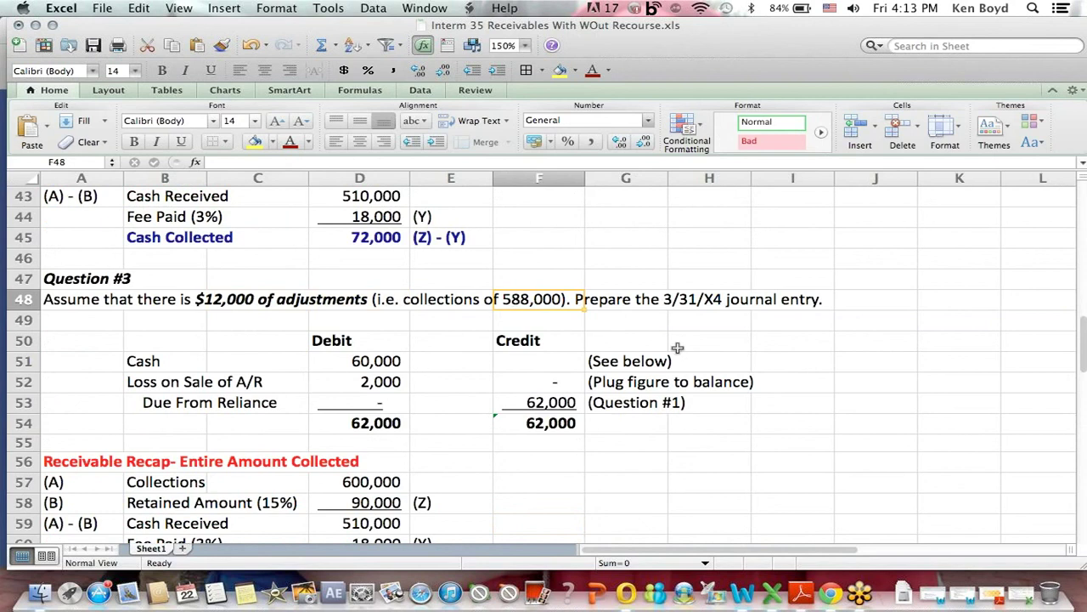
pyautogui.click(680, 296)
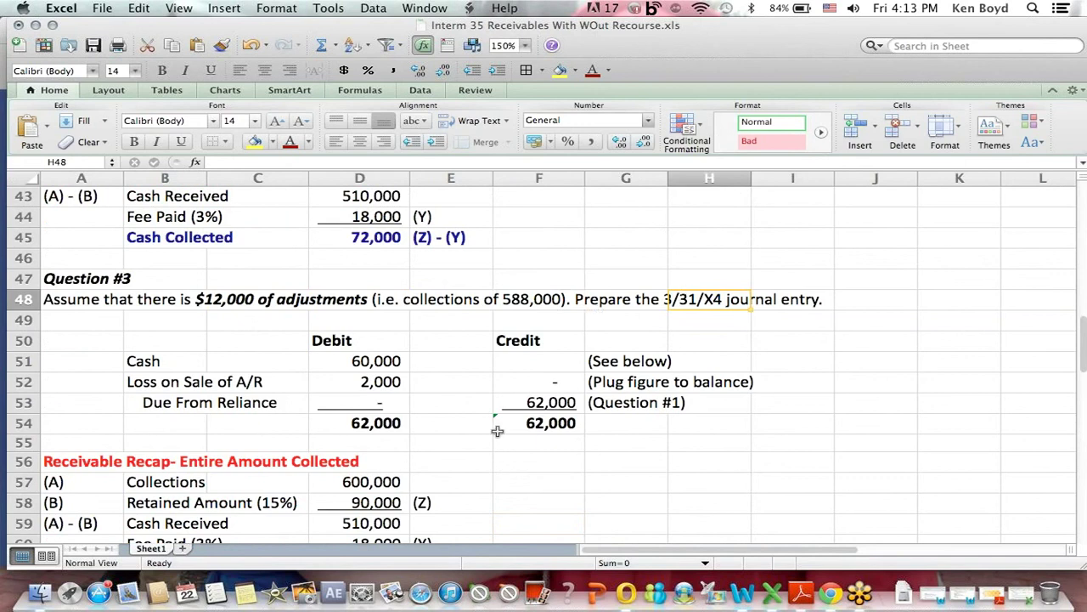
pyautogui.click(464, 481)
pyautogui.press('Down')
pyautogui.press('Down')
pyautogui.press('Down')
pyautogui.press('Down')
pyautogui.press('Down')
pyautogui.press('Down')
pyautogui.press('Down')
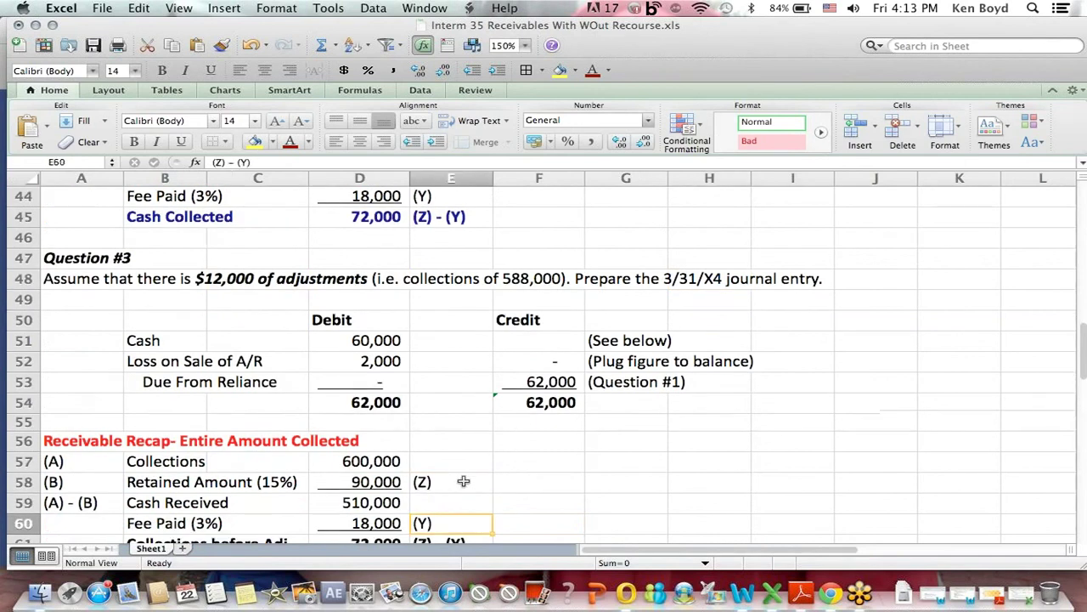
pyautogui.click(370, 501)
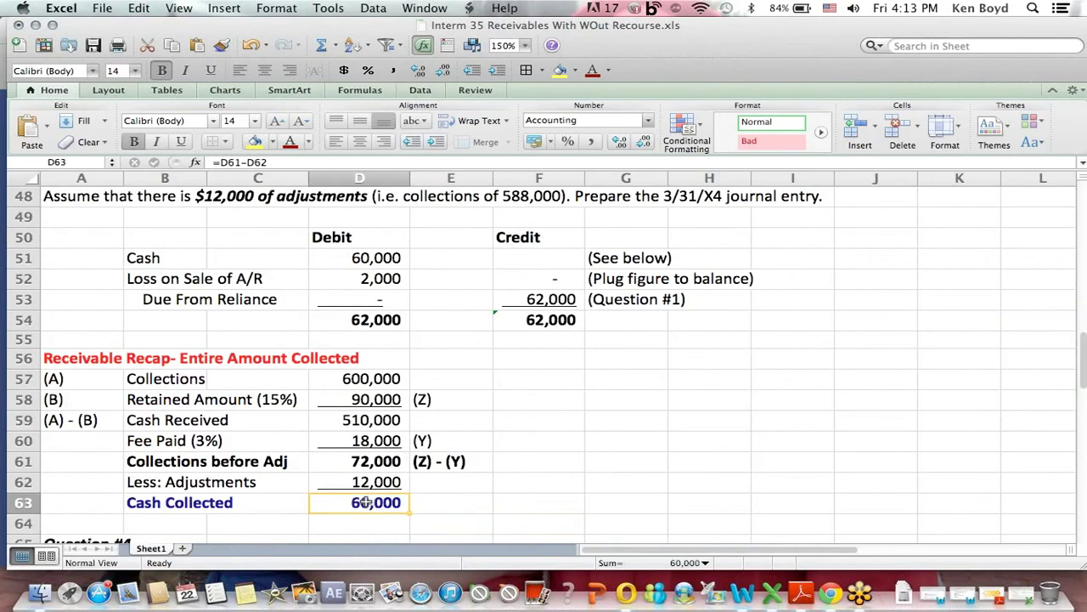
pyautogui.click(239, 162)
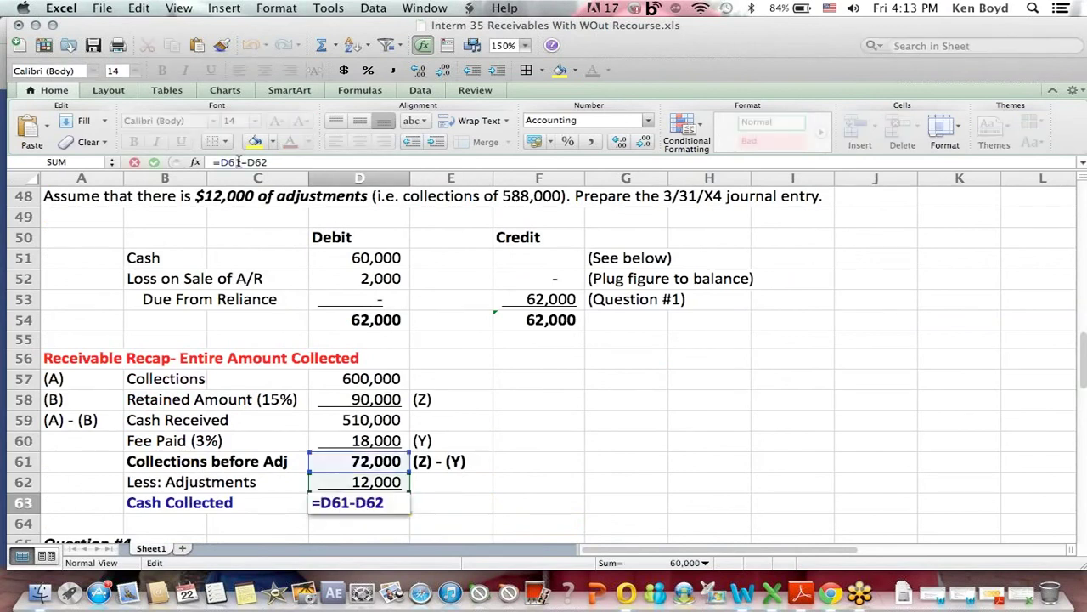
pyautogui.press('Return')
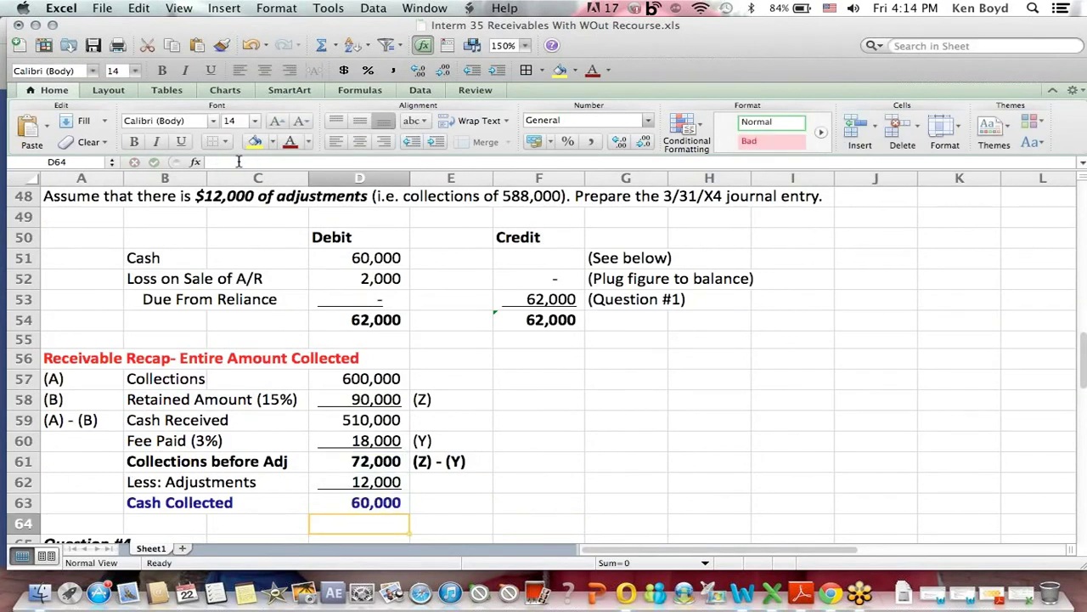
pyautogui.click(146, 462)
pyautogui.moveTo(147, 461); pyautogui.dragTo(377, 463)
pyautogui.click(376, 463)
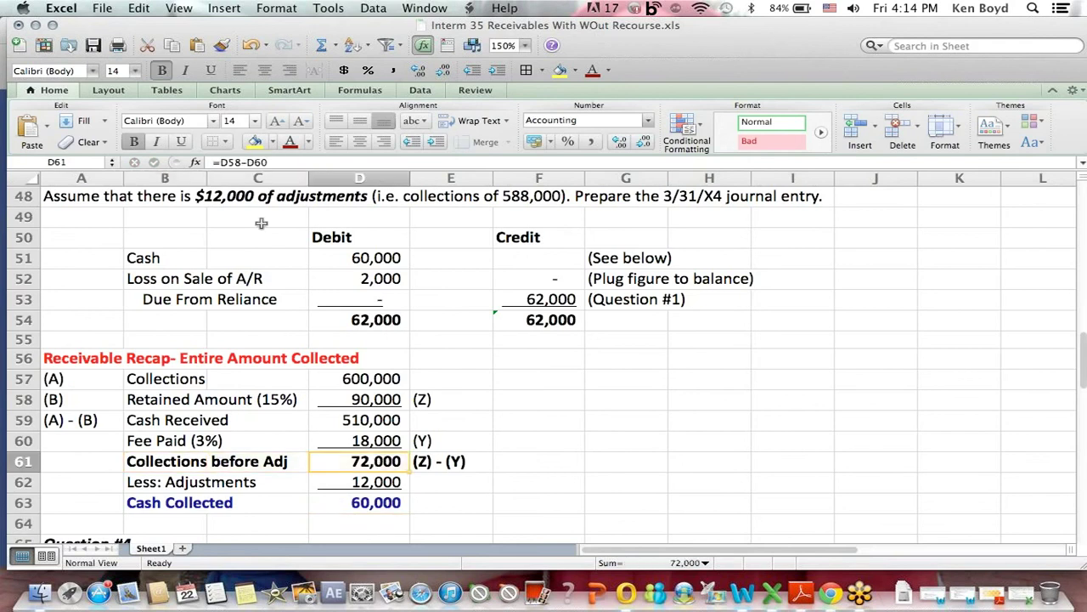
pyautogui.click(243, 162)
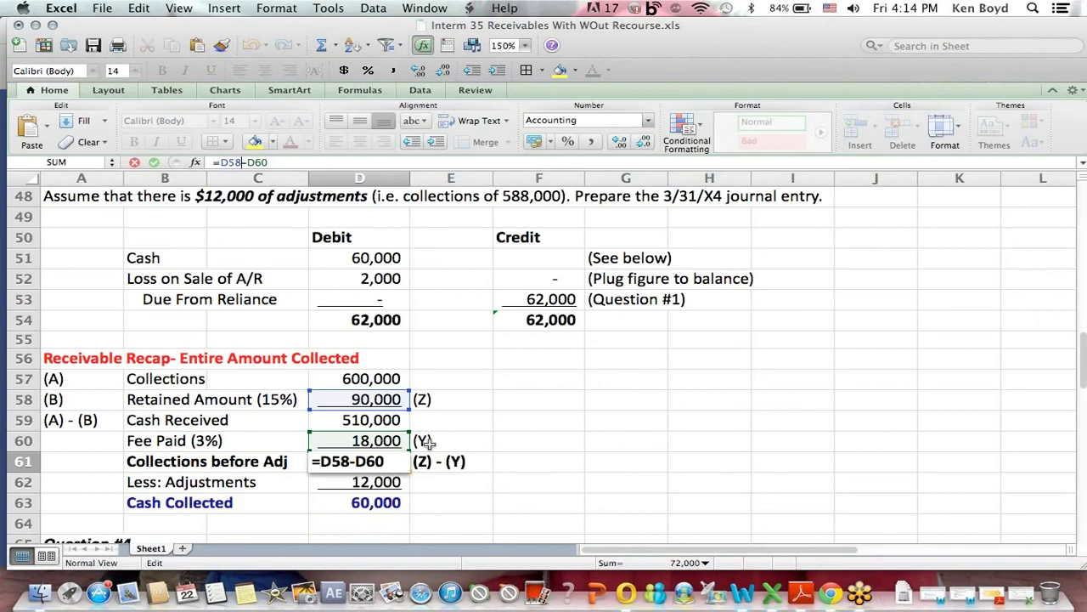
pyautogui.press('Return')
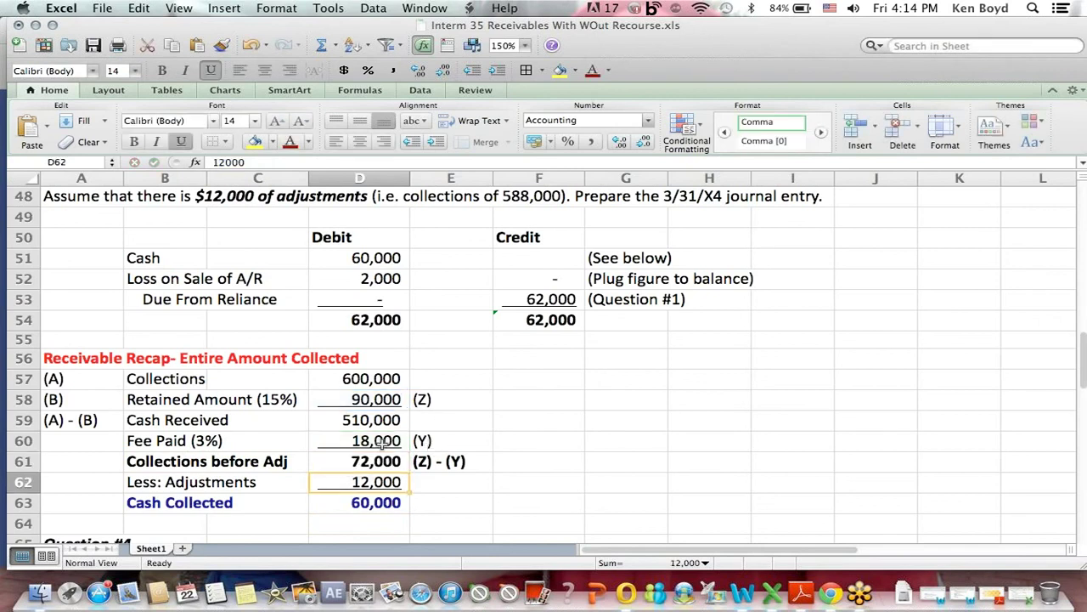
pyautogui.click(376, 446)
pyautogui.click(372, 477)
pyautogui.click(363, 501)
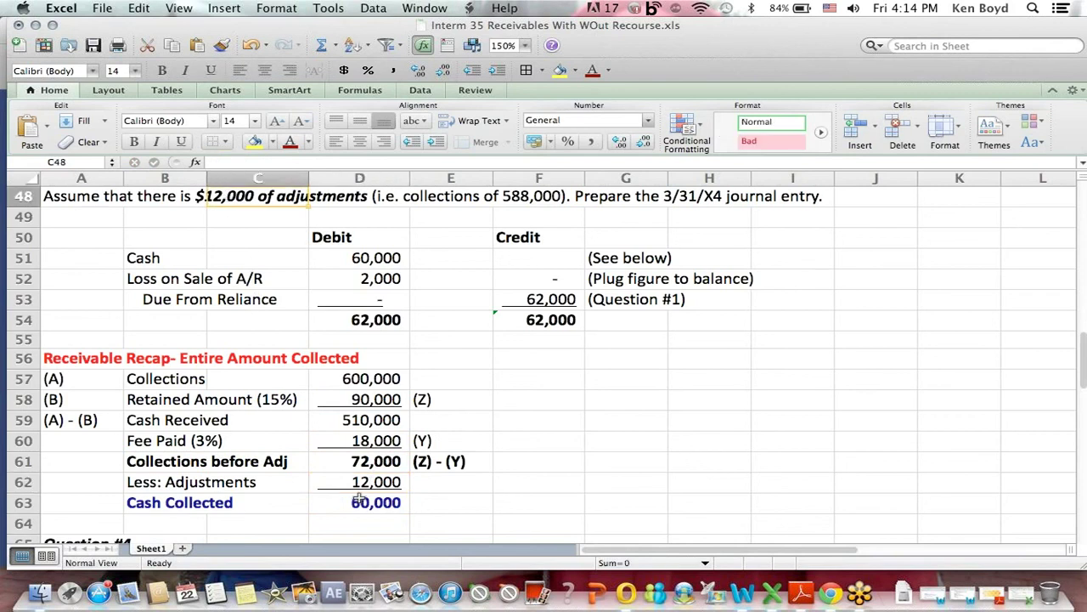
pyautogui.click(238, 161)
pyautogui.press('Return')
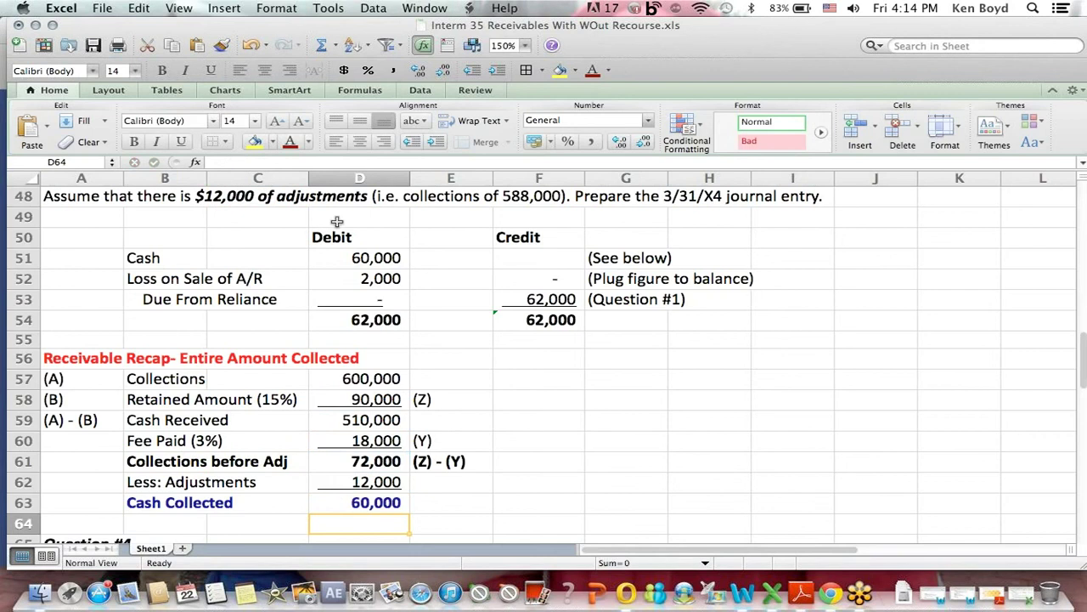
# Review the Cash, 62,000 Due From Reliance and Loss on Sale lines, then move to Question #4
pyautogui.moveTo(379, 259); pyautogui.dragTo(63, 253)
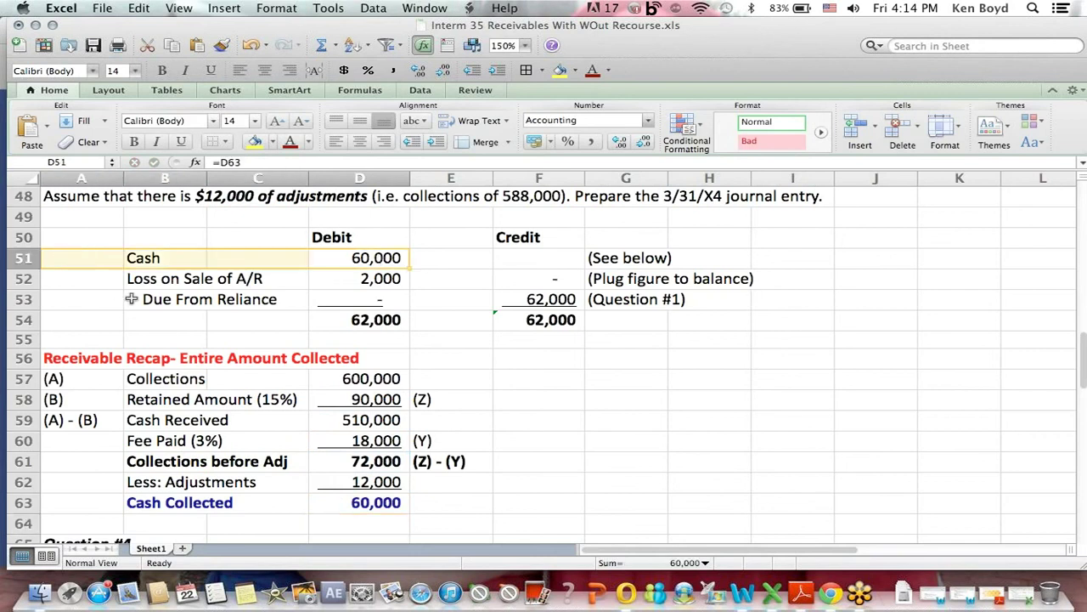
pyautogui.moveTo(150, 299); pyautogui.dragTo(720, 284)
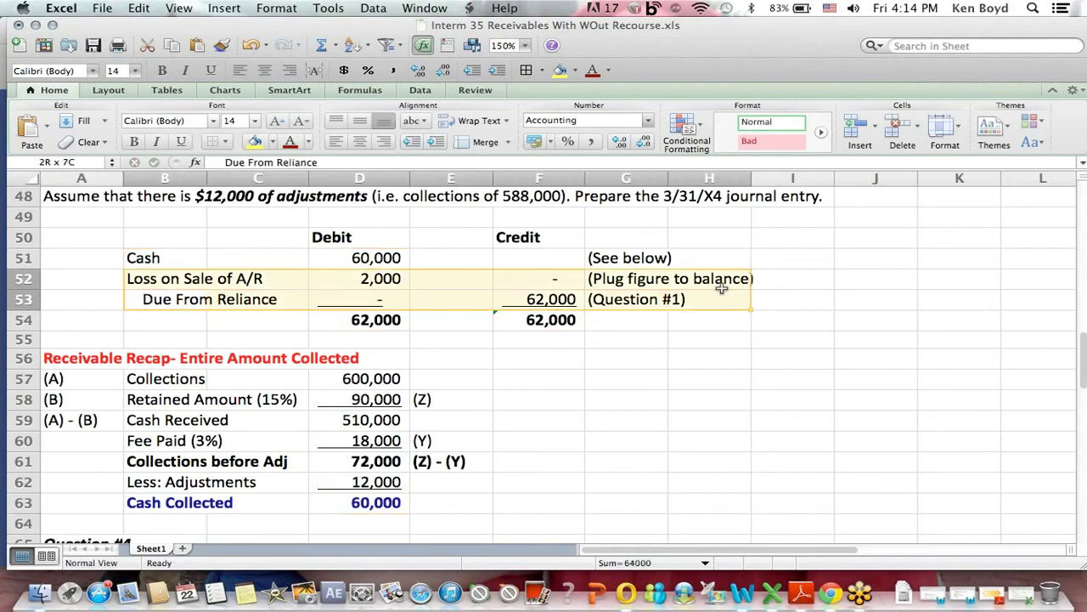
pyautogui.click(720, 281)
pyautogui.click(571, 300)
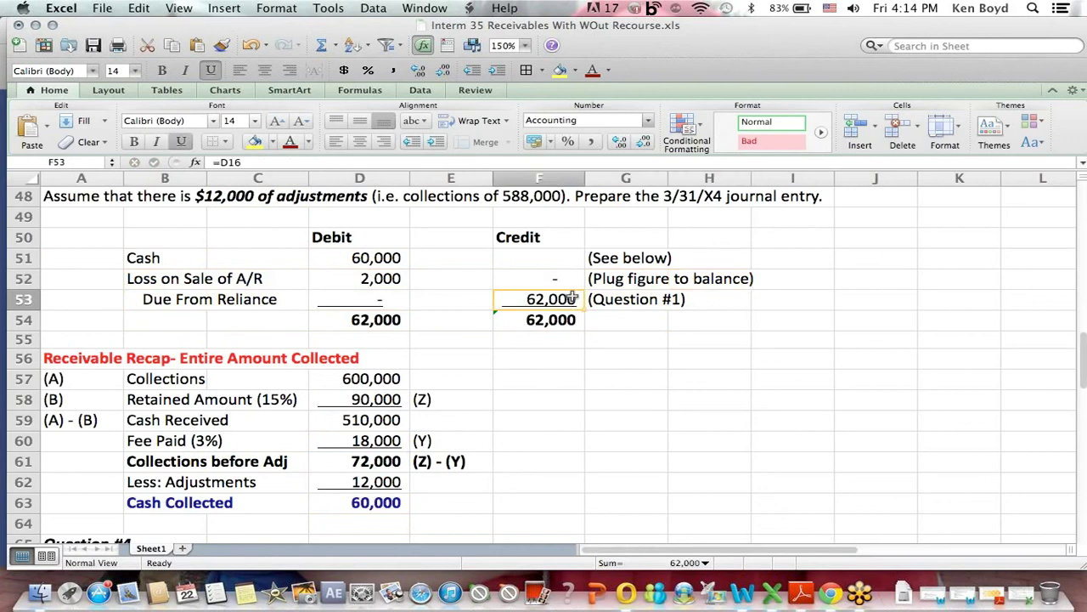
pyautogui.click(177, 293)
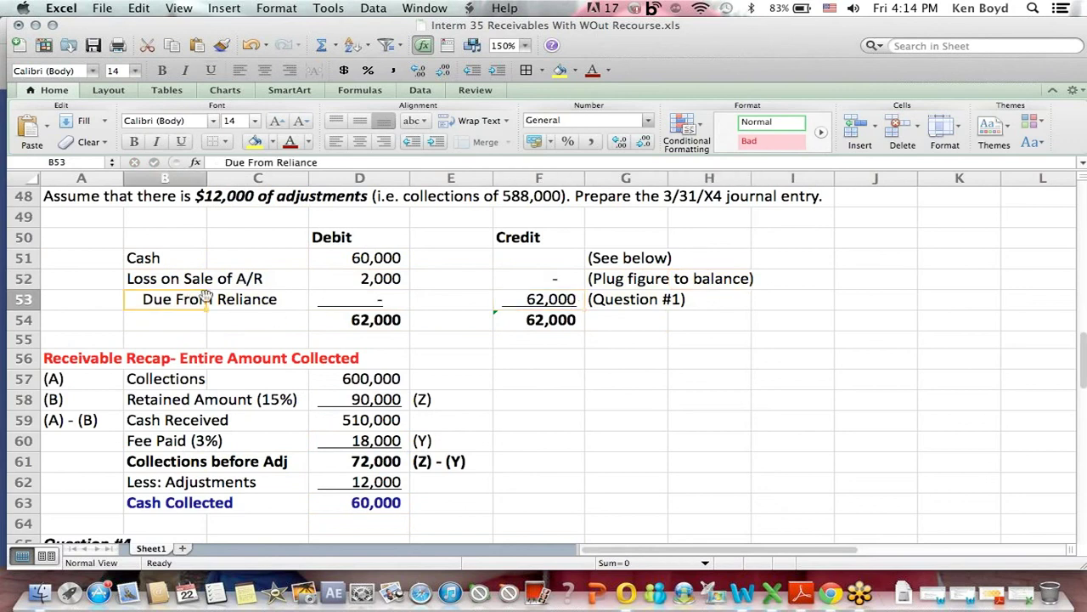
pyautogui.click(547, 304)
pyautogui.click(534, 234)
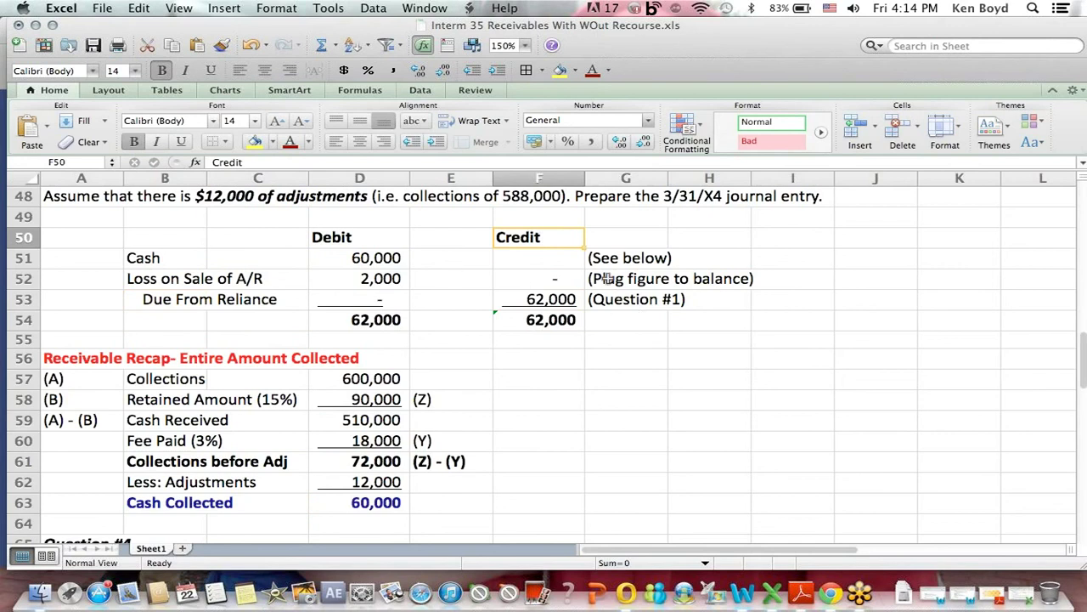
pyautogui.moveTo(610, 280); pyautogui.dragTo(765, 280)
pyautogui.moveTo(400, 278); pyautogui.dragTo(97, 276)
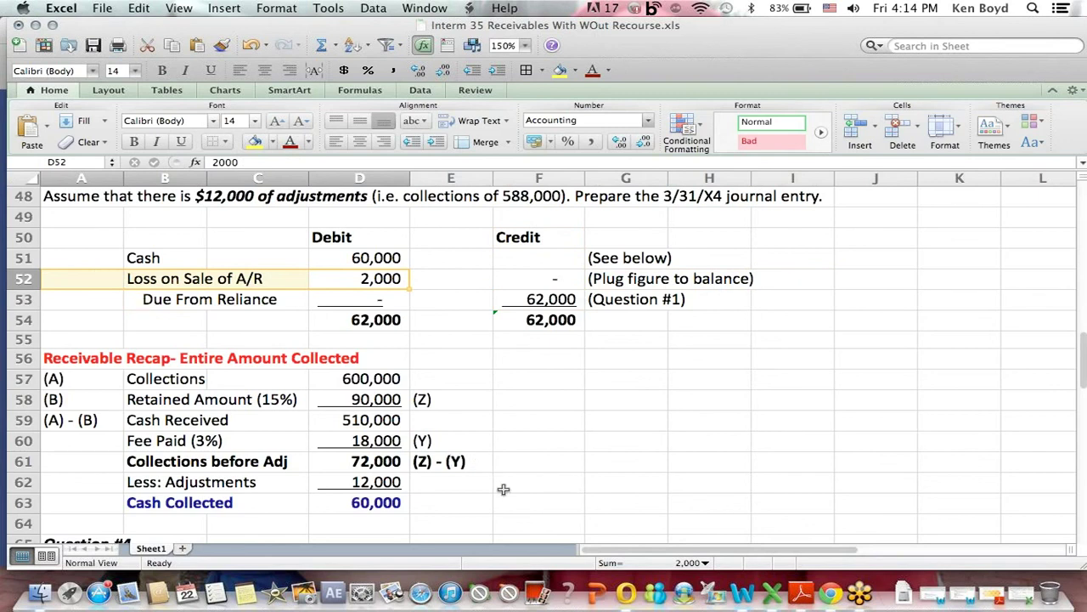
pyautogui.click(227, 191)
pyautogui.click(525, 491)
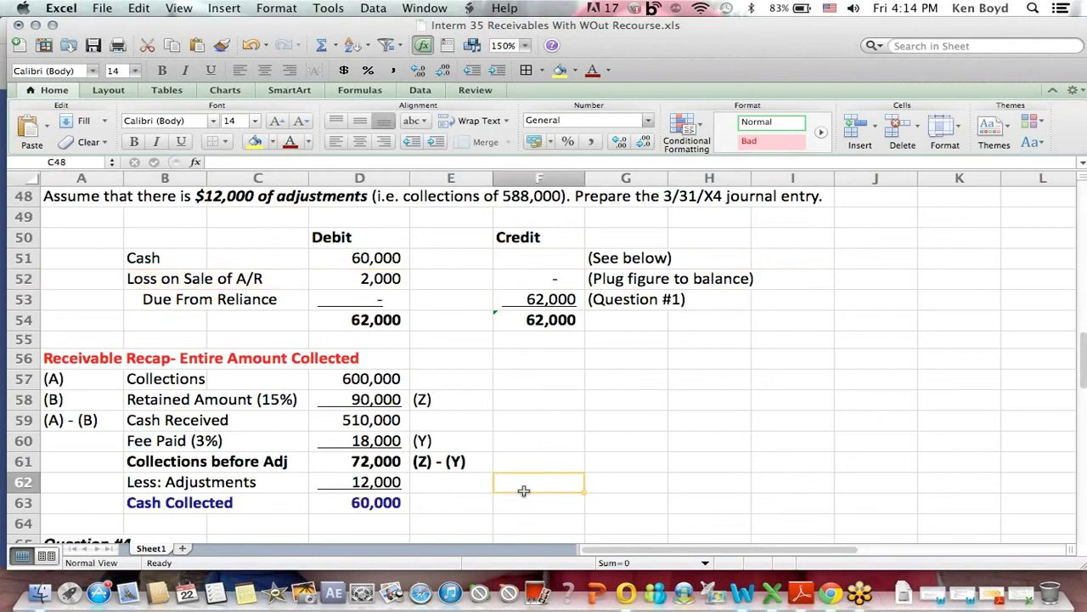
pyautogui.press('Down')
pyautogui.press('Down')
pyautogui.press('Down')
pyautogui.press('Down')
pyautogui.press('Down')
pyautogui.press('Down')
pyautogui.press('Down')
pyautogui.press('Down')
pyautogui.press('Down')
pyautogui.press('Down')
pyautogui.press('Down')
pyautogui.press('Down')
pyautogui.press('Down')
pyautogui.press('Down')
pyautogui.press('Down')
pyautogui.press('Down')
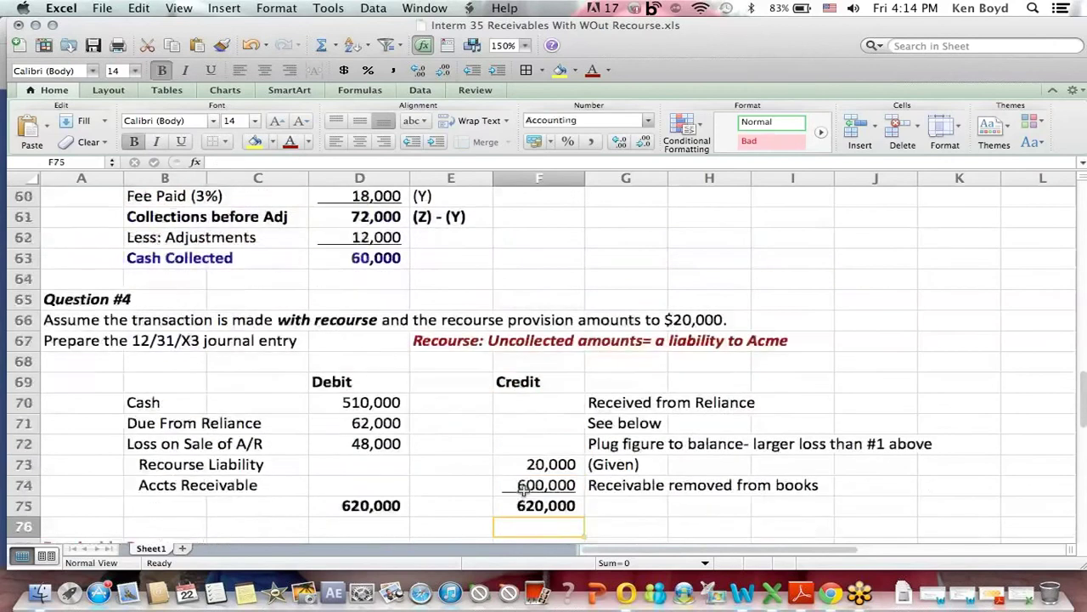
pyautogui.press('Down')
pyautogui.press('Down')
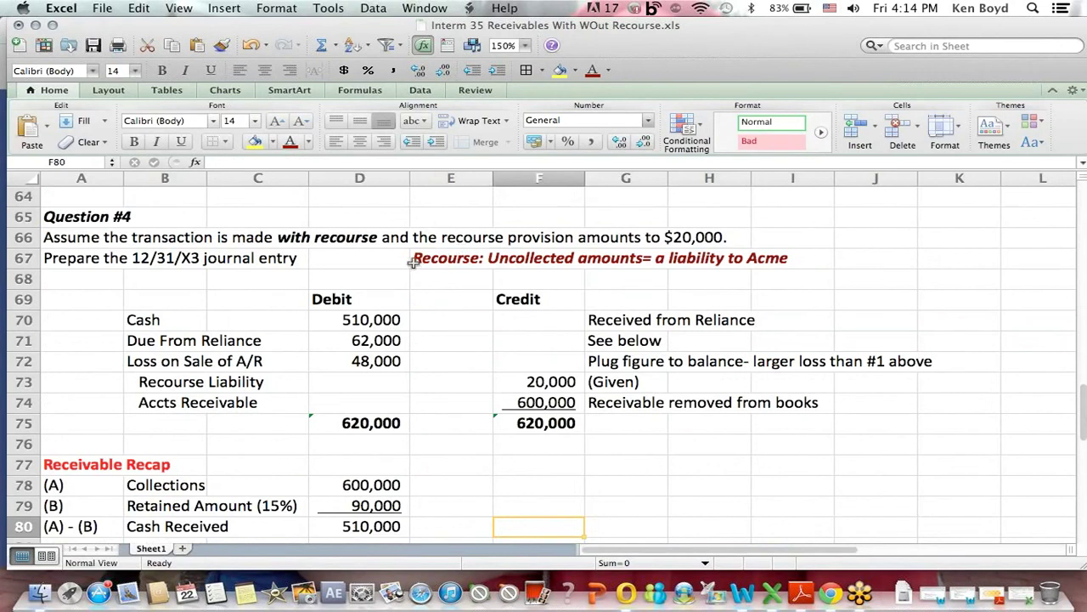
pyautogui.moveTo(412, 264); pyautogui.dragTo(757, 273)
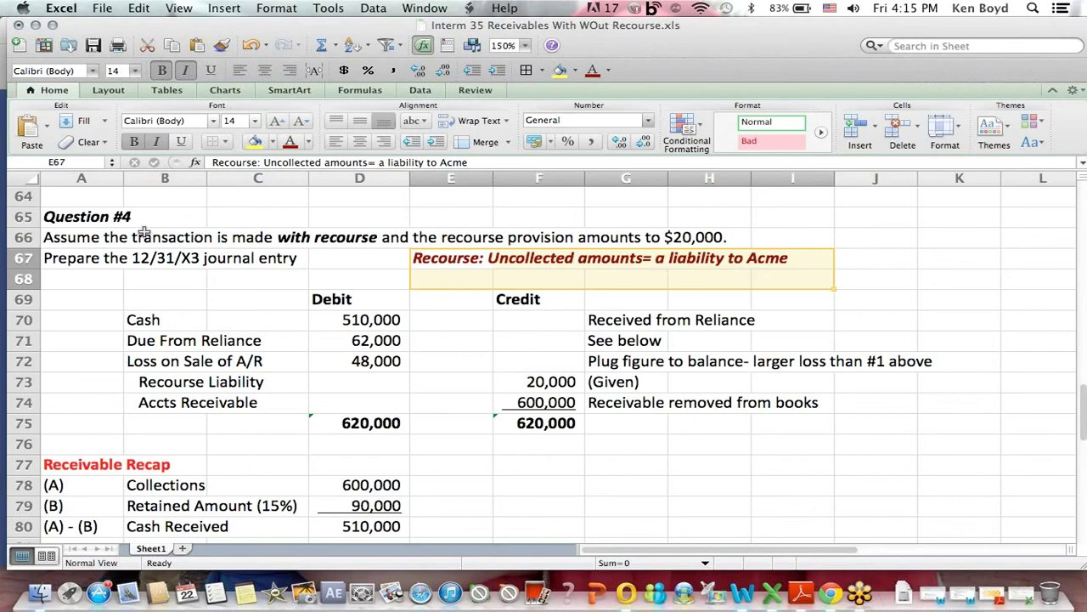
pyautogui.moveTo(145, 233); pyautogui.dragTo(355, 232)
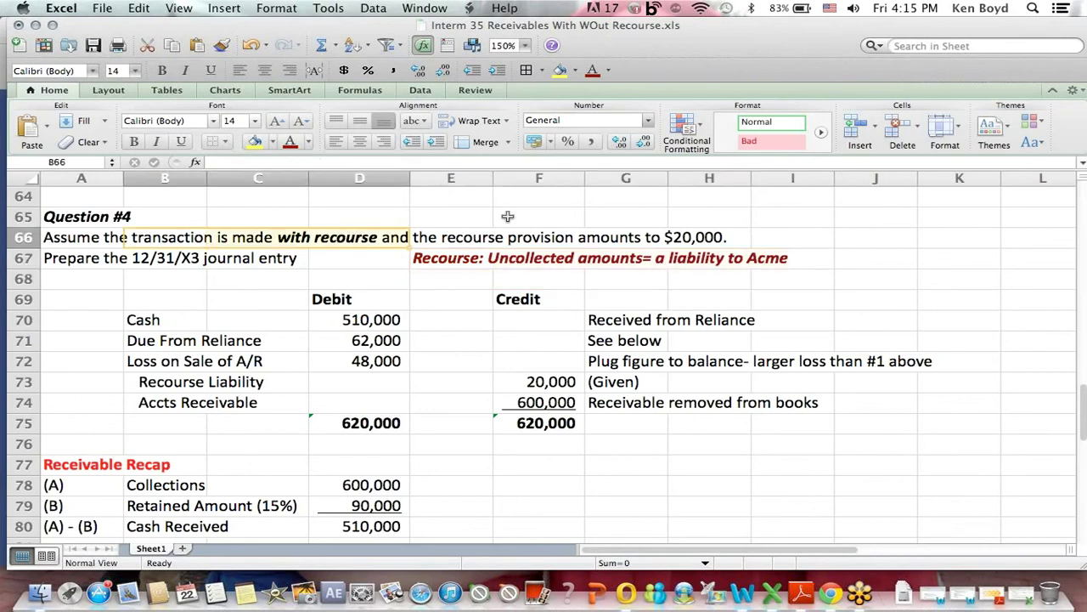
pyautogui.moveTo(598, 239); pyautogui.dragTo(775, 239)
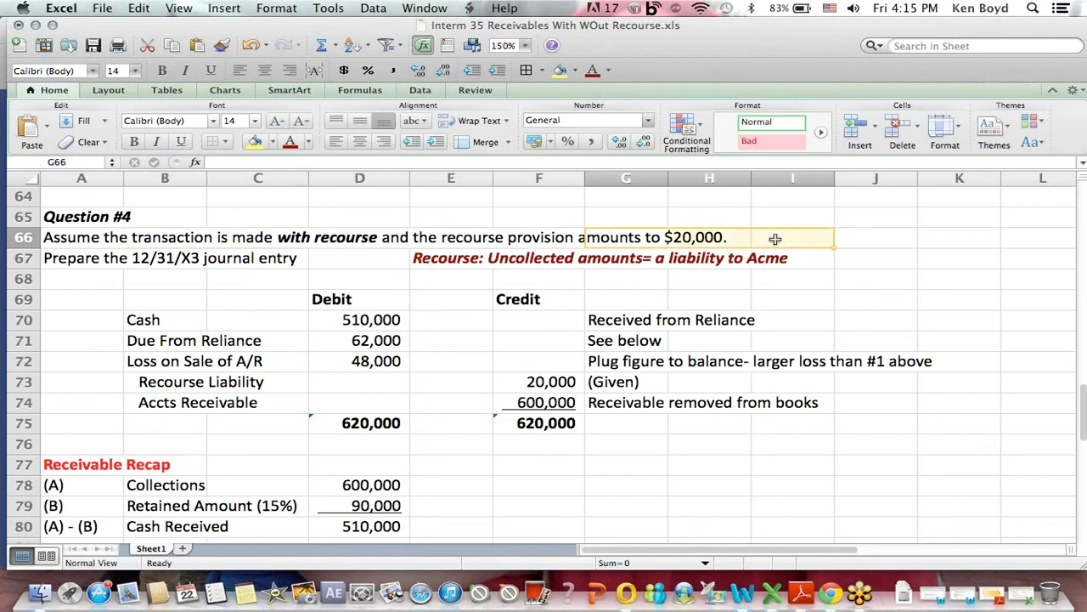
pyautogui.moveTo(80, 259); pyautogui.dragTo(467, 239)
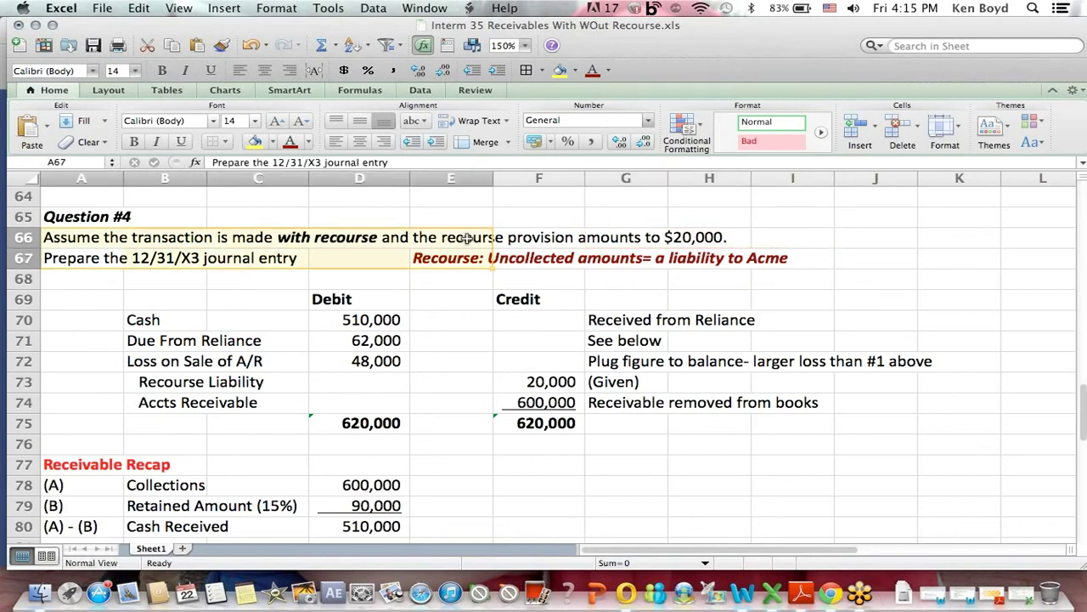
pyautogui.click(579, 480)
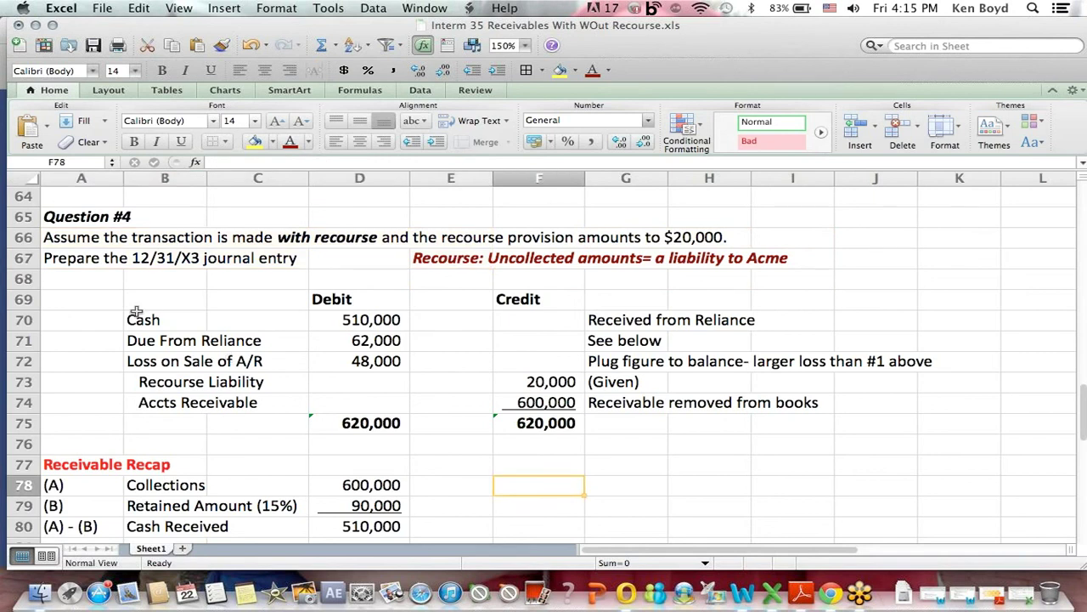
pyautogui.moveTo(136, 312); pyautogui.dragTo(702, 499)
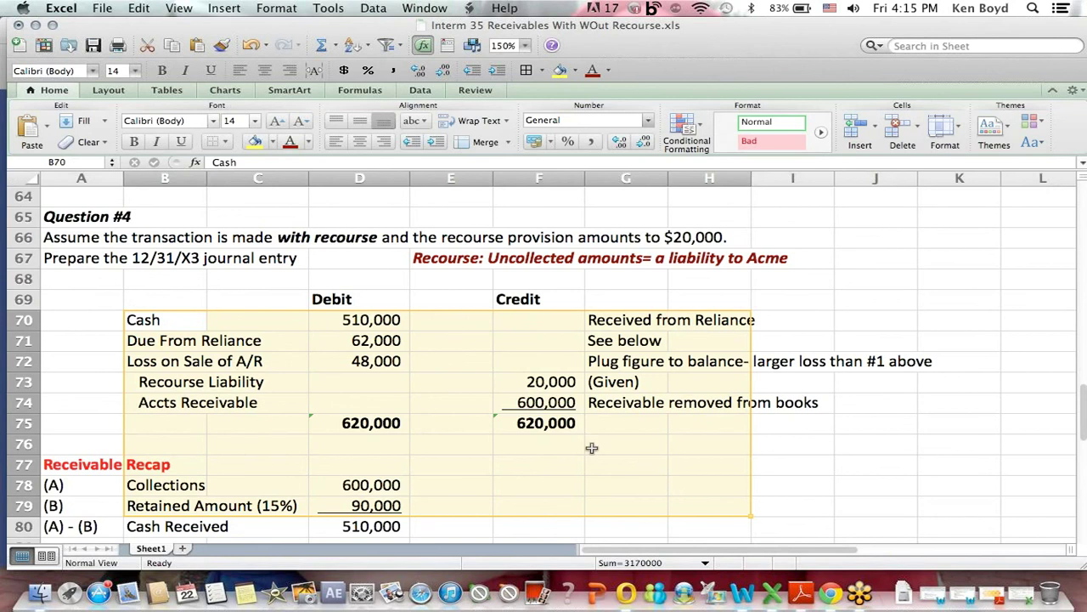
pyautogui.click(522, 422)
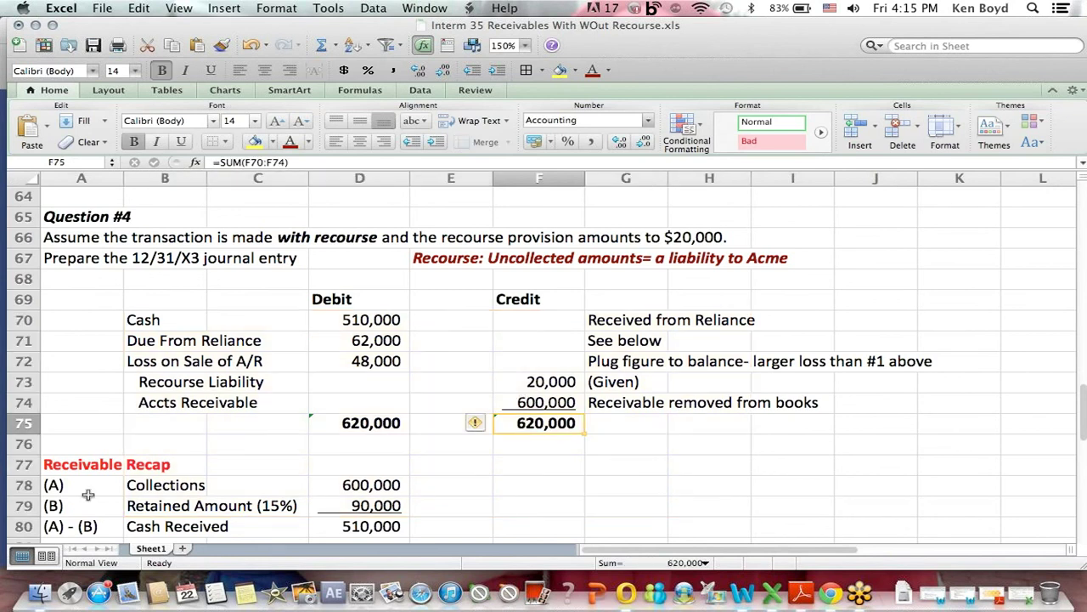
pyautogui.moveTo(30, 525); pyautogui.dragTo(363, 522)
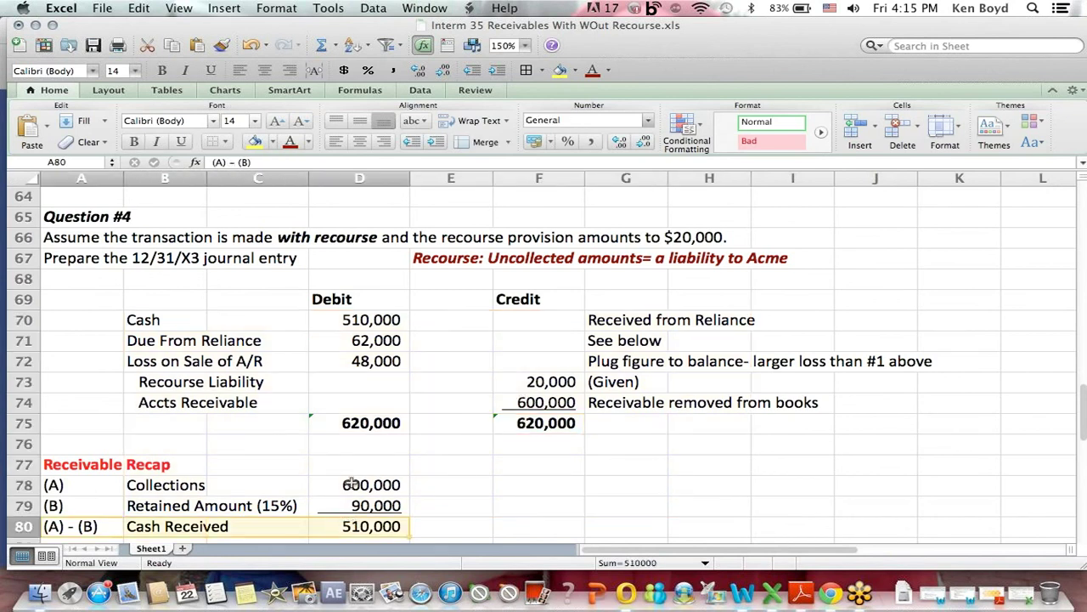
pyautogui.moveTo(405, 316); pyautogui.dragTo(75, 316)
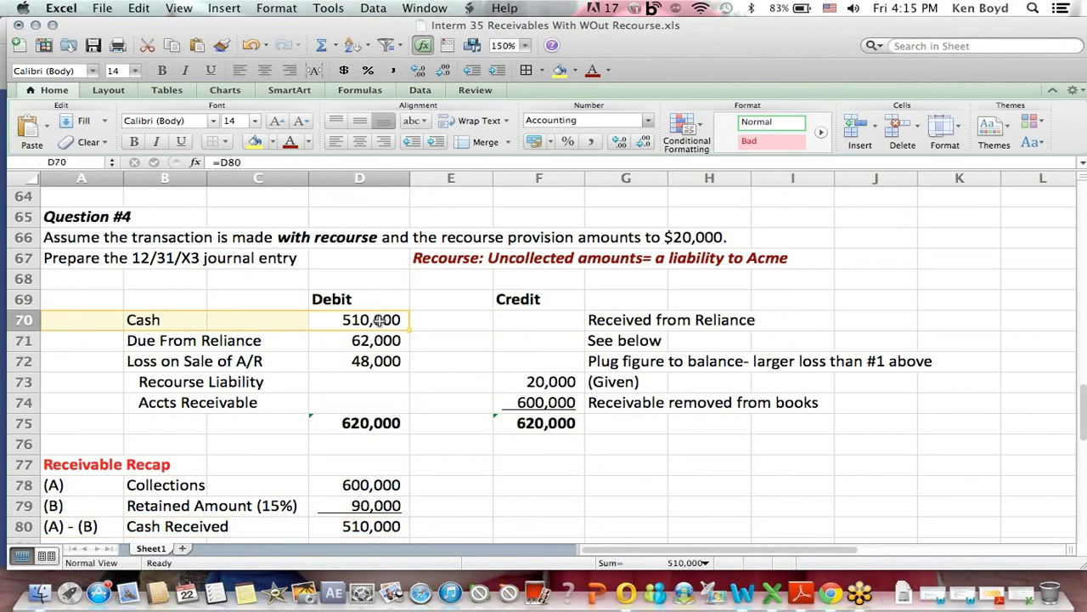
pyautogui.moveTo(396, 334); pyautogui.dragTo(90, 347)
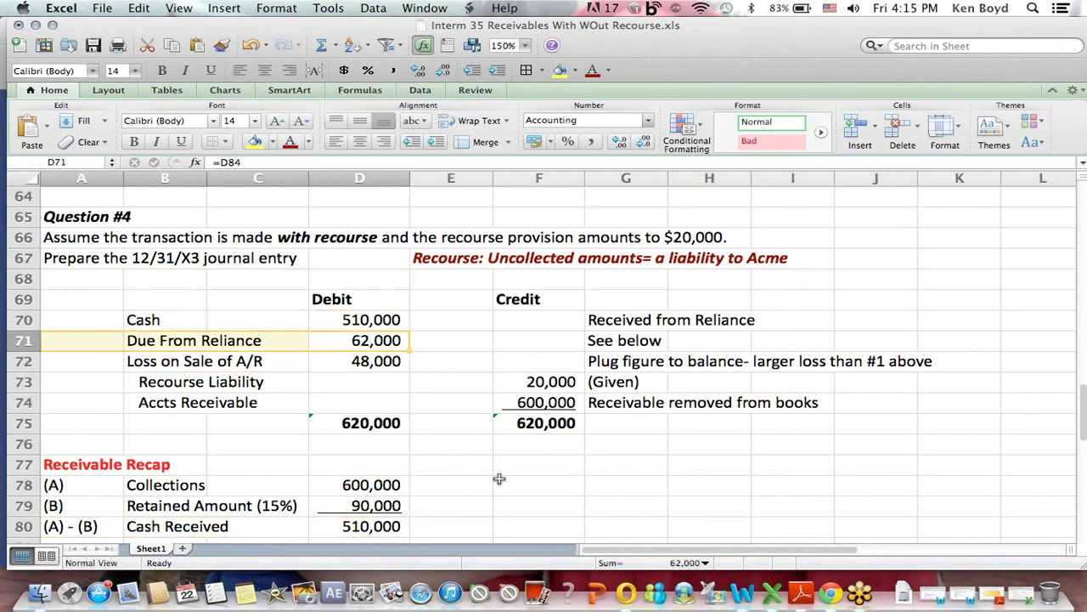
pyautogui.click(550, 493)
pyautogui.press('Down')
pyautogui.press('Down')
pyautogui.press('Down')
pyautogui.press('Down')
pyautogui.press('Down')
pyautogui.press('Down')
pyautogui.press('Down')
pyautogui.press('Down')
pyautogui.press('Down')
pyautogui.press('Down')
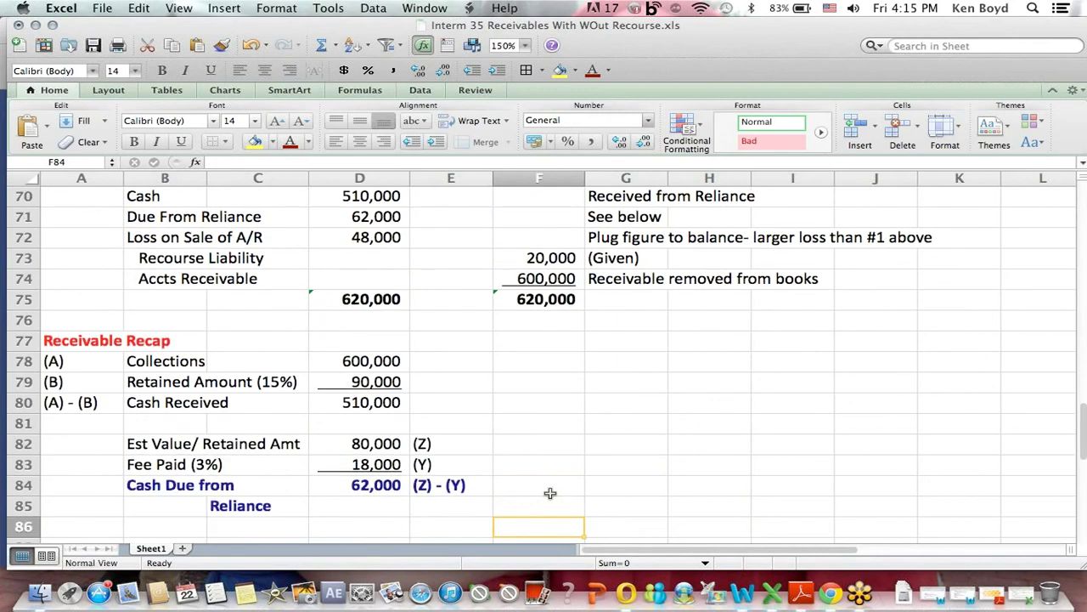
pyautogui.moveTo(102, 443); pyautogui.dragTo(549, 437)
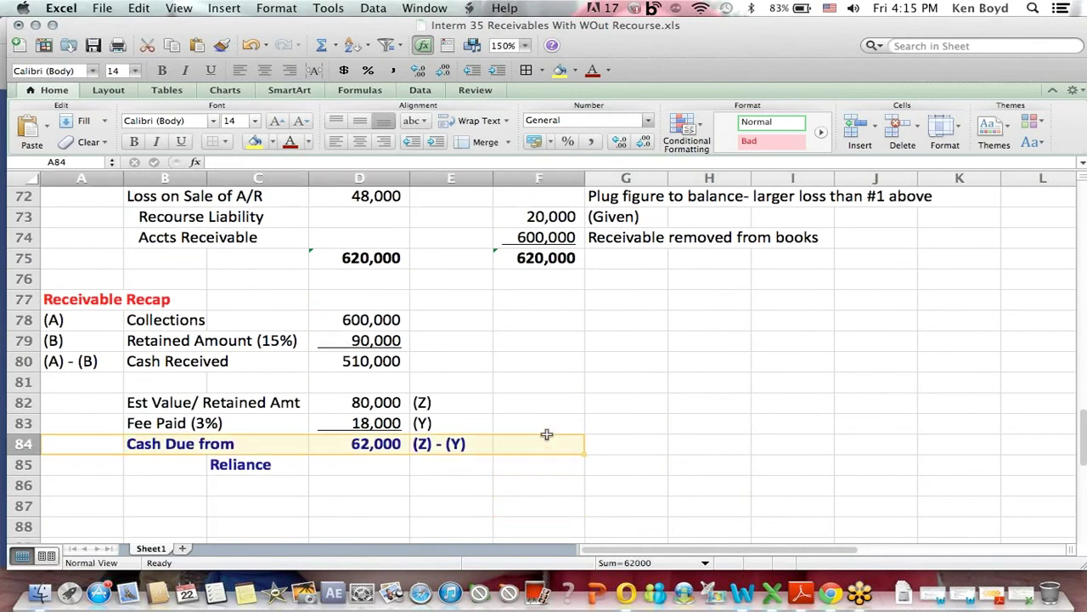
pyautogui.click(377, 397)
pyautogui.click(202, 399)
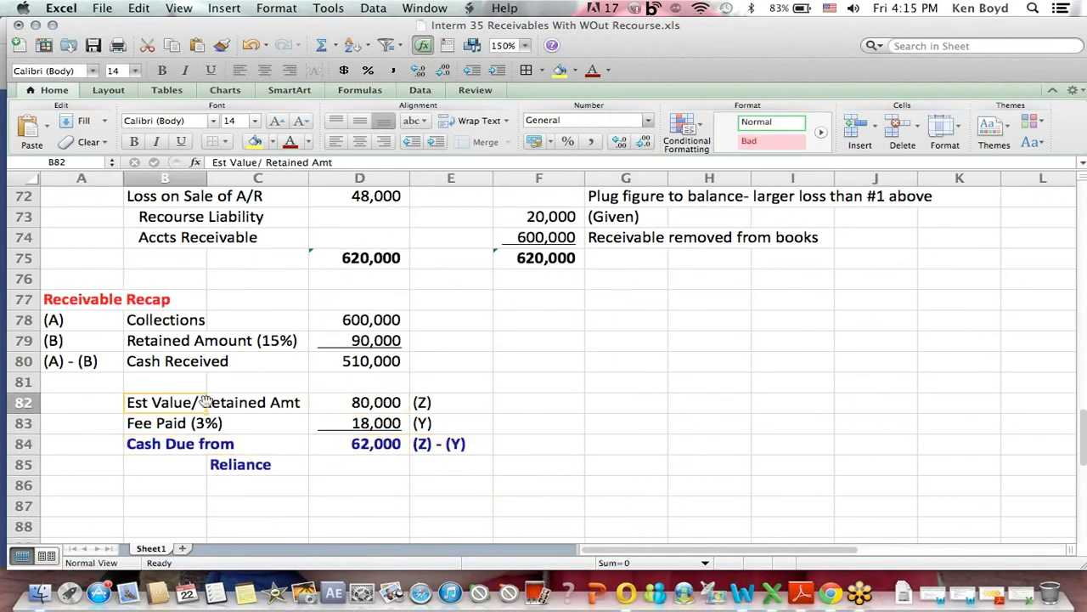
pyautogui.click(350, 422)
pyautogui.click(357, 442)
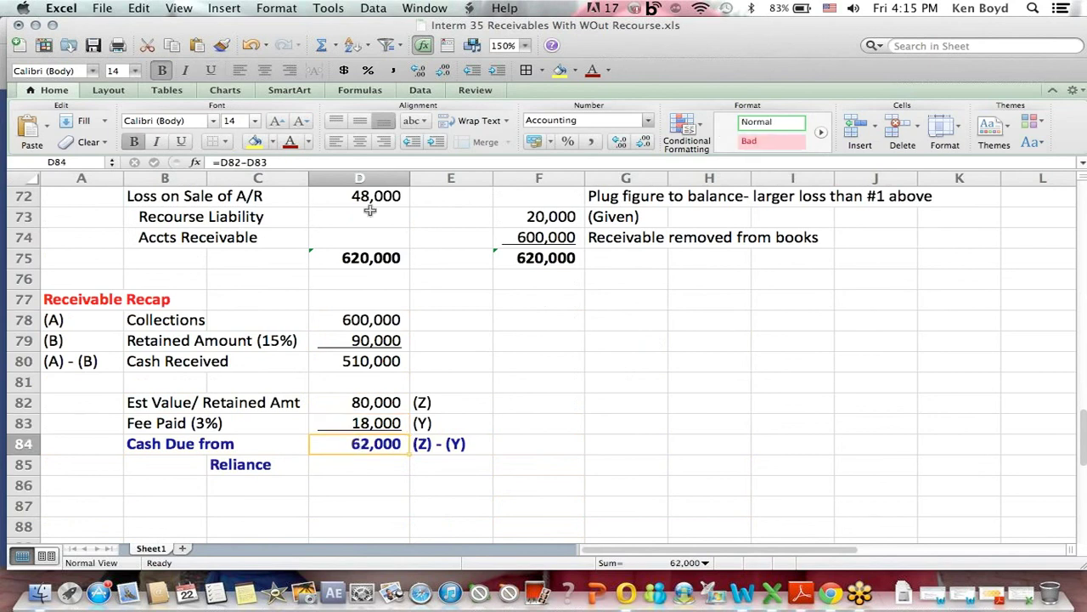
pyautogui.click(376, 180)
pyautogui.moveTo(376, 184); pyautogui.dragTo(420, 214)
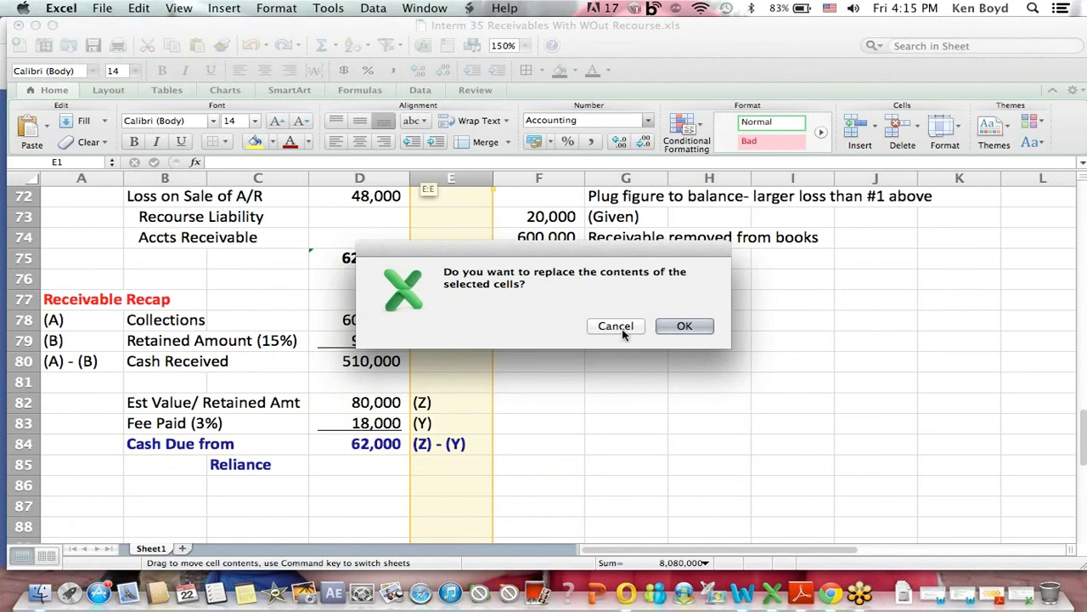
pyautogui.click(623, 334)
pyautogui.click(462, 276)
pyautogui.press('Up')
pyautogui.press('Up')
pyautogui.press('Up')
pyautogui.press('Up')
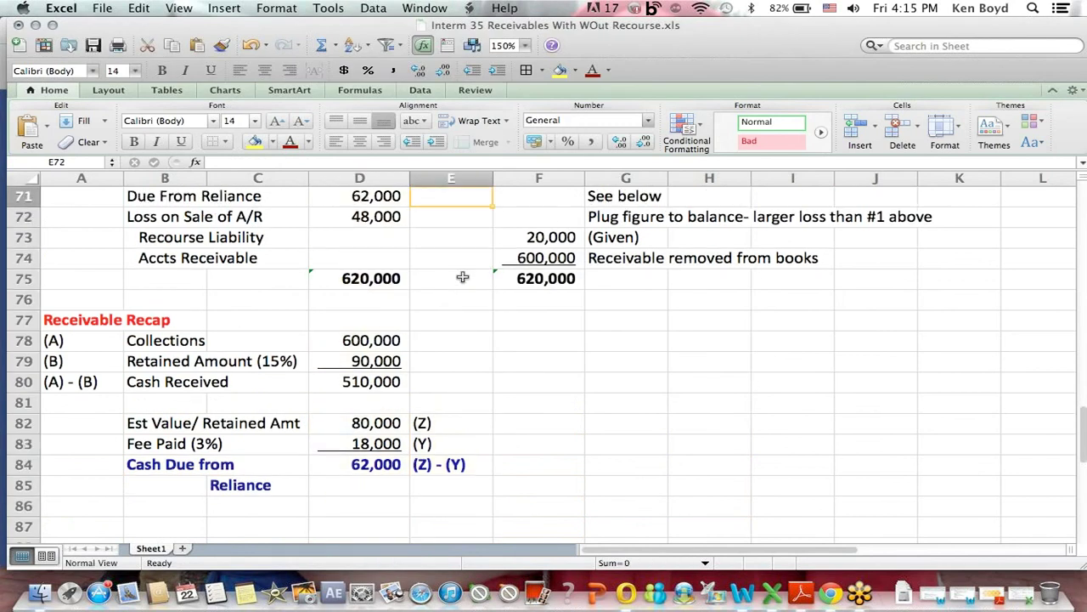
pyautogui.scroll(5, 462, 277)
pyautogui.moveTo(134, 299); pyautogui.dragTo(363, 306)
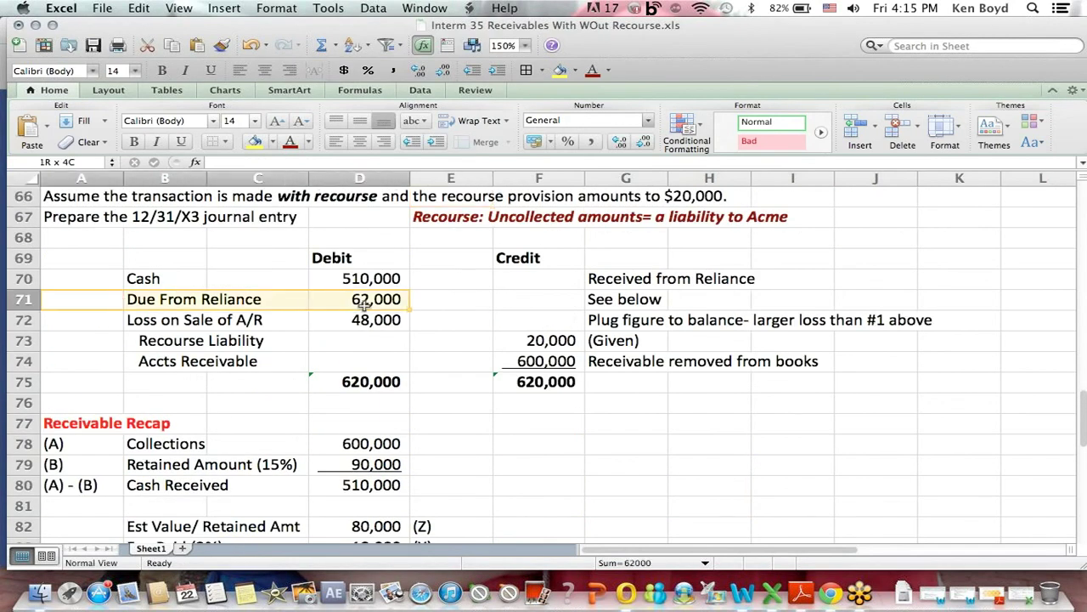
pyautogui.click(276, 407)
pyautogui.moveTo(147, 364); pyautogui.dragTo(675, 365)
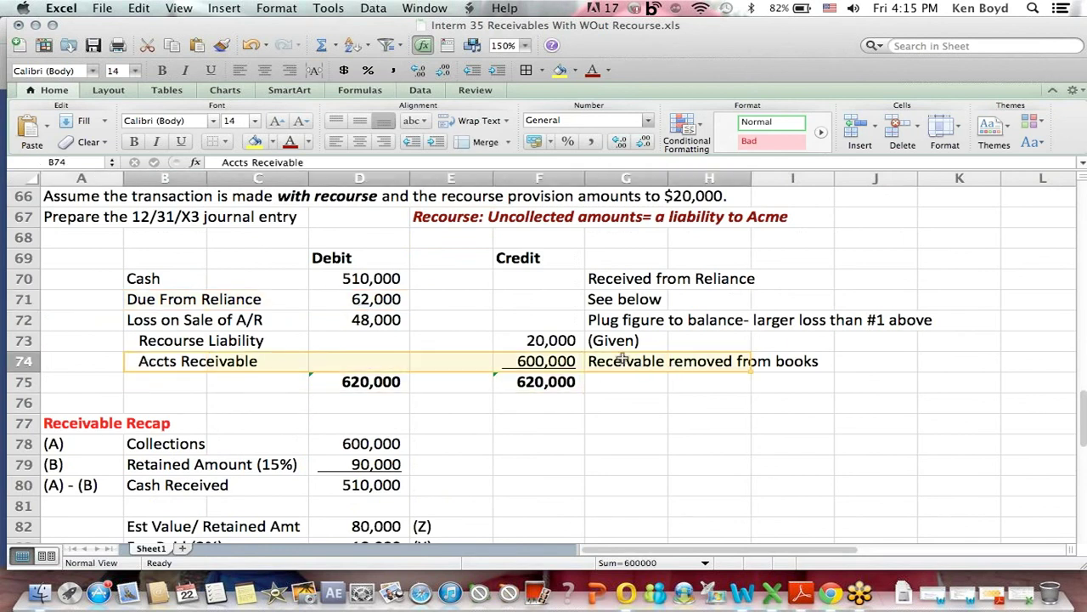
pyautogui.click(574, 355)
pyautogui.click(548, 259)
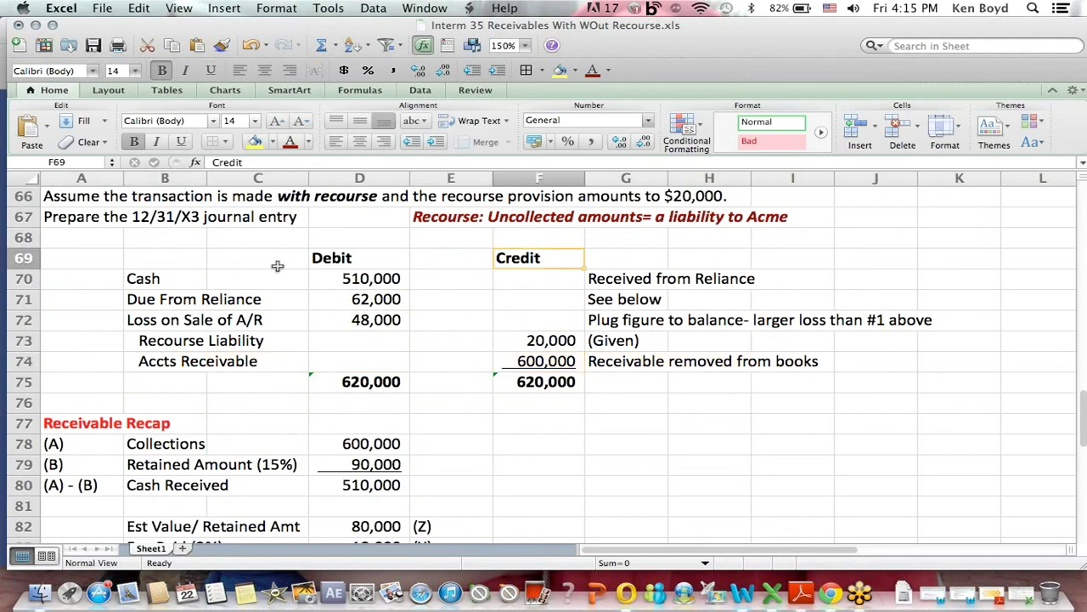
pyautogui.moveTo(144, 341); pyautogui.dragTo(539, 342)
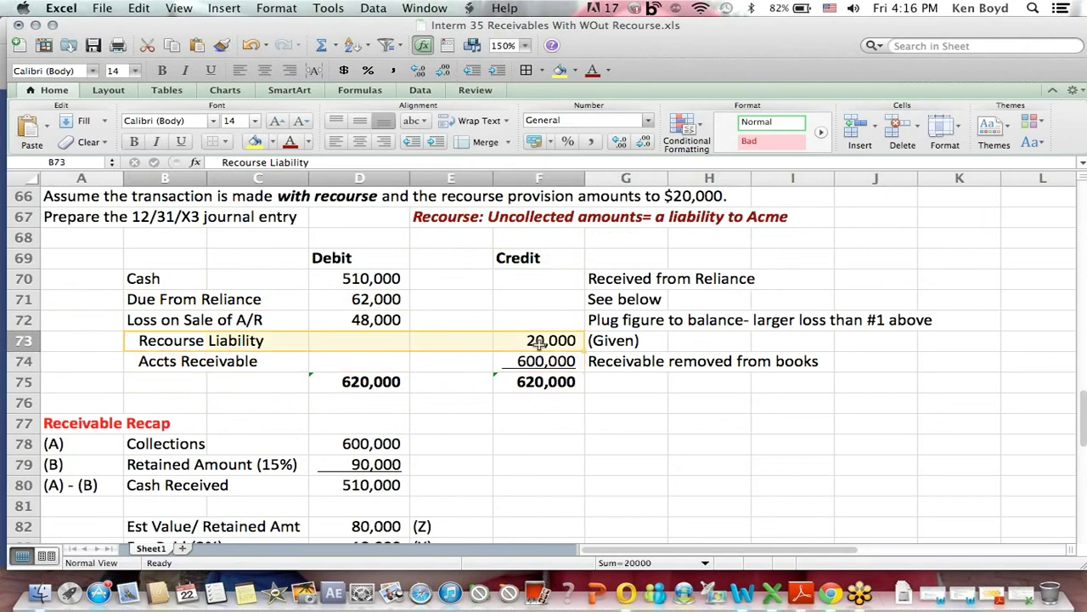
pyautogui.click(537, 258)
pyautogui.click(242, 340)
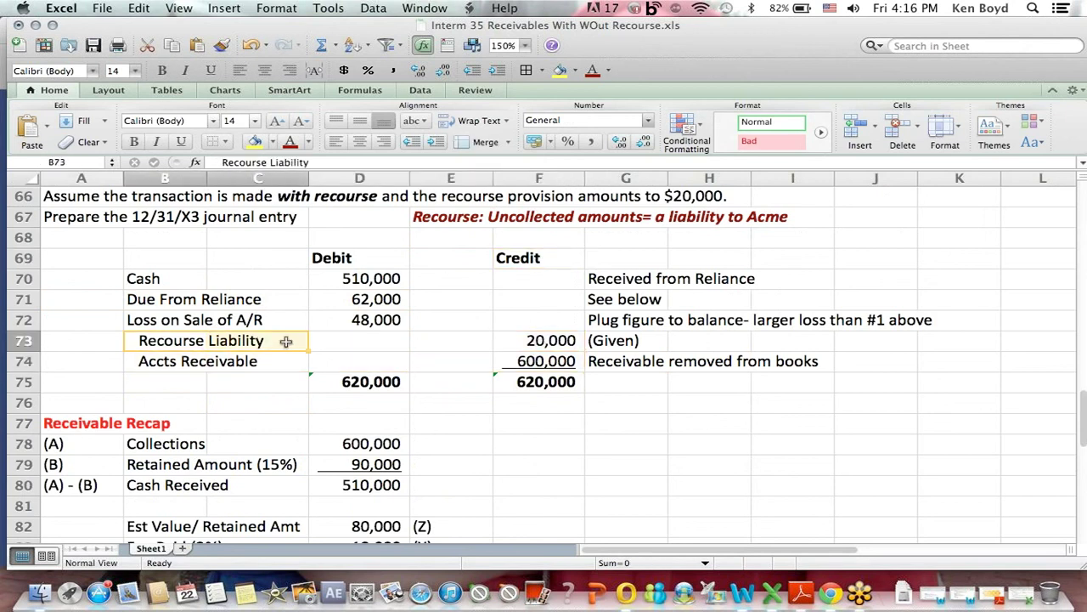
pyautogui.click(508, 344)
pyautogui.click(619, 341)
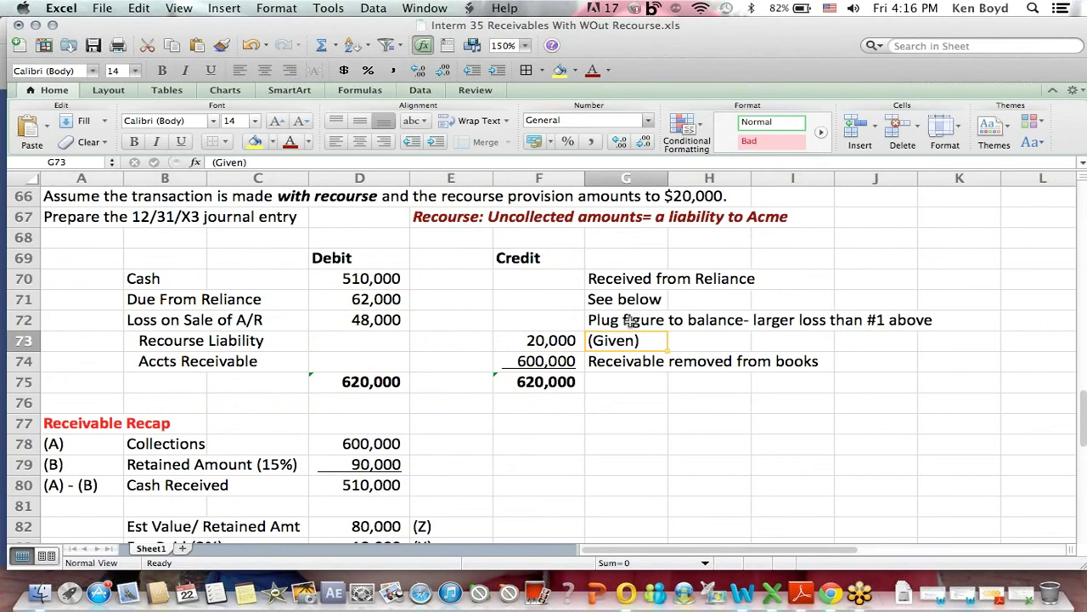
pyautogui.moveTo(629, 320); pyautogui.dragTo(816, 320)
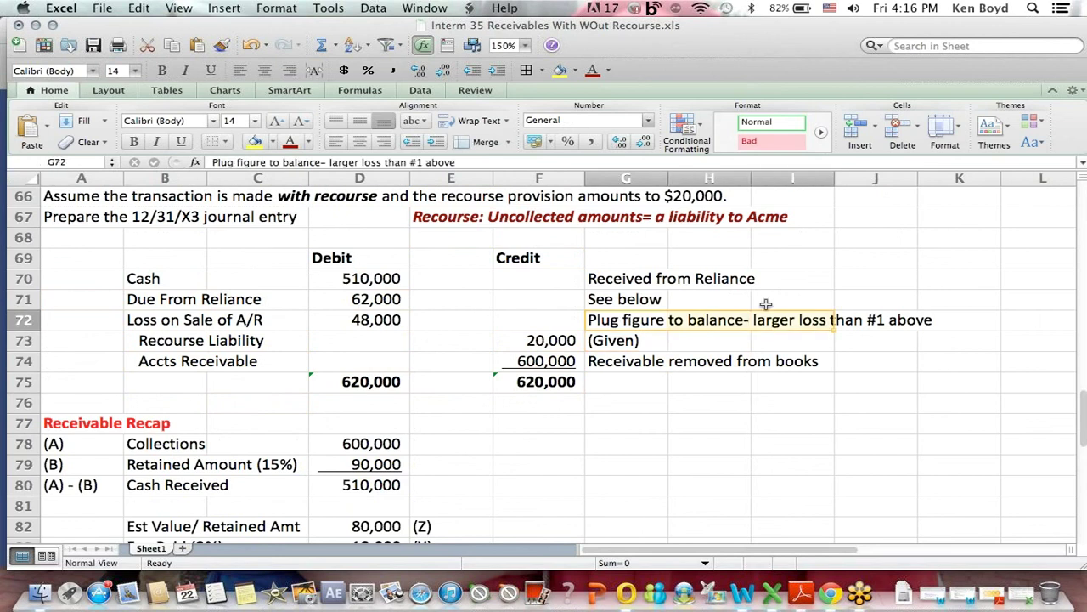
pyautogui.click(134, 320)
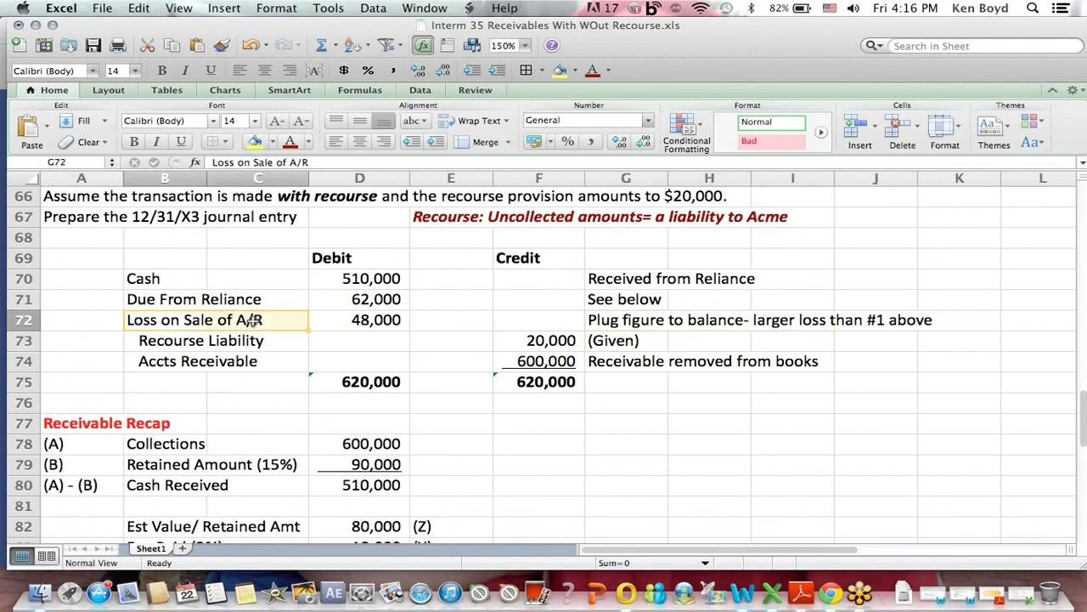
pyautogui.click(344, 256)
pyautogui.click(365, 318)
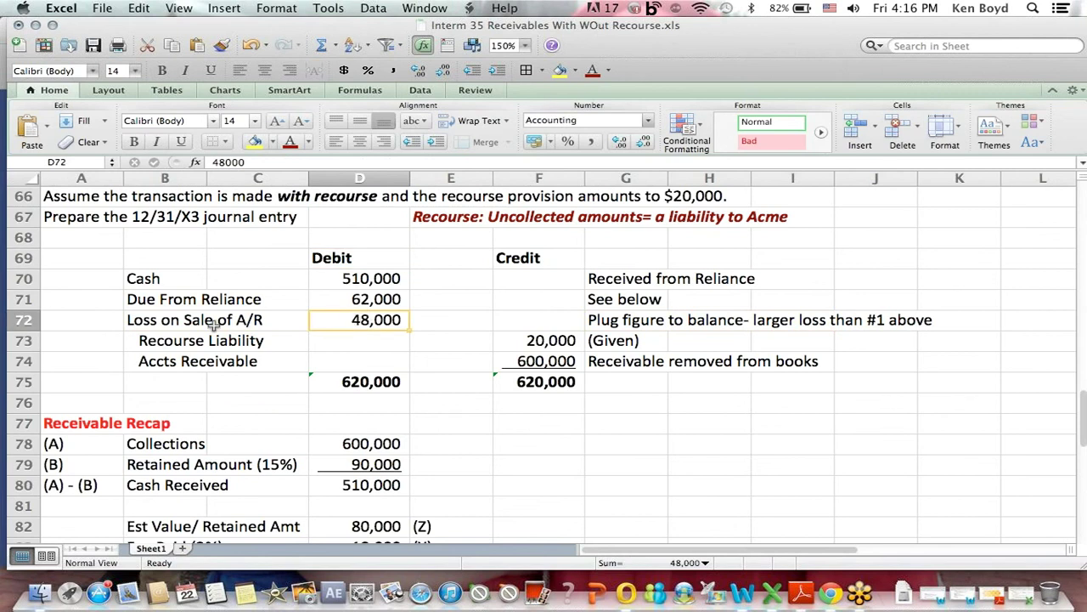
pyautogui.moveTo(146, 333); pyautogui.dragTo(573, 333)
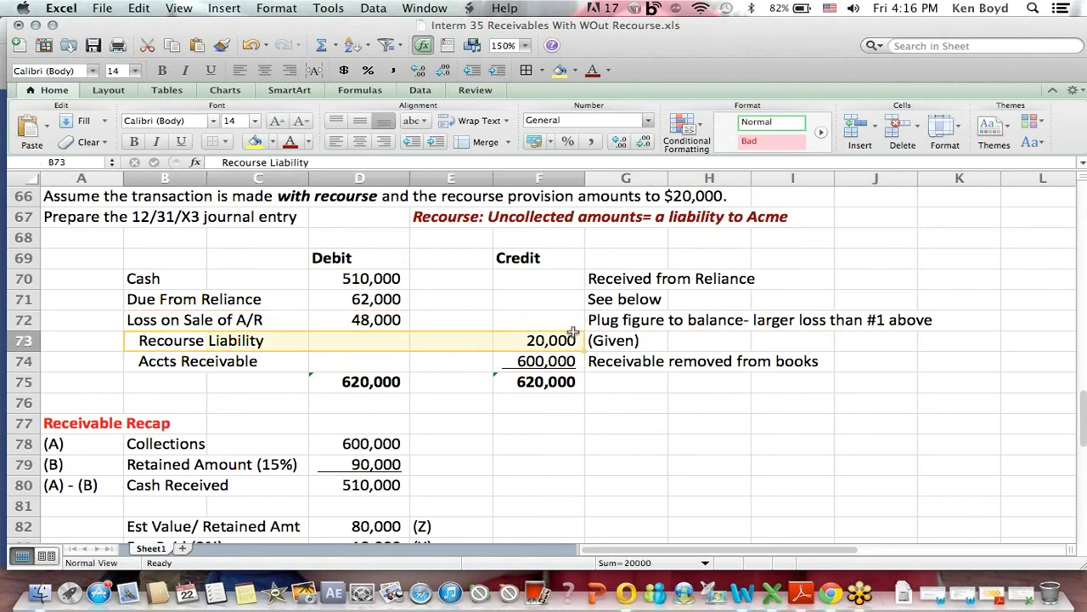
pyautogui.press('Down')
pyautogui.press('Down')
pyautogui.press('Down')
pyautogui.press('Down')
pyautogui.press('Down')
pyautogui.press('Down')
pyautogui.press('Down')
pyautogui.press('Down')
pyautogui.press('Down')
pyautogui.press('Down')
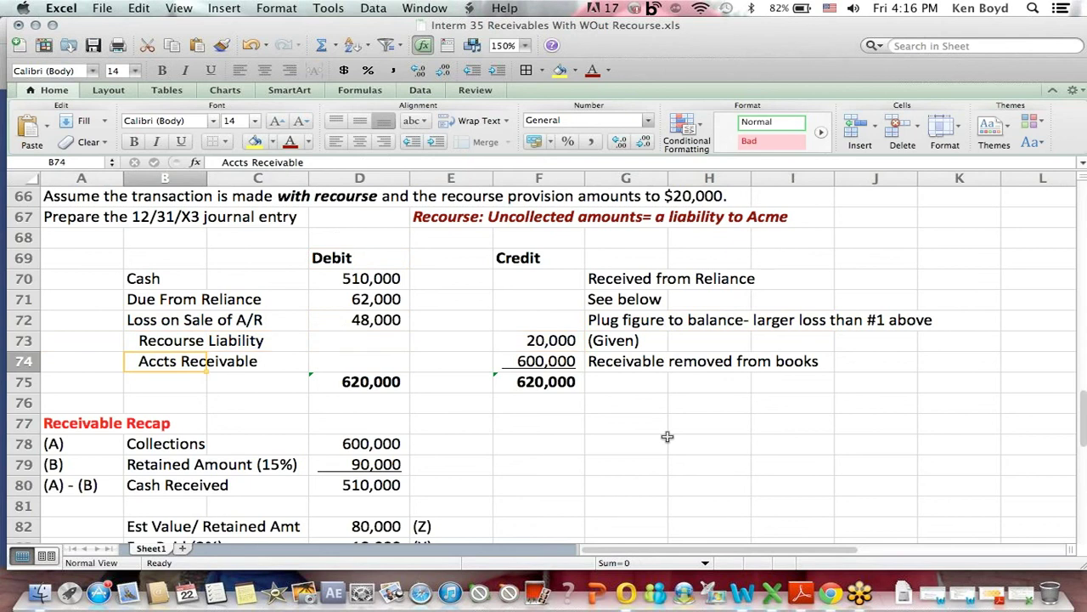
pyautogui.press('Down')
pyautogui.press('Down')
pyautogui.press('Down')
pyautogui.press('Down')
pyautogui.press('Down')
pyautogui.press('Down')
pyautogui.press('Down')
pyautogui.press('Down')
pyautogui.press('Down')
pyautogui.press('Down')
pyautogui.press('Down')
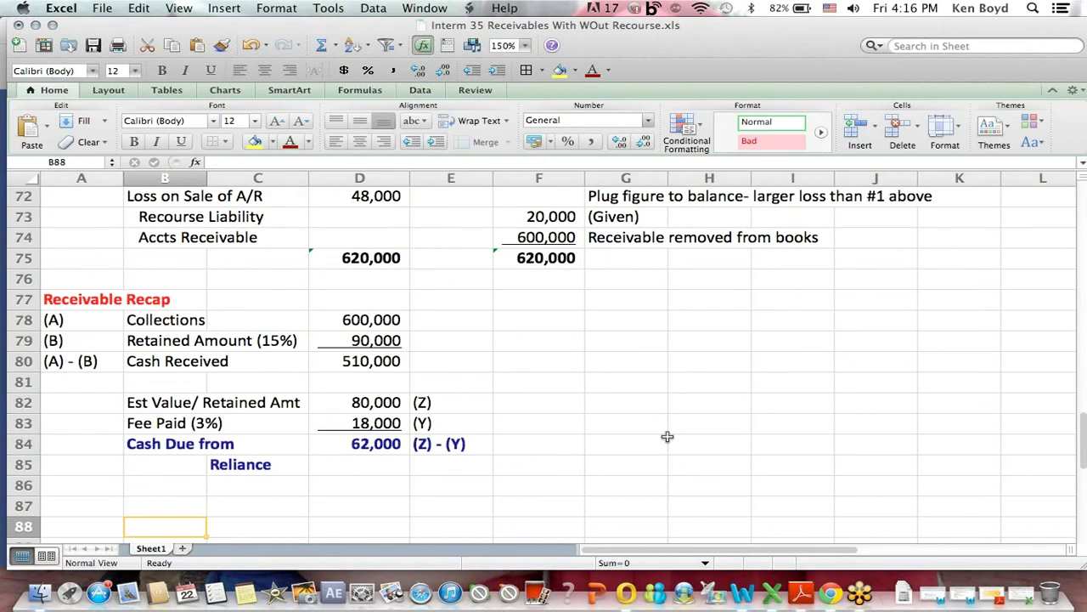
pyautogui.click(732, 220)
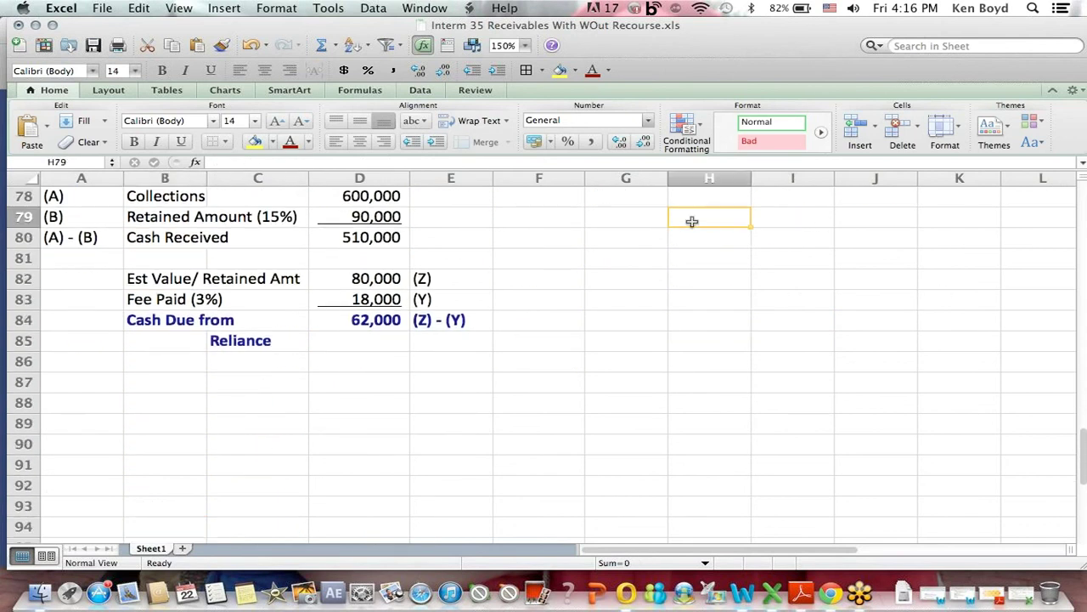
pyautogui.press('Up')
pyautogui.press('Up')
pyautogui.press('Up')
pyautogui.press('Up')
pyautogui.press('Up')
pyautogui.press('Up')
pyautogui.press('Up')
pyautogui.press('Up')
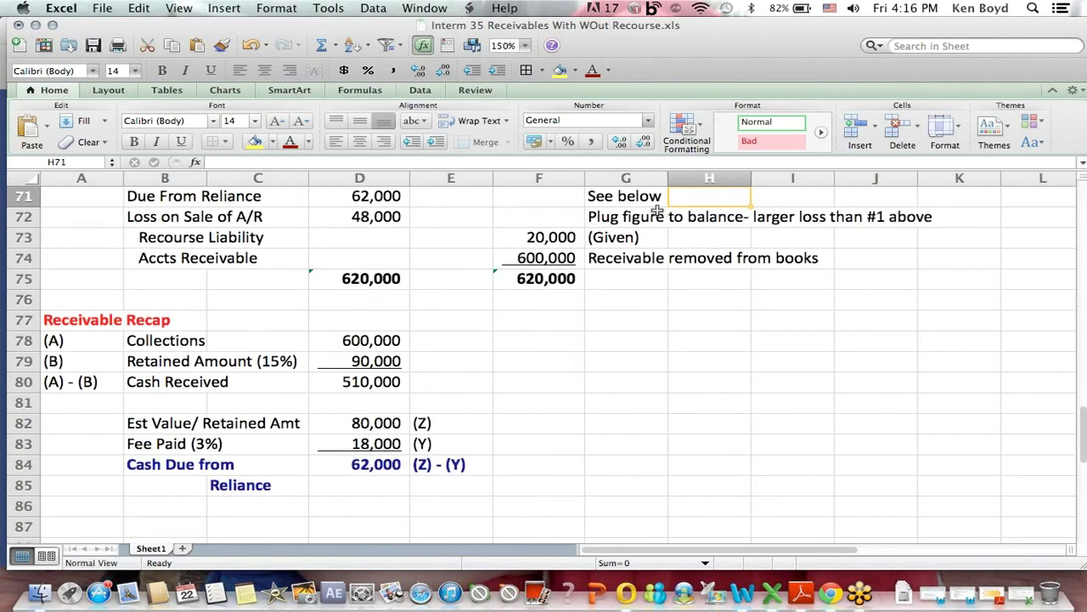
pyautogui.press('Up')
pyautogui.press('Up')
pyautogui.press('Up')
pyautogui.press('Up')
pyautogui.press('Up')
pyautogui.press('Up')
pyautogui.press('Up')
pyautogui.press('Up')
pyautogui.press('Up')
pyautogui.press('Up')
pyautogui.press('Up')
pyautogui.press('Up')
pyautogui.press('Up')
pyautogui.press('Up')
pyautogui.press('Up')
pyautogui.press('Up')
pyautogui.press('Up')
pyautogui.press('Up')
pyautogui.press('Up')
pyautogui.press('Up')
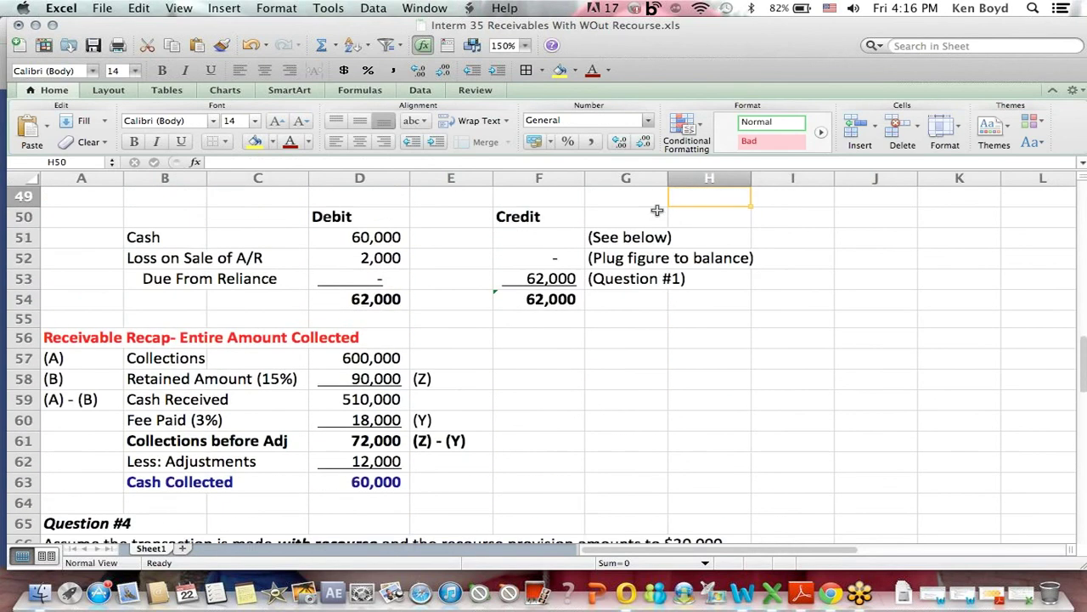
pyautogui.press('Up')
pyautogui.press('Up')
pyautogui.press('Up')
pyautogui.press('Up')
pyautogui.press('Up')
pyautogui.press('Up')
pyautogui.press('Up')
pyautogui.press('Up')
pyautogui.press('Up')
pyautogui.press('Up')
pyautogui.press('Up')
pyautogui.press('Up')
pyautogui.press('Up')
pyautogui.press('Up')
pyautogui.press('Up')
pyautogui.press('Up')
pyautogui.press('Up')
pyautogui.press('Up')
pyautogui.press('Up')
pyautogui.press('Up')
pyautogui.press('Up')
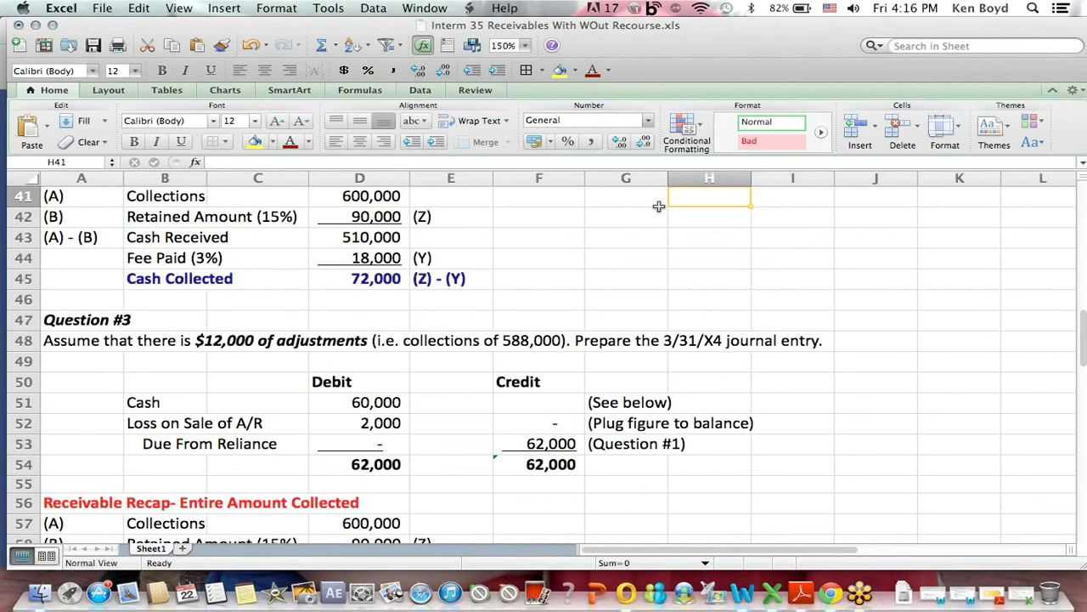
pyautogui.press('Up')
pyautogui.press('Up')
pyautogui.press('Up')
pyautogui.press('Up')
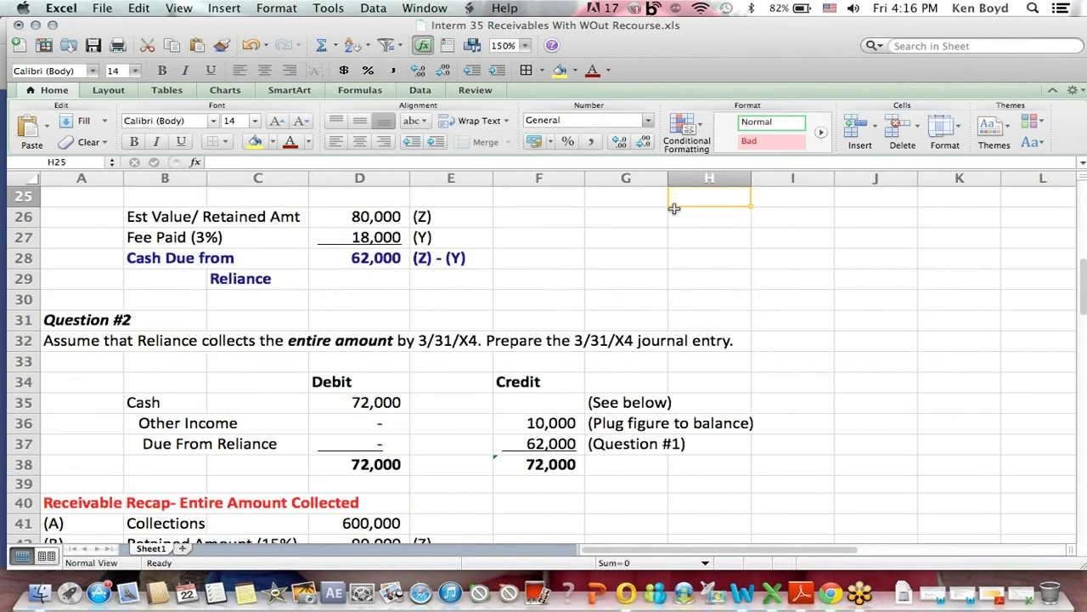
pyautogui.moveTo(1085, 293); pyautogui.dragTo(1084, 234)
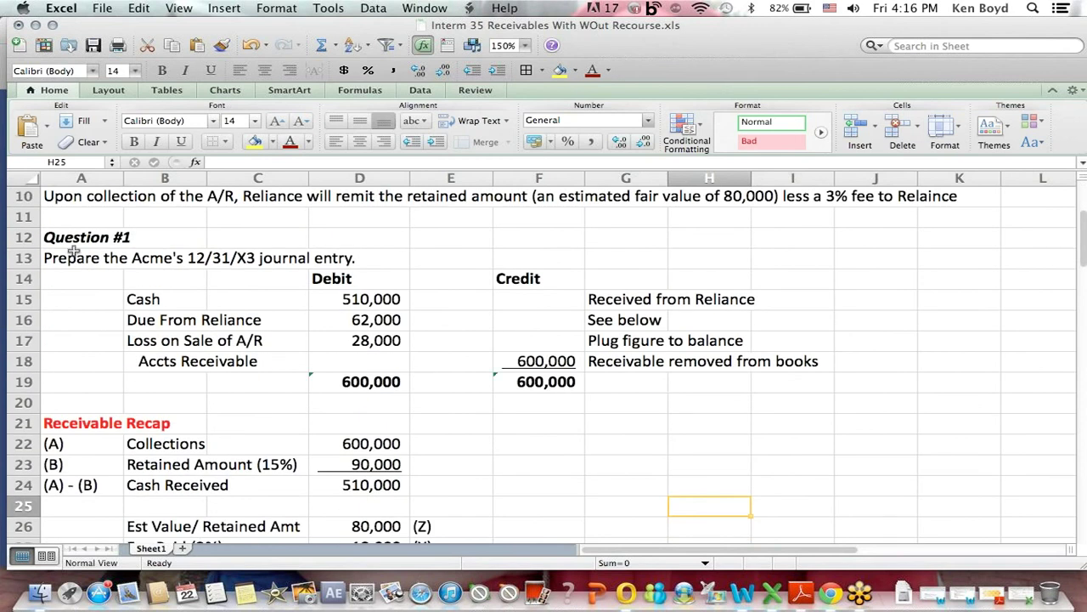
pyautogui.moveTo(74, 252); pyautogui.dragTo(798, 437)
pyautogui.click(709, 528)
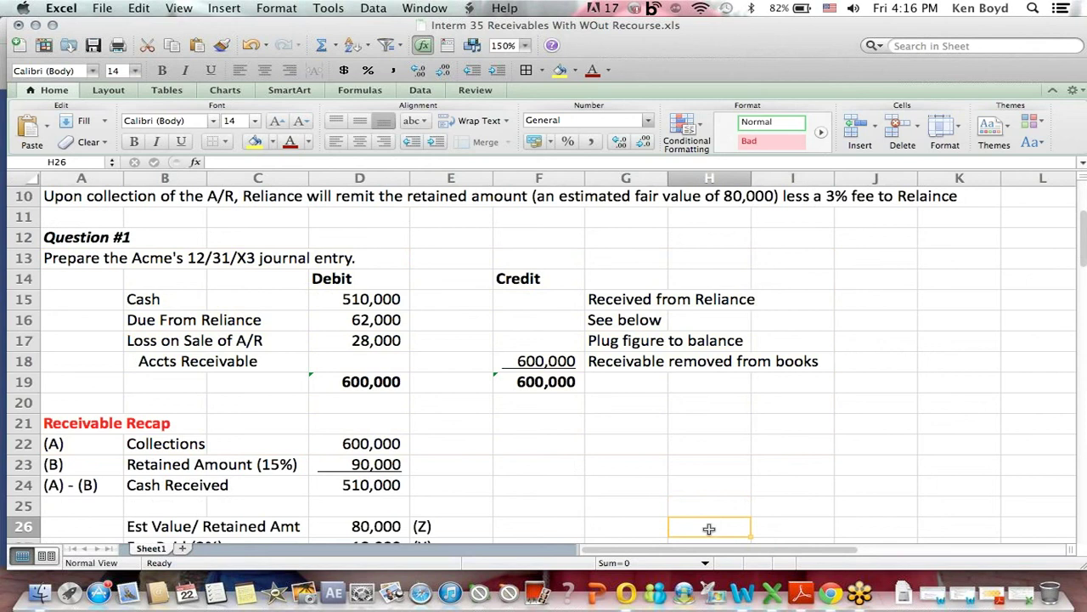
pyautogui.press('Down')
pyautogui.press('Down')
pyautogui.press('Down')
pyautogui.press('Down')
pyautogui.press('Down')
pyautogui.press('Down')
pyautogui.press('Down')
pyautogui.press('Down')
pyautogui.press('Down')
pyautogui.press('Down')
pyautogui.press('Down')
pyautogui.press('Down')
pyautogui.press('Down')
pyautogui.press('Down')
pyautogui.press('Down')
pyautogui.press('Down')
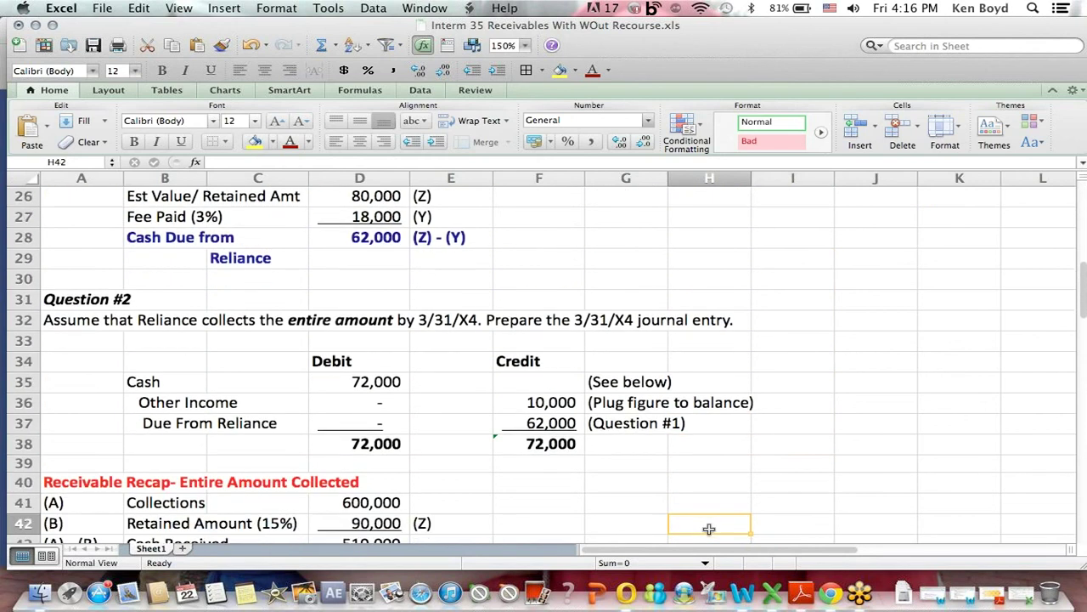
pyautogui.moveTo(102, 286); pyautogui.dragTo(715, 411)
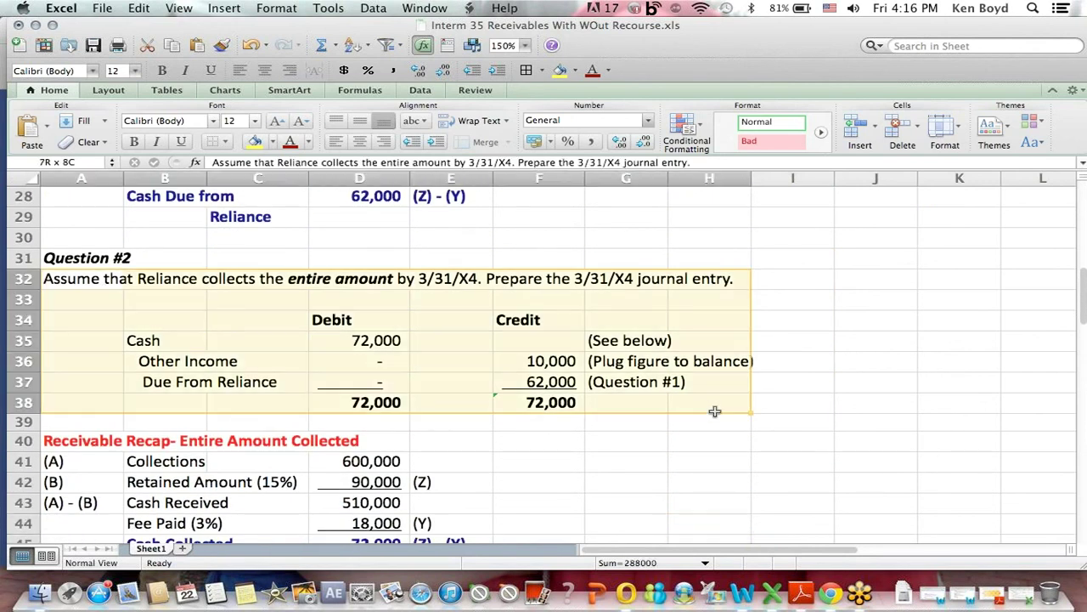
pyautogui.click(641, 535)
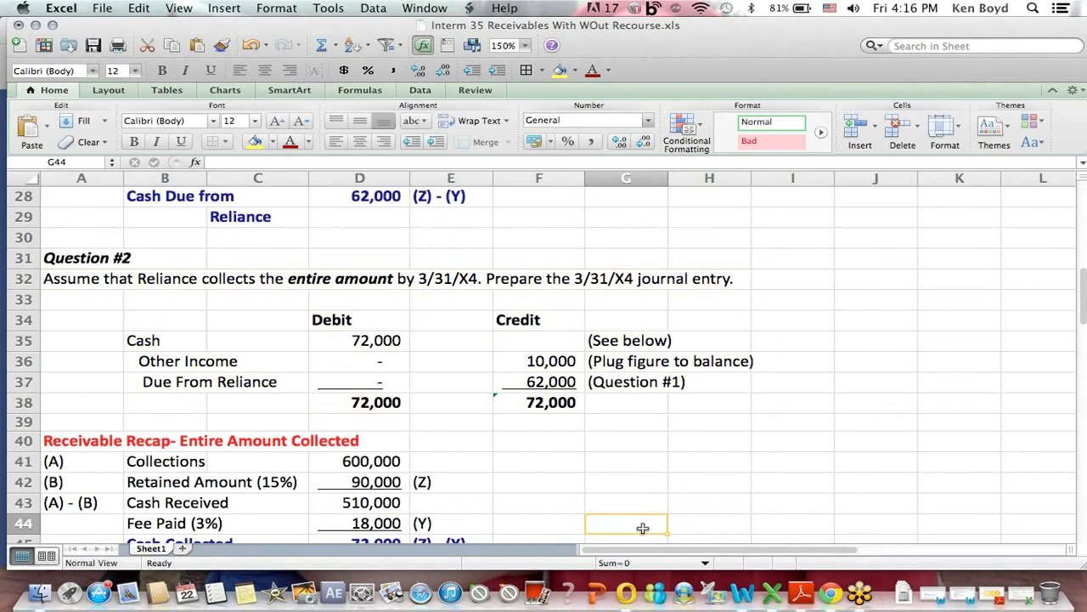
pyautogui.press('Down')
pyautogui.press('Down')
pyautogui.press('Down')
pyautogui.press('Down')
pyautogui.press('Down')
pyautogui.press('Down')
pyautogui.press('Down')
pyautogui.press('Down')
pyautogui.press('Down')
pyautogui.press('Down')
pyautogui.press('Down')
pyautogui.press('Down')
pyautogui.press('Down')
pyautogui.press('Down')
pyautogui.press('Down')
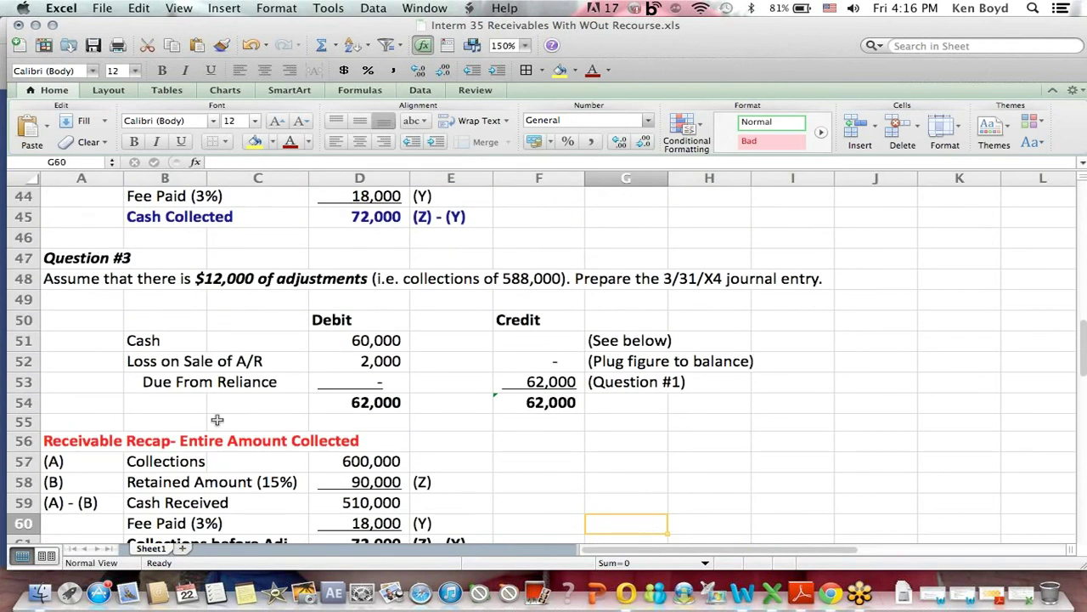
pyautogui.moveTo(66, 278); pyautogui.dragTo(480, 285)
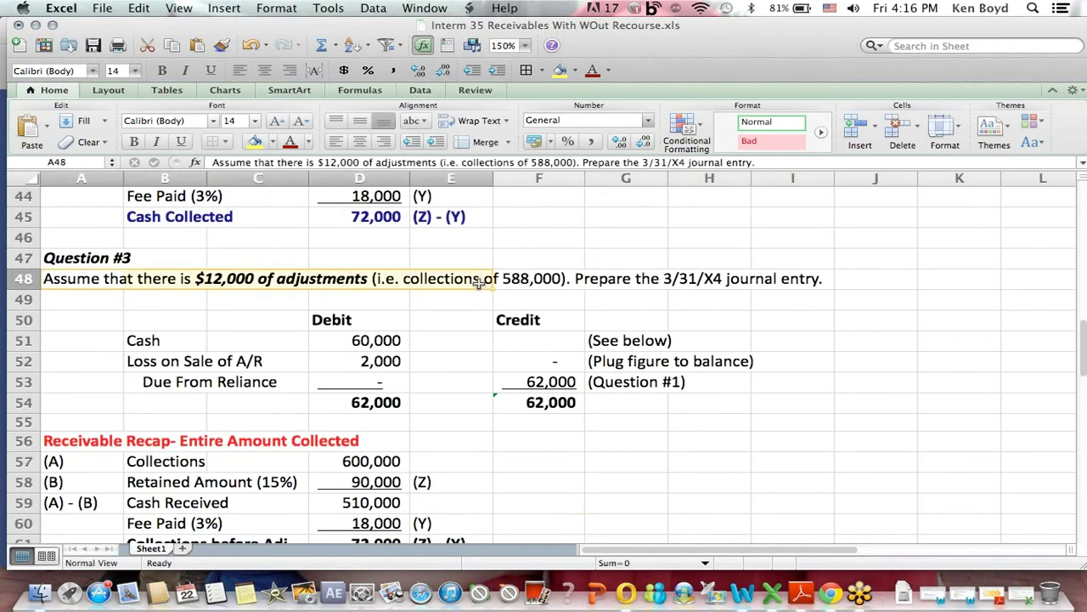
pyautogui.click(607, 515)
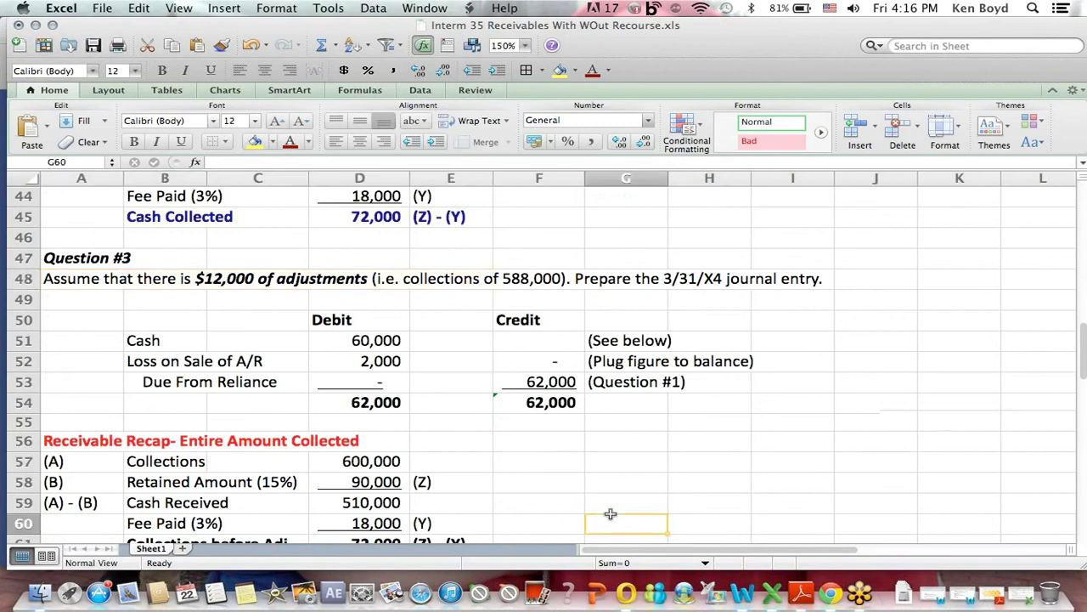
pyautogui.press('Down')
pyautogui.press('Down')
pyautogui.press('Down')
pyautogui.press('Down')
pyautogui.press('Down')
pyautogui.press('Down')
pyautogui.press('Down')
pyautogui.press('Down')
pyautogui.press('Down')
pyautogui.press('Down')
pyautogui.press('Down')
pyautogui.press('Down')
pyautogui.press('Down')
pyautogui.press('Down')
pyautogui.press('Down')
pyautogui.press('Down')
pyautogui.press('Down')
pyautogui.press('Down')
pyautogui.press('Down')
pyautogui.press('Down')
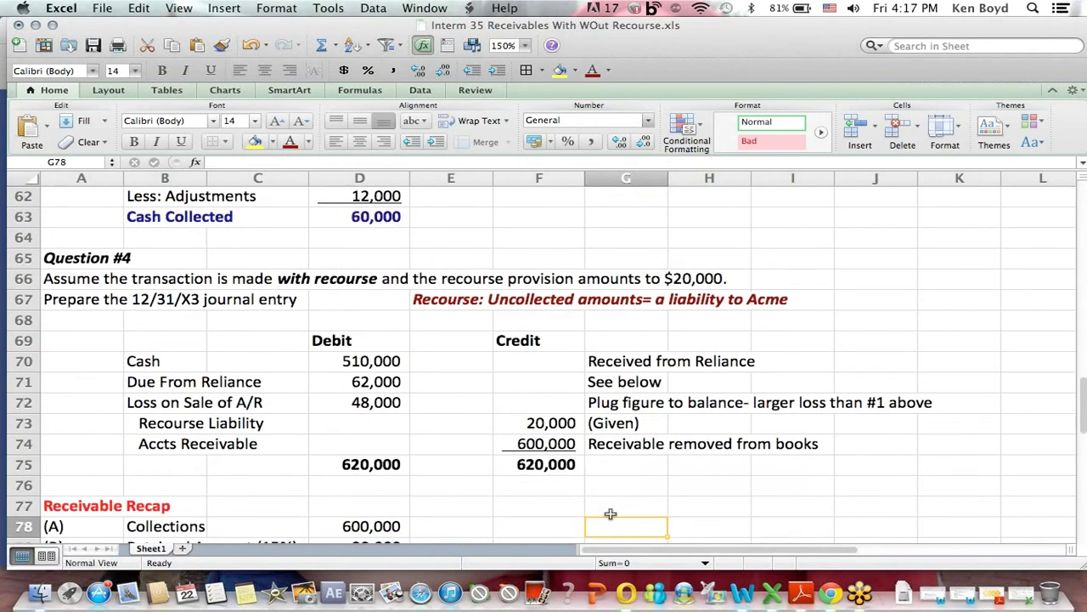
pyautogui.moveTo(317, 237); pyautogui.dragTo(478, 236)
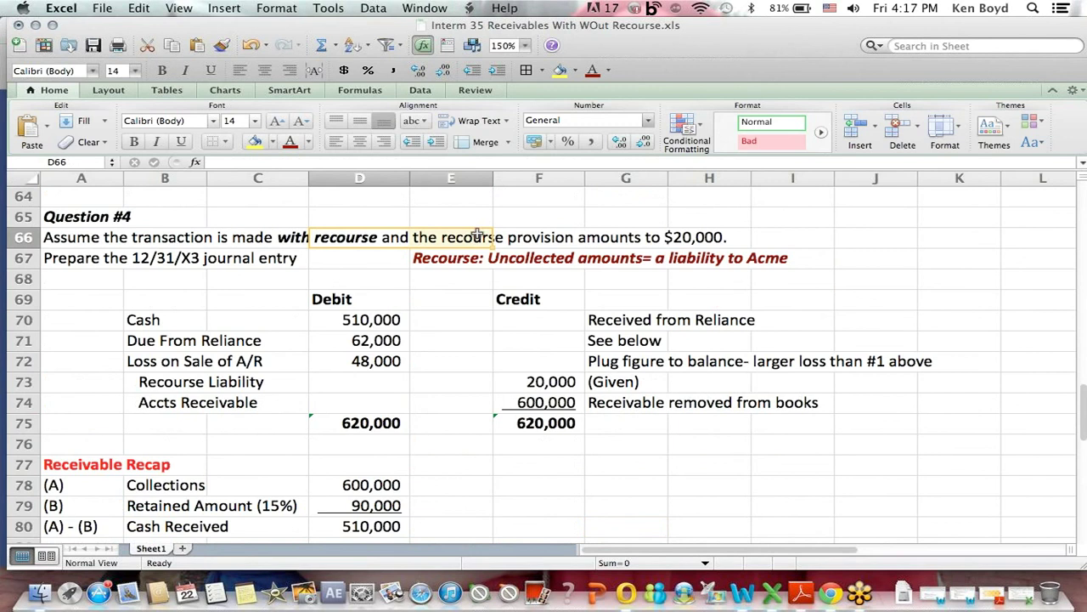
pyautogui.click(831, 594)
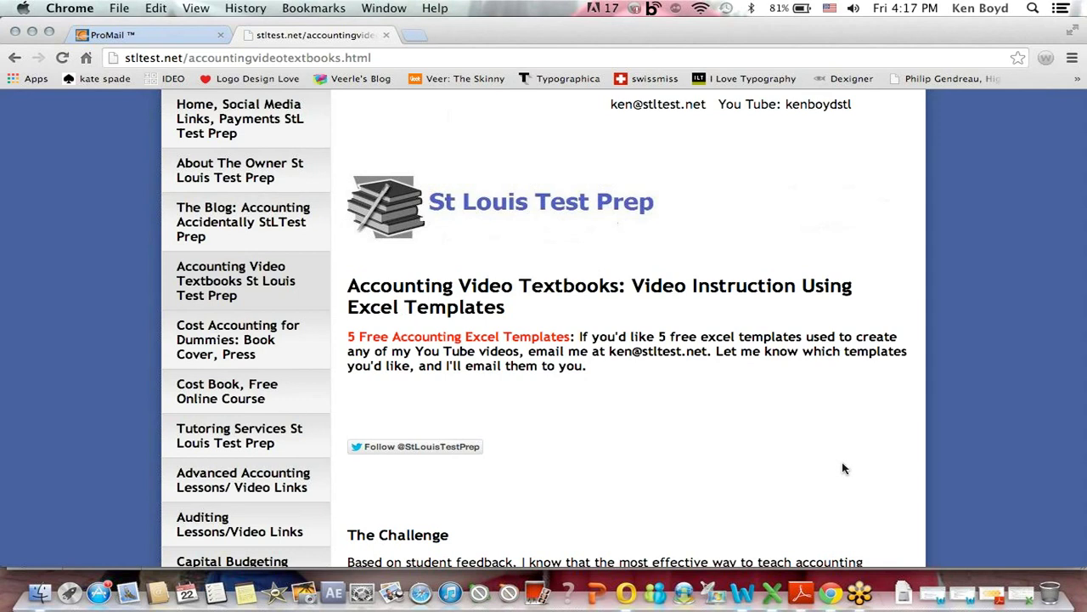
# Scroll the stltest.net Accounting Video Textbooks page down to the Video Textbook Courses list
pyautogui.scroll(-2, 844, 469)
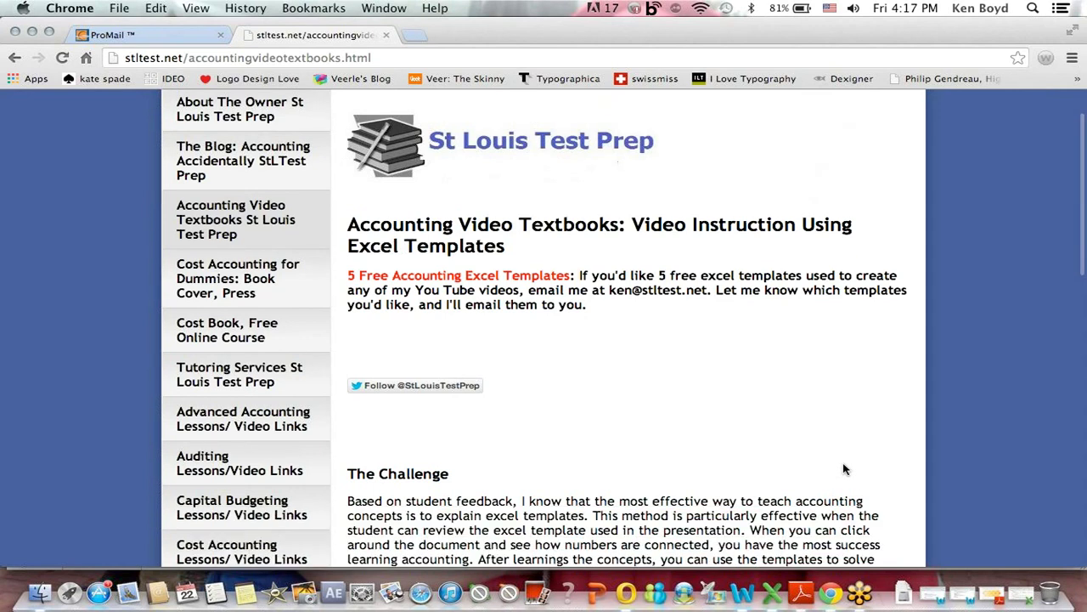
pyautogui.scroll(-10, 843, 468)
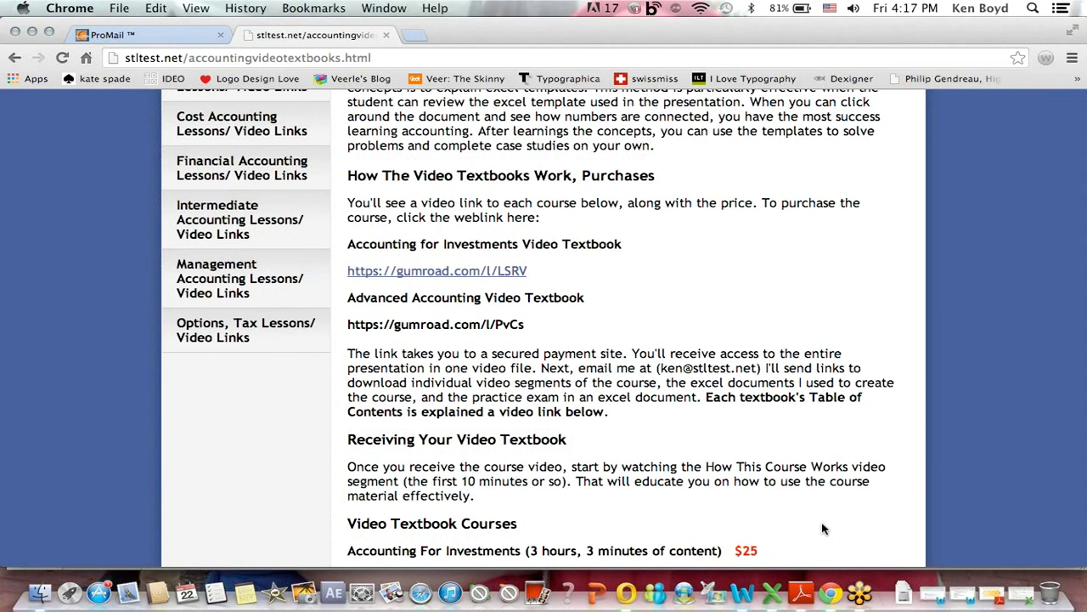
pyautogui.scroll(-6, 822, 529)
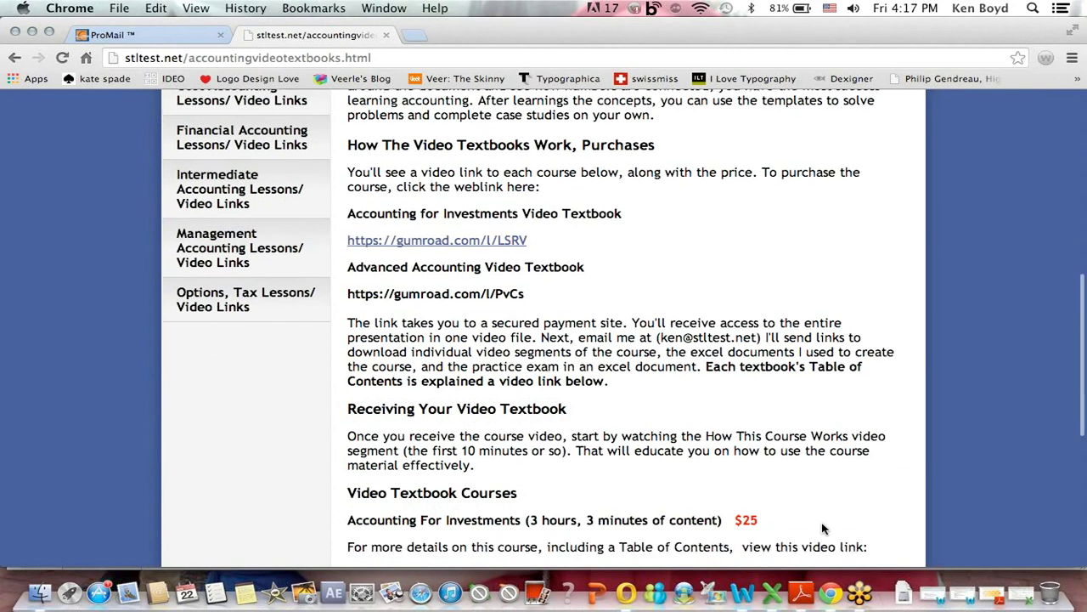